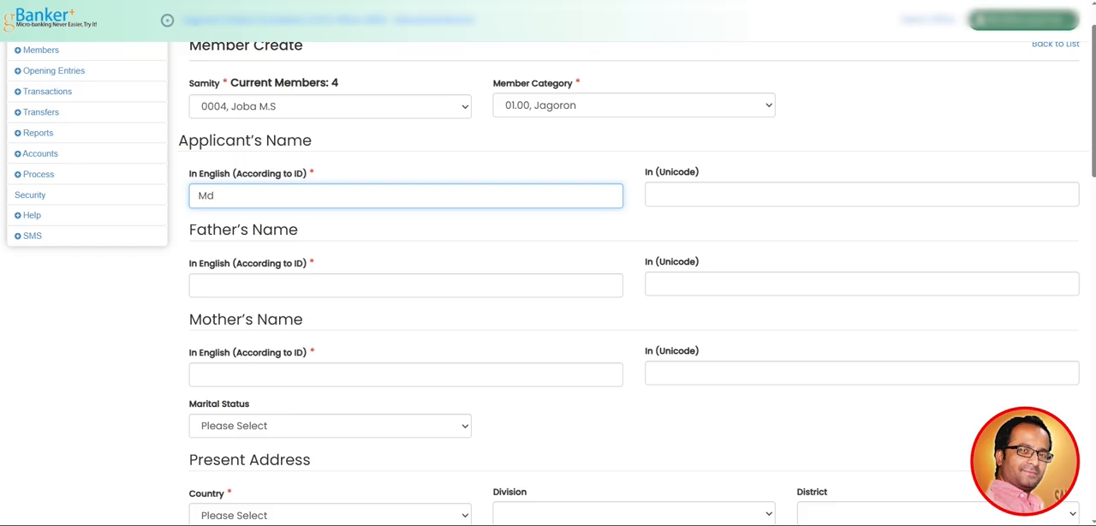
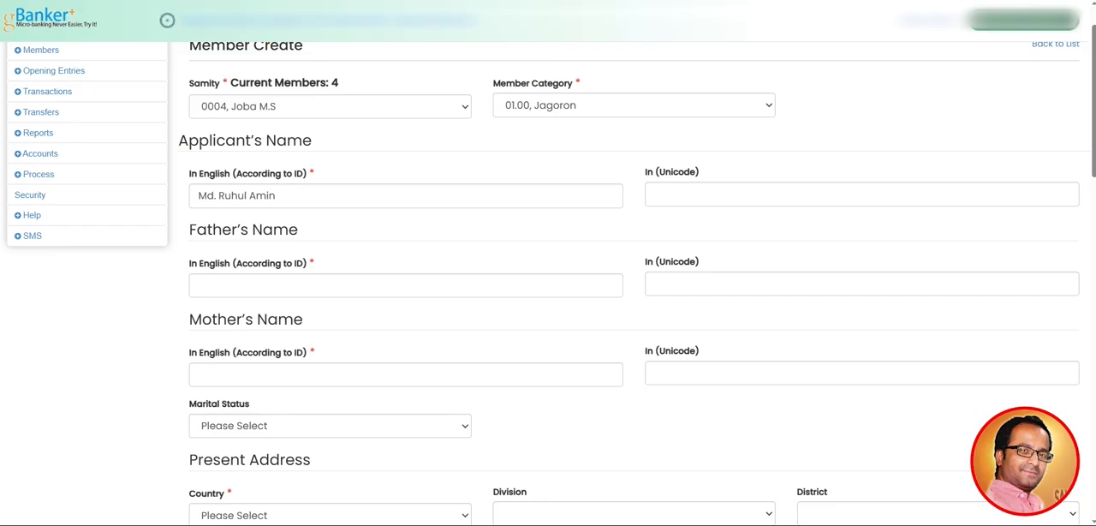
Consult the national ID card image, return to the form and enter Na as the applicant's Unicode name
{"action": "mouse_move", "coordinate": [570, 524]}
{"action": "left_click", "coordinate": [632, 490]}
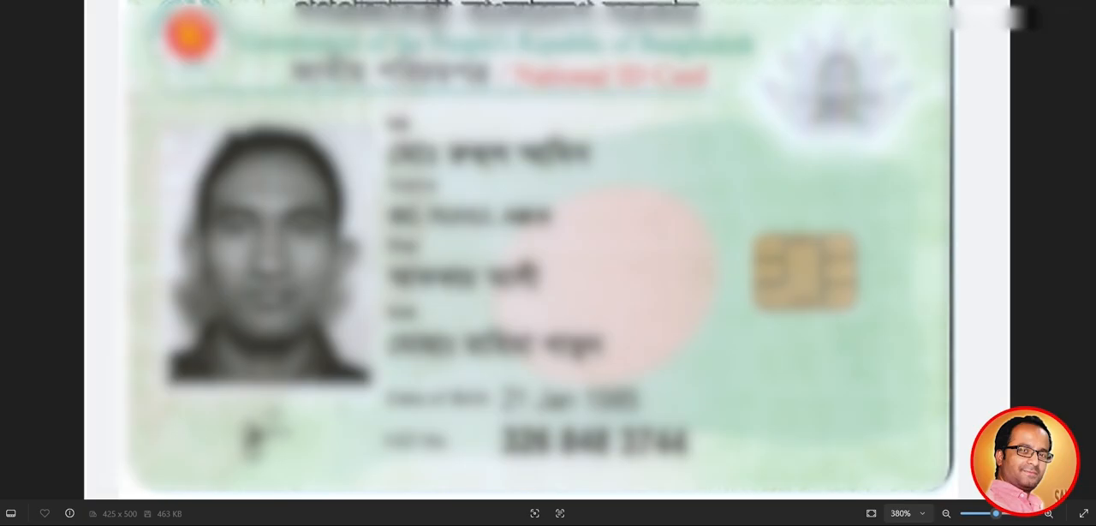
{"action": "key", "text": "alt+Tab"}
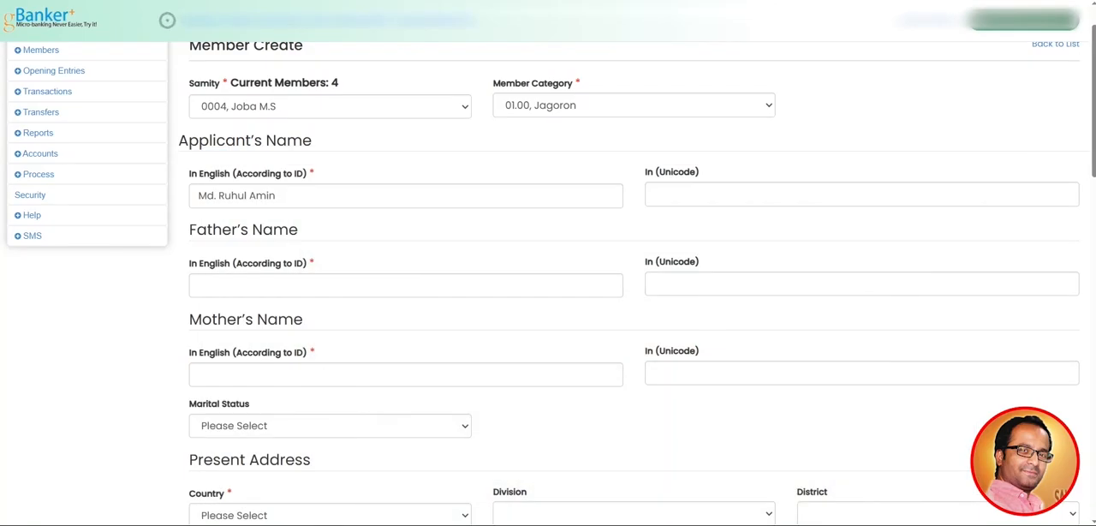
{"action": "left_click", "coordinate": [754, 195]}
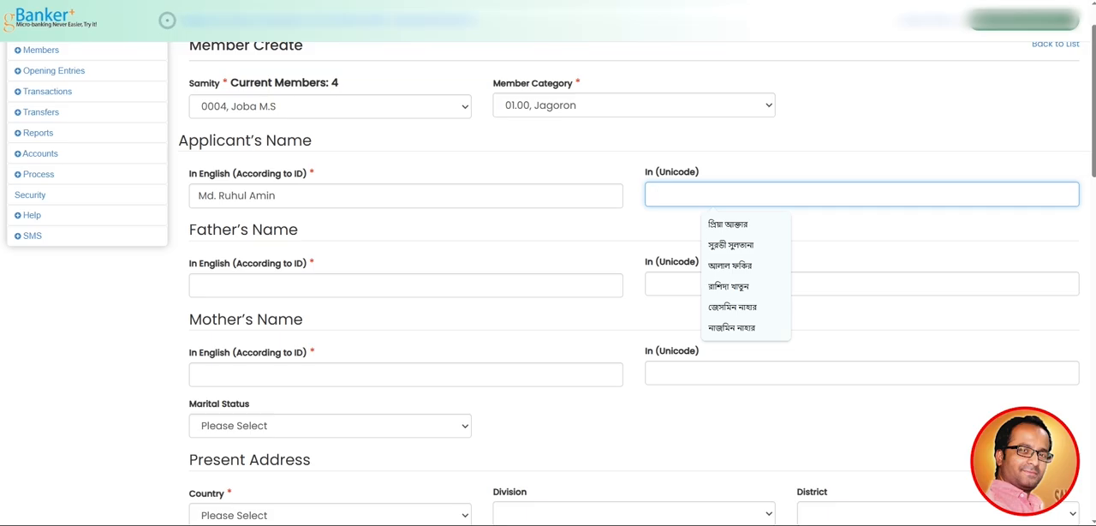
{"action": "type", "text": "No"}
{"action": "key", "text": "Tab"}
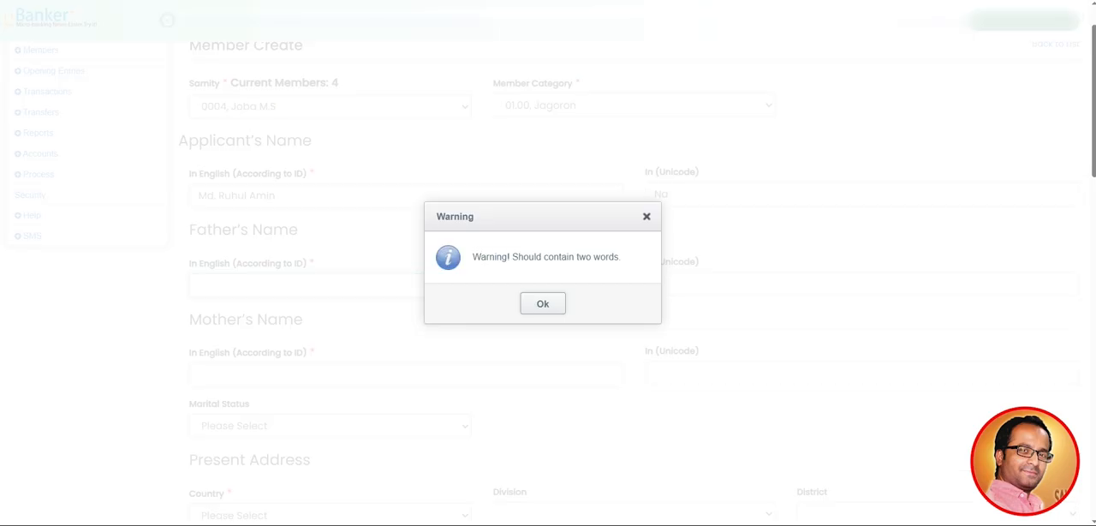
{"action": "key", "text": "Return"}
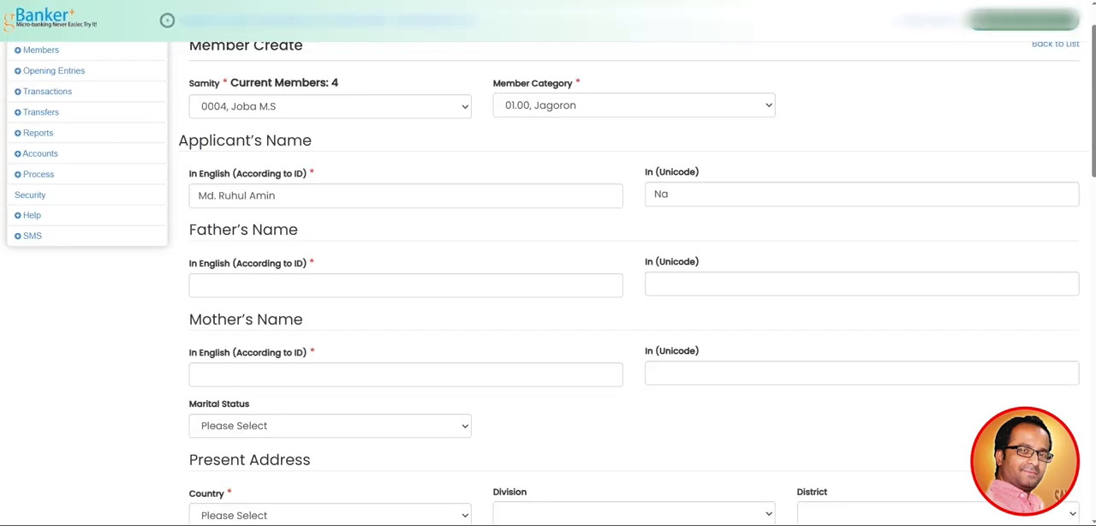
Consult the ID card image again and enter the father's full name in English in the form
{"action": "scroll", "coordinate": [167, 19], "scroll_direction": "down", "scroll_amount": 1}
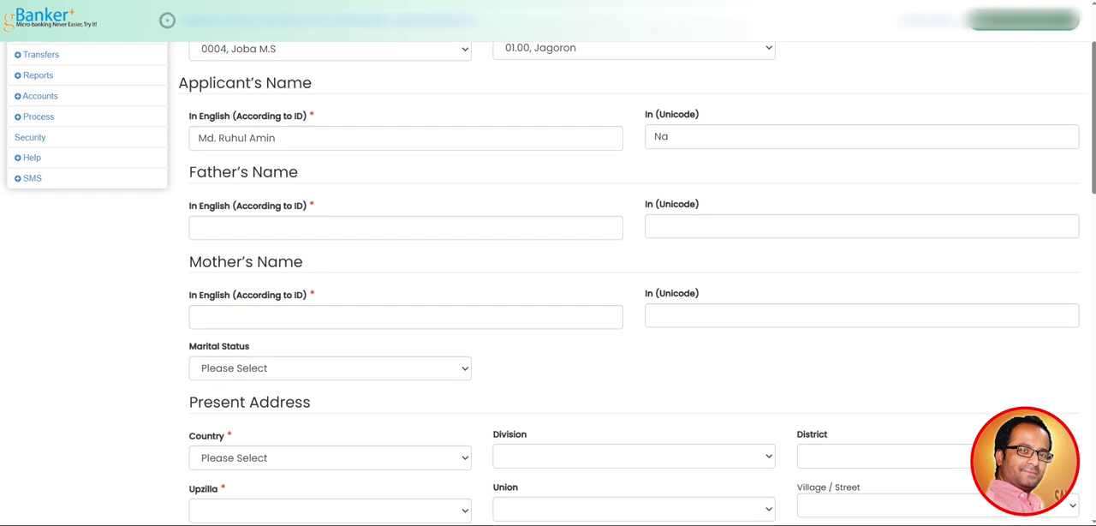
{"action": "mouse_move", "coordinate": [571, 523]}
{"action": "left_click", "coordinate": [632, 490]}
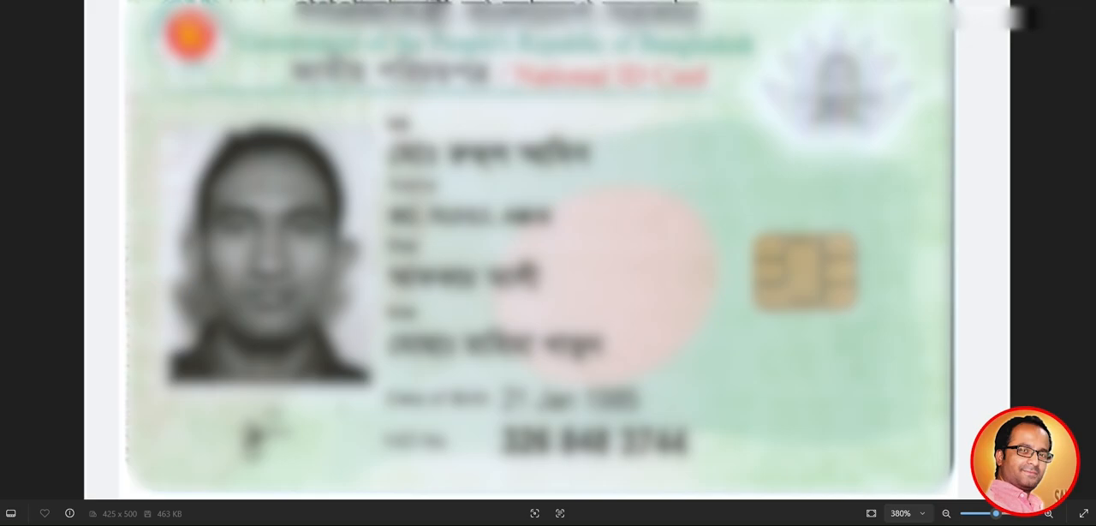
{"action": "key", "text": "alt+Tab"}
{"action": "left_click", "coordinate": [300, 227]}
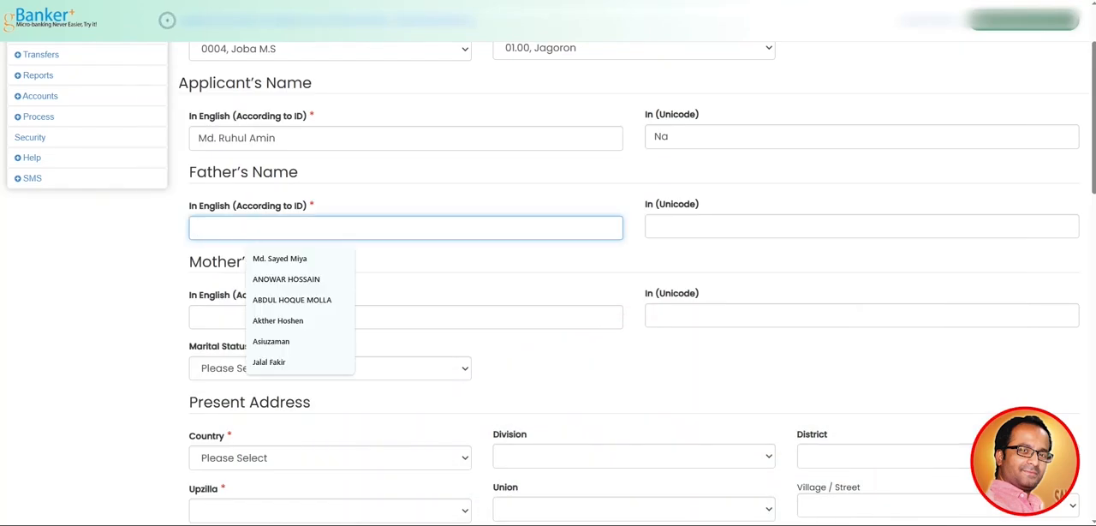
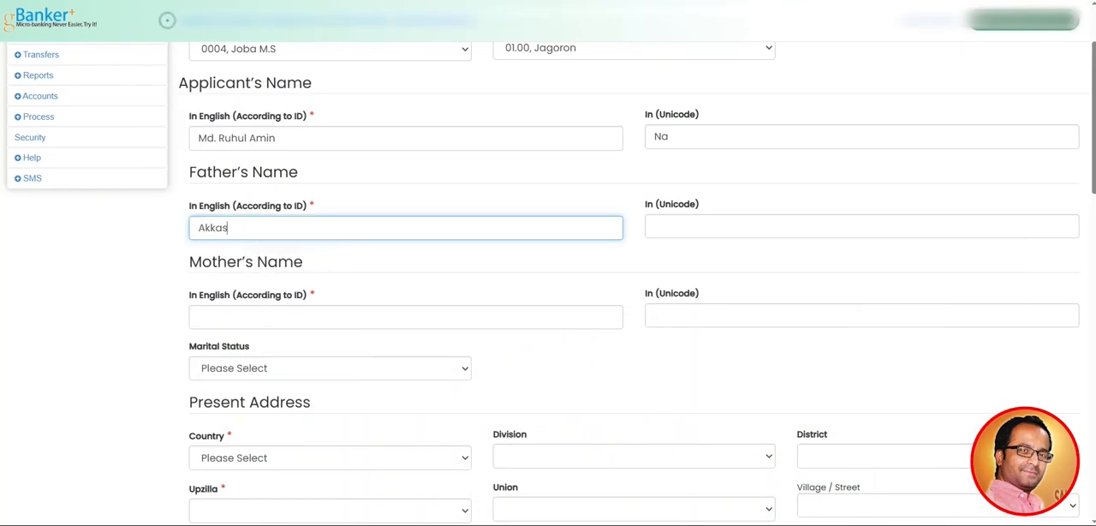
Enter Na as the father's Unicode name and dismiss the two-word warning
{"action": "key", "text": "Tab"}
{"action": "type", "text": "Na"}
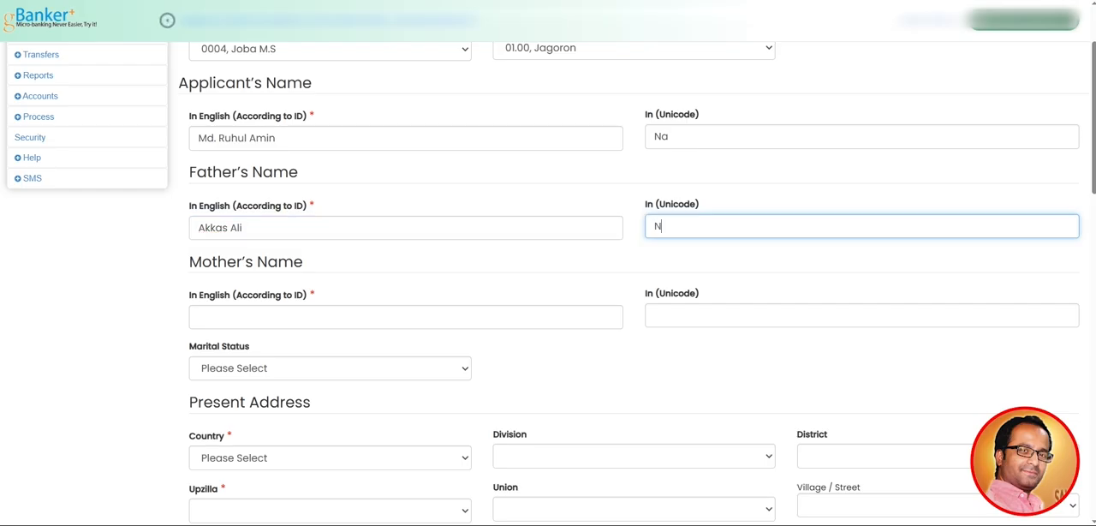
{"action": "key", "text": "Tab"}
{"action": "key", "text": "Return"}
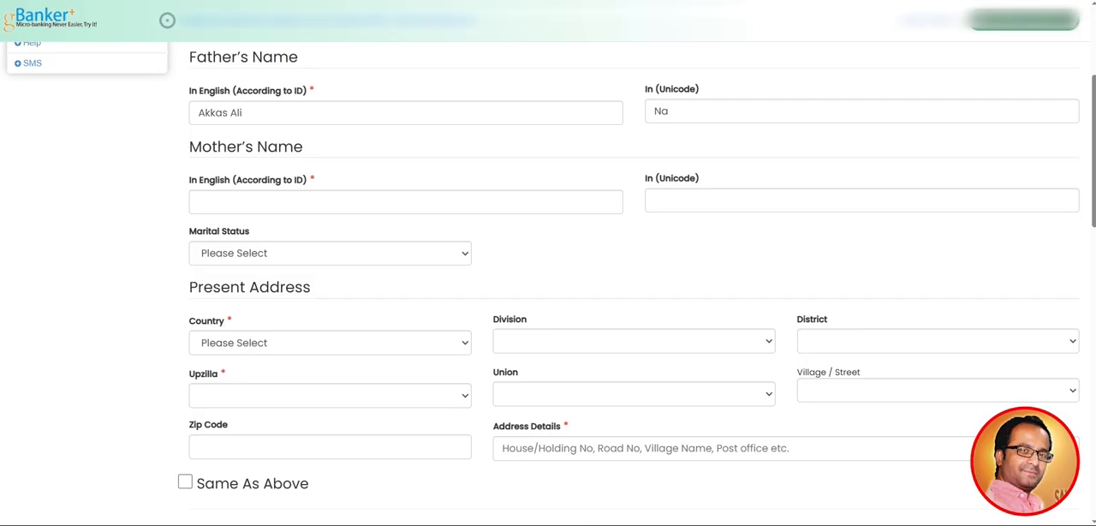
Look up the mother's name on the ID card image and enter her full name in English in the form
{"action": "mouse_move", "coordinate": [571, 524]}
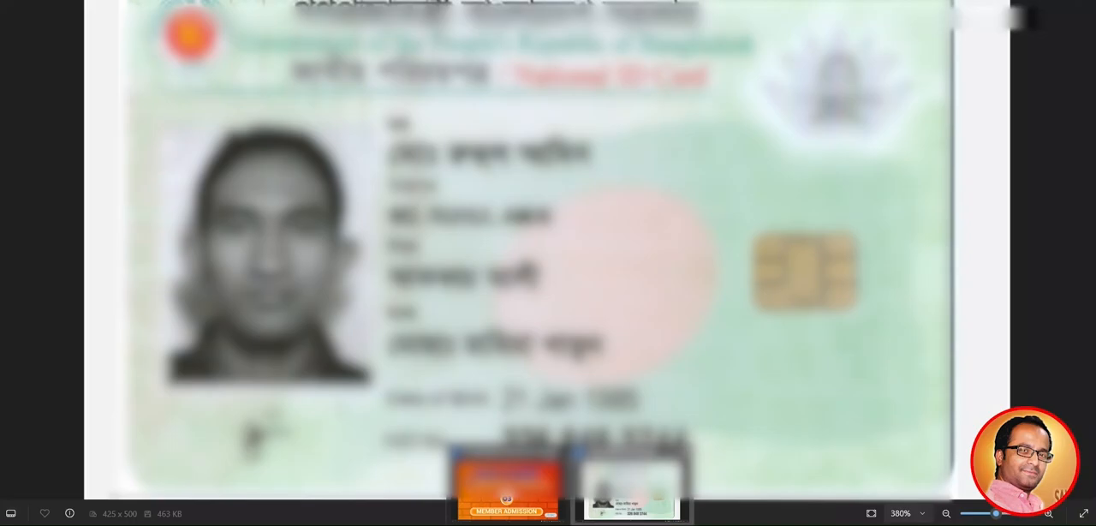
{"action": "left_click", "coordinate": [633, 488]}
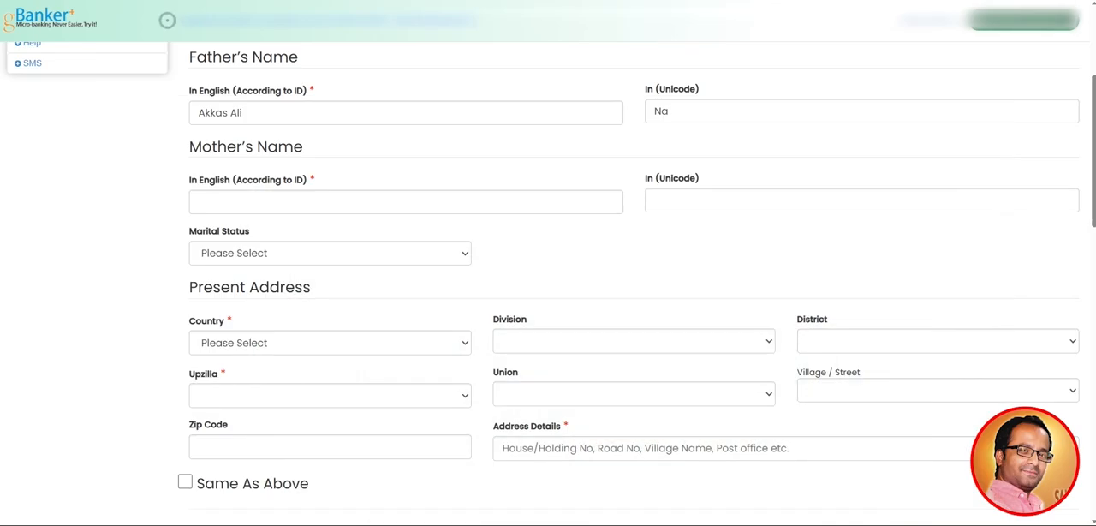
{"action": "scroll", "coordinate": [167, 20], "scroll_direction": "up", "scroll_amount": 1}
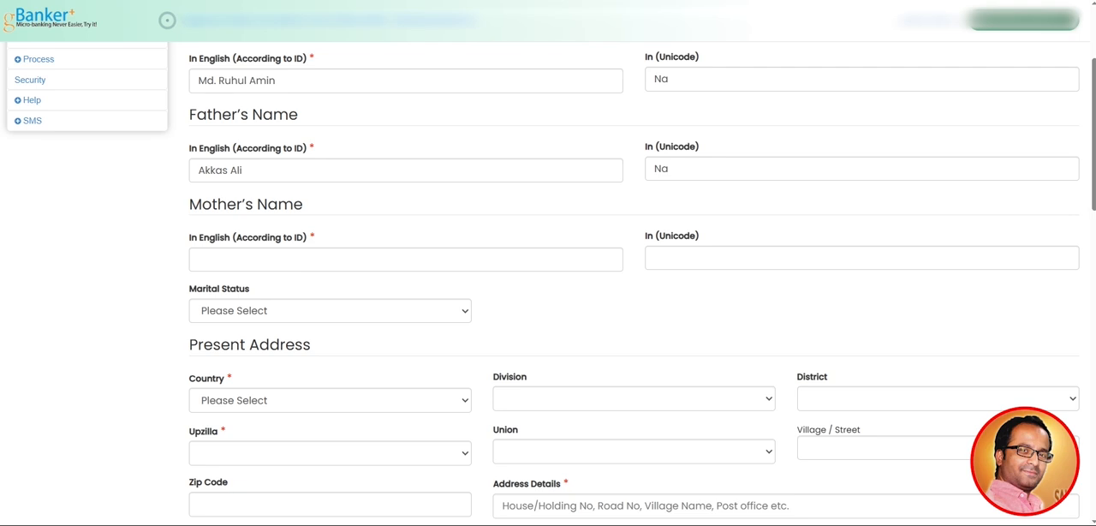
{"action": "left_click", "coordinate": [343, 259]}
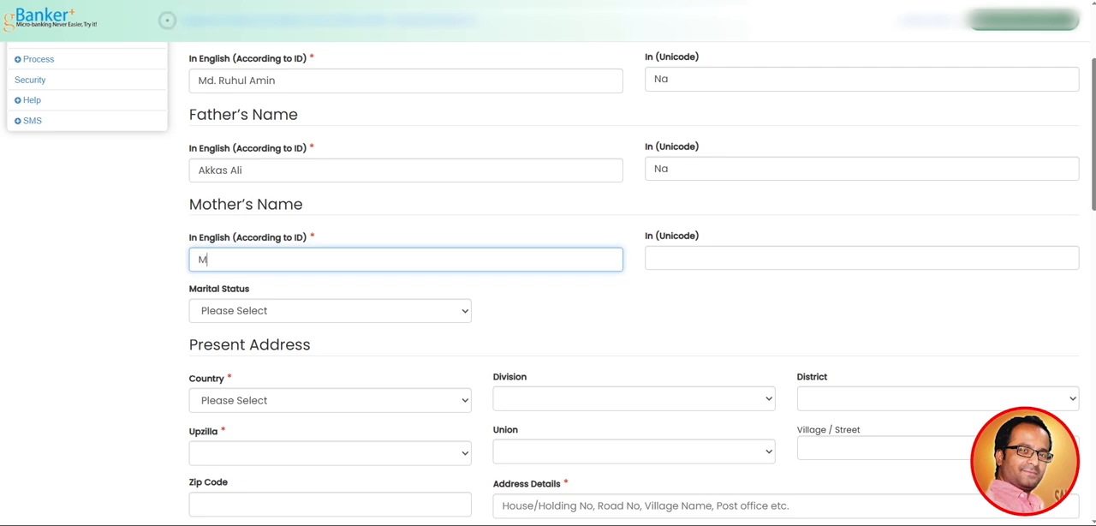
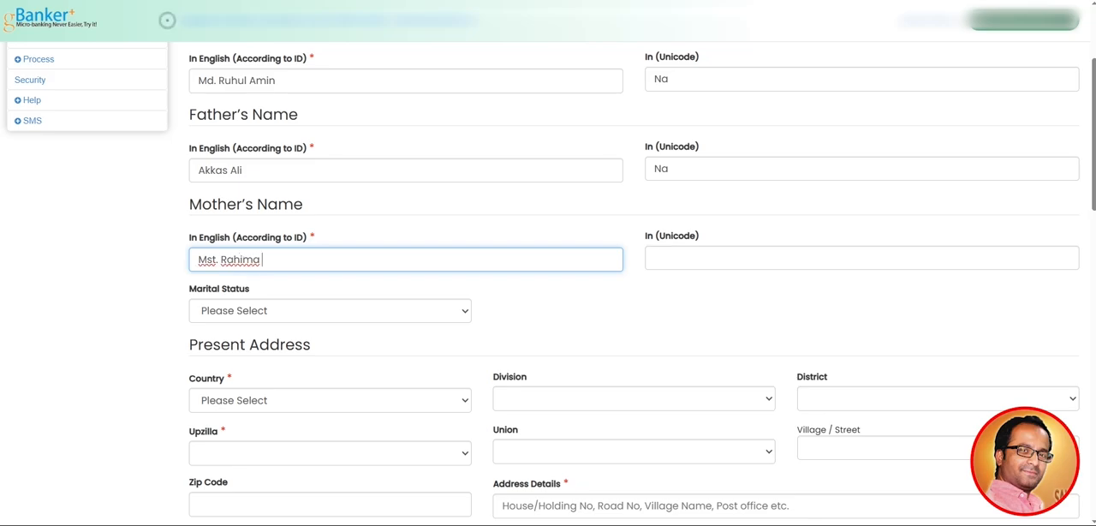
Enter Na as the mother's Unicode name and dismiss the two-word warning
{"action": "key", "text": "Tab"}
{"action": "type", "text": "Na"}
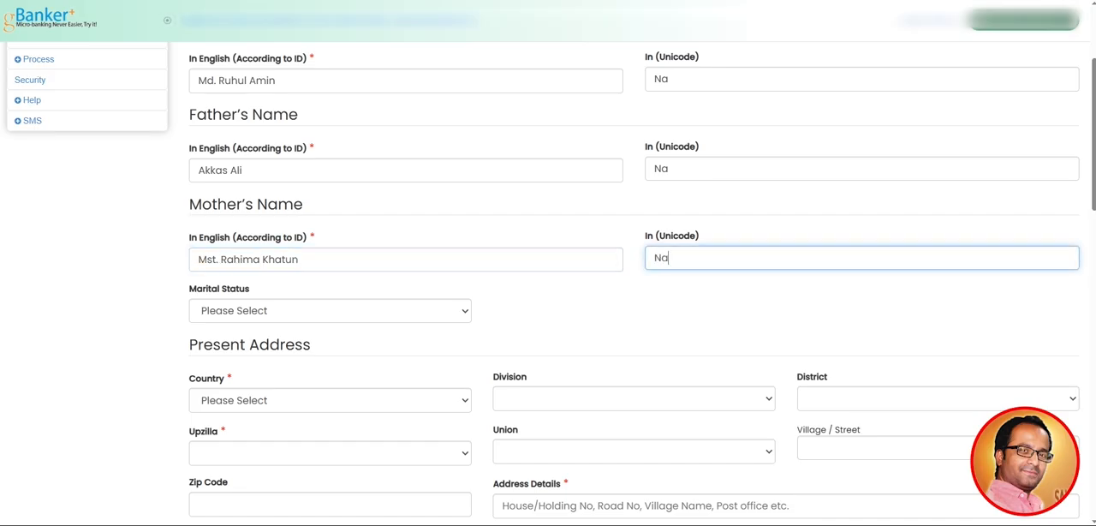
{"action": "key", "text": "Tab"}
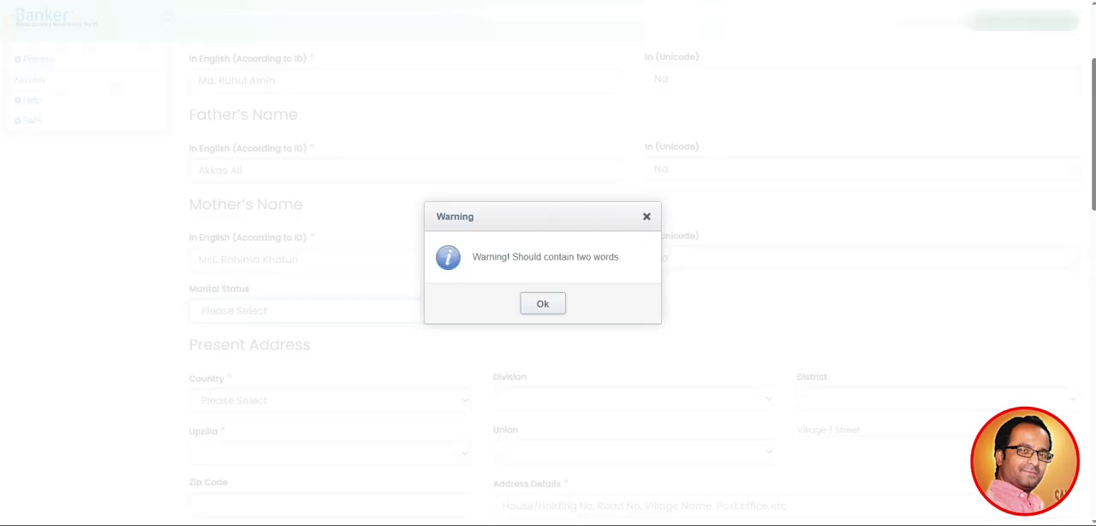
{"action": "key", "text": "Return"}
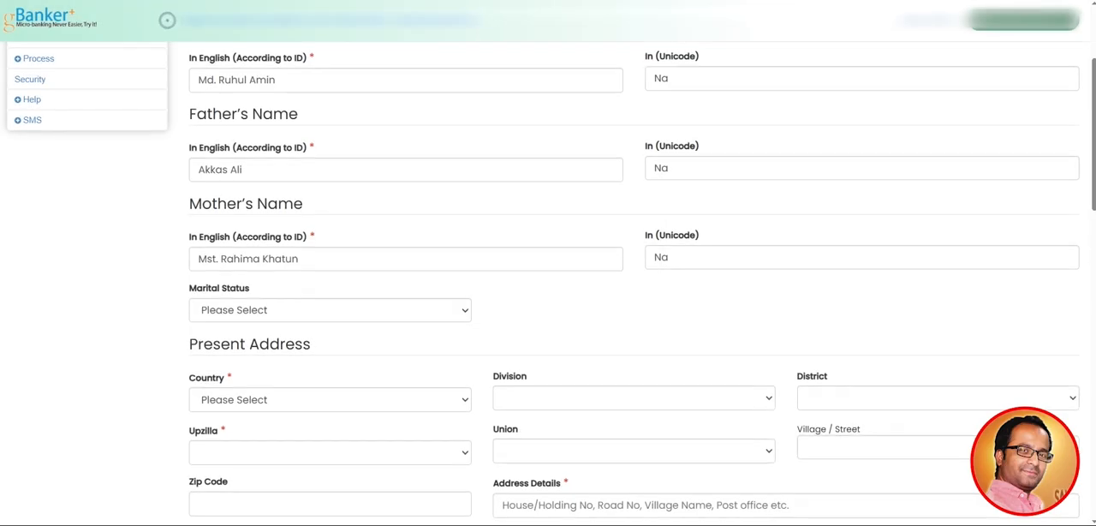
Set the applicant's marital status to Married
{"action": "scroll", "coordinate": [548, 283], "scroll_direction": "down", "scroll_amount": 1}
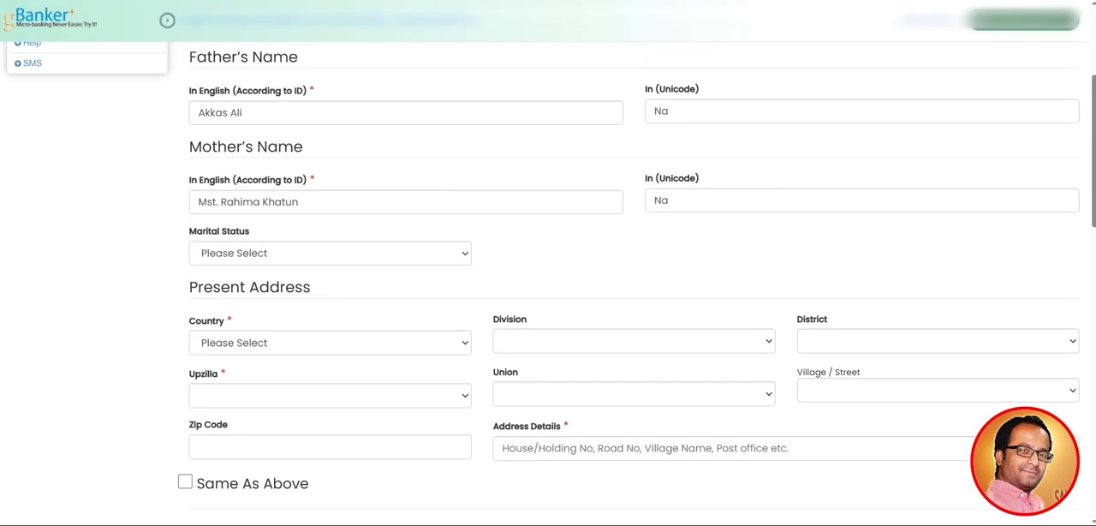
{"action": "left_click", "coordinate": [330, 254]}
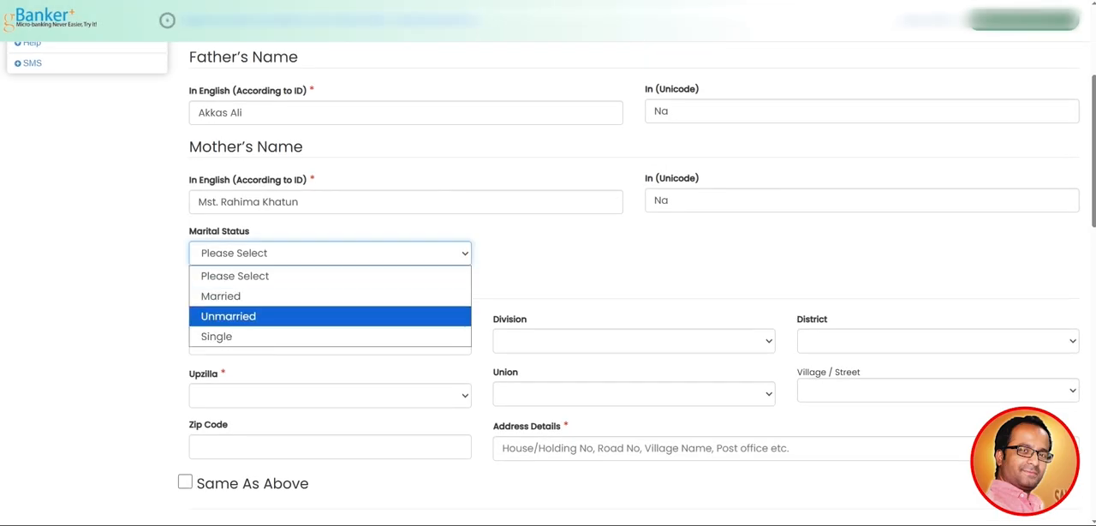
{"action": "key", "text": "Return"}
Enter the spouse's full name in English
{"action": "scroll", "coordinate": [549, 282], "scroll_direction": "down", "scroll_amount": 1}
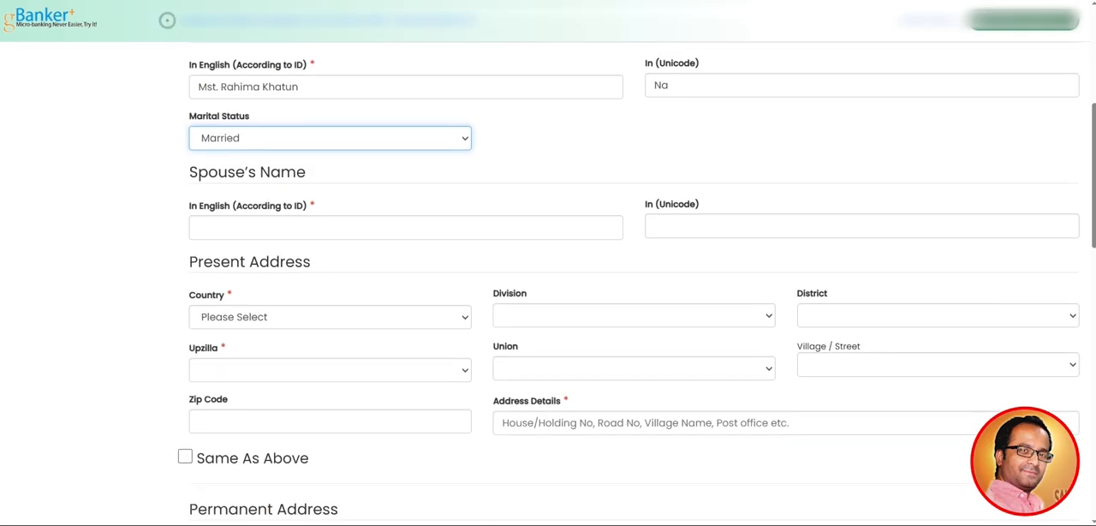
{"action": "left_click", "coordinate": [406, 228]}
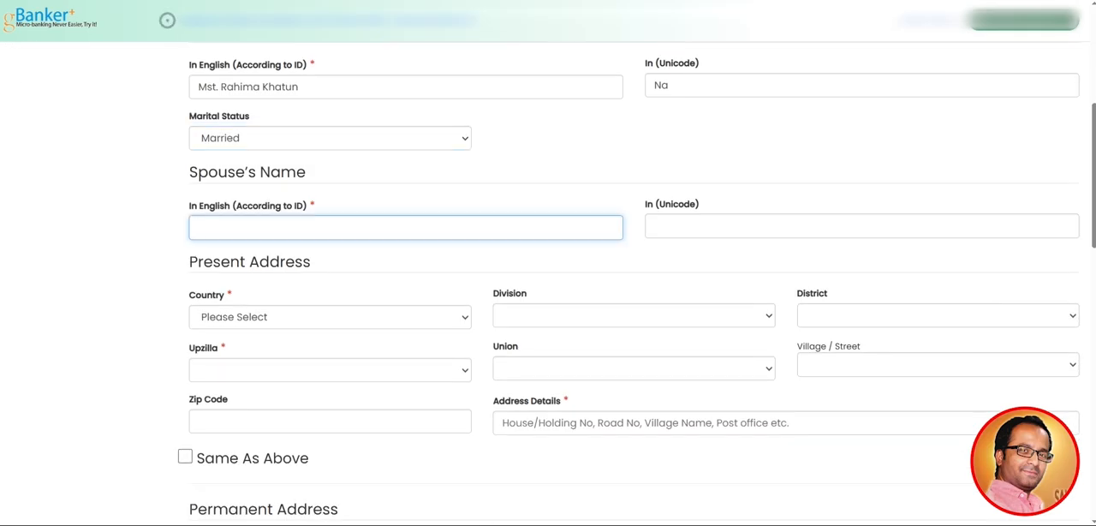
{"action": "mouse_move", "coordinate": [571, 524]}
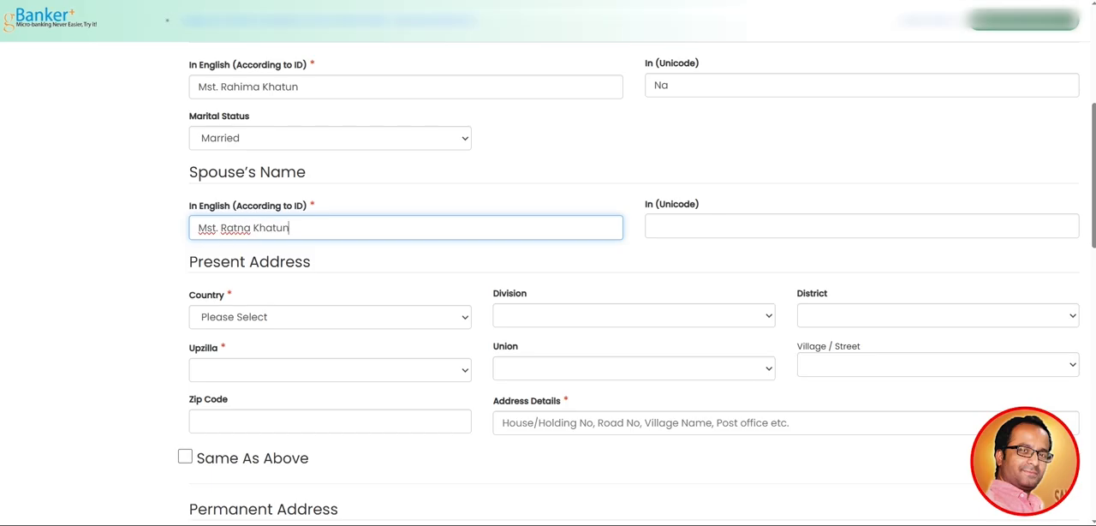
Enter Na as the spouse's Unicode name and dismiss the two-word warning
{"action": "key", "text": "Tab"}
{"action": "type", "text": "Na"}
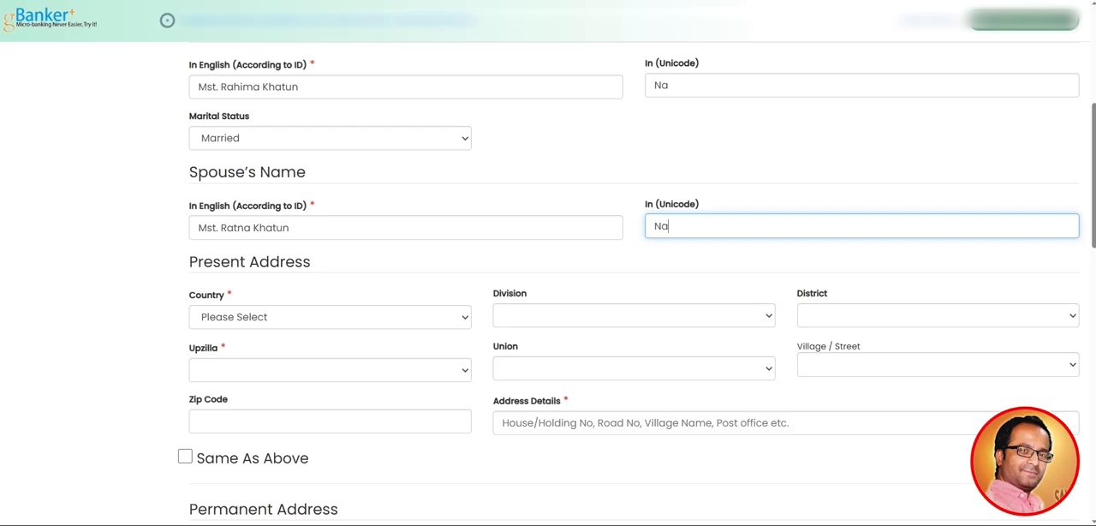
{"action": "key", "text": "Tab"}
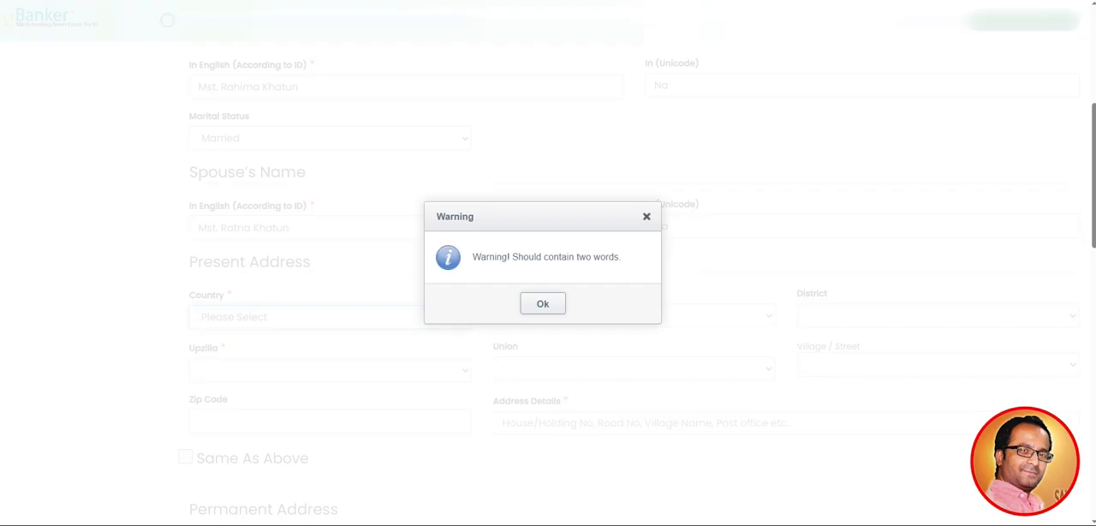
{"action": "left_click", "coordinate": [543, 304]}
Set the country of the present address to Bangladesh
{"action": "scroll", "coordinate": [548, 282], "scroll_direction": "down", "scroll_amount": 1}
{"action": "scroll", "coordinate": [167, 20], "scroll_direction": "down", "scroll_amount": 1}
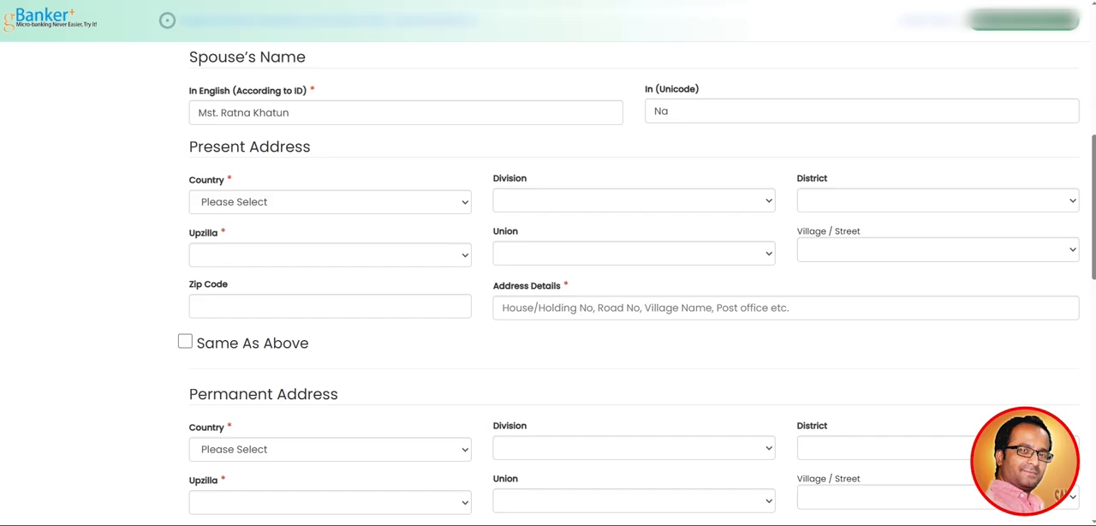
{"action": "scroll", "coordinate": [167, 19], "scroll_direction": "down", "scroll_amount": 1}
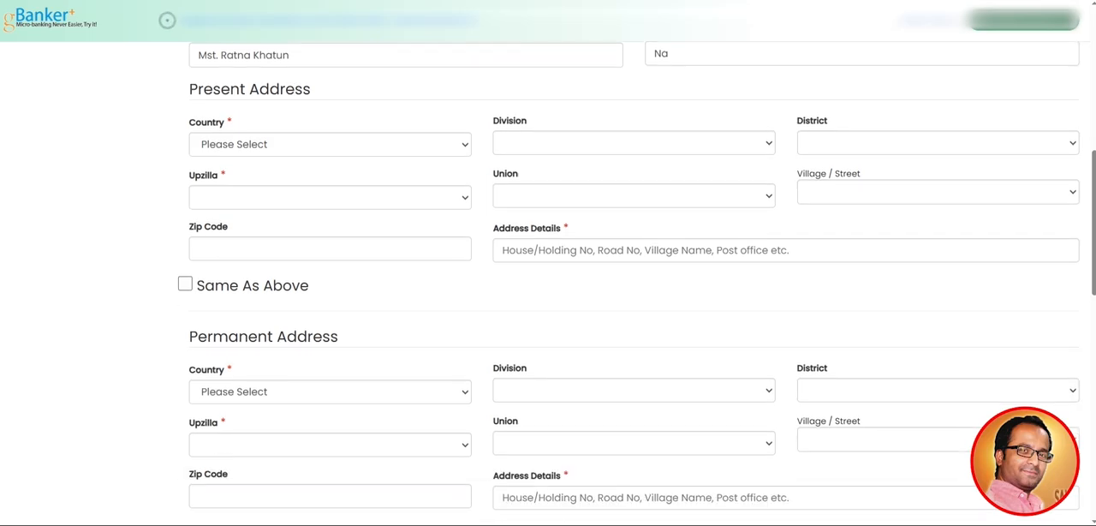
{"action": "left_click", "coordinate": [329, 145]}
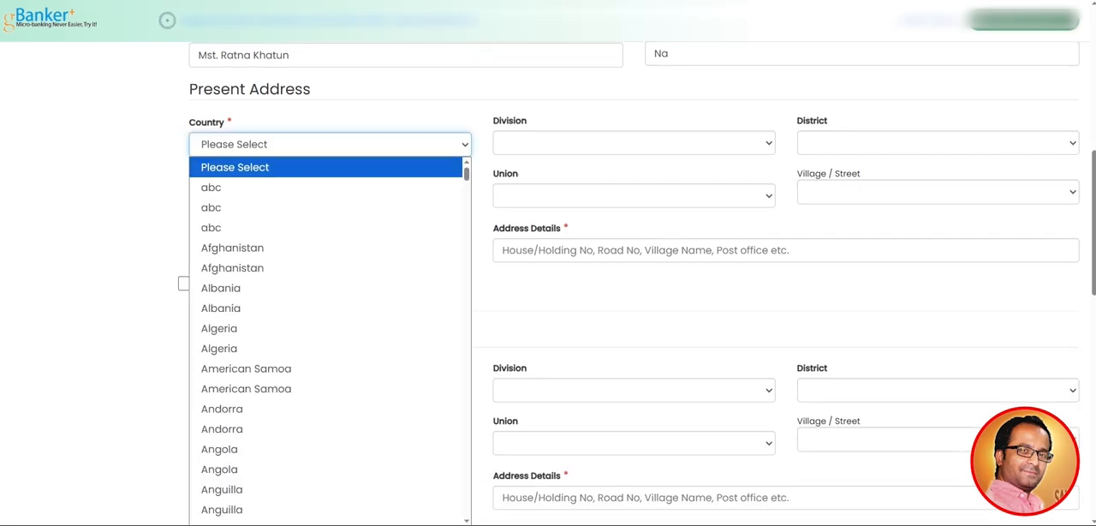
{"action": "key", "text": "b"}
{"action": "scroll", "coordinate": [325, 340], "scroll_direction": "up", "scroll_amount": 1}
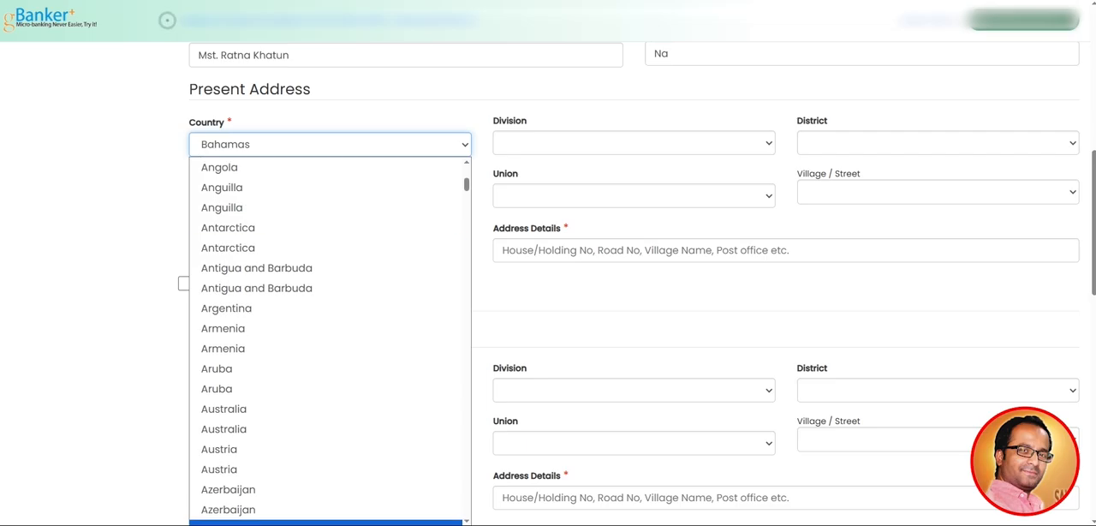
{"action": "key", "text": "b"}
{"action": "scroll", "coordinate": [325, 399], "scroll_direction": "down", "scroll_amount": 2}
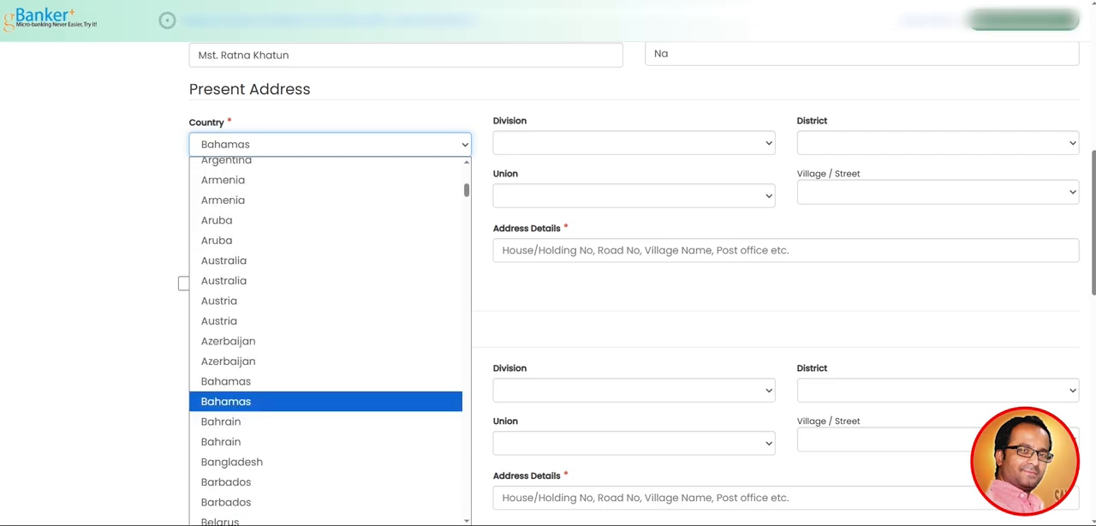
{"action": "left_click", "coordinate": [326, 463]}
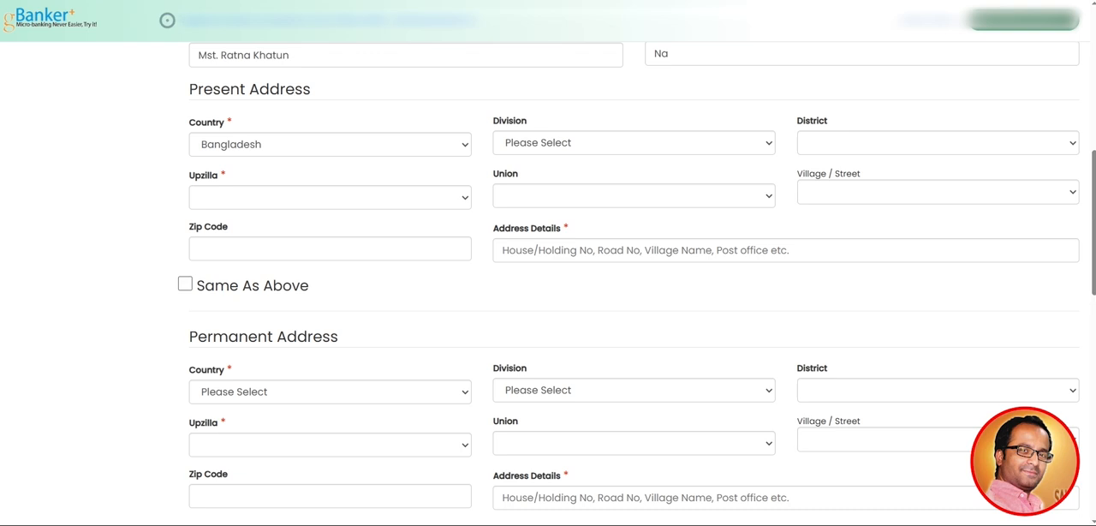
Check the address on the back of the national ID card and set the present address division to 03 Dhaka
{"action": "left_click", "coordinate": [635, 492]}
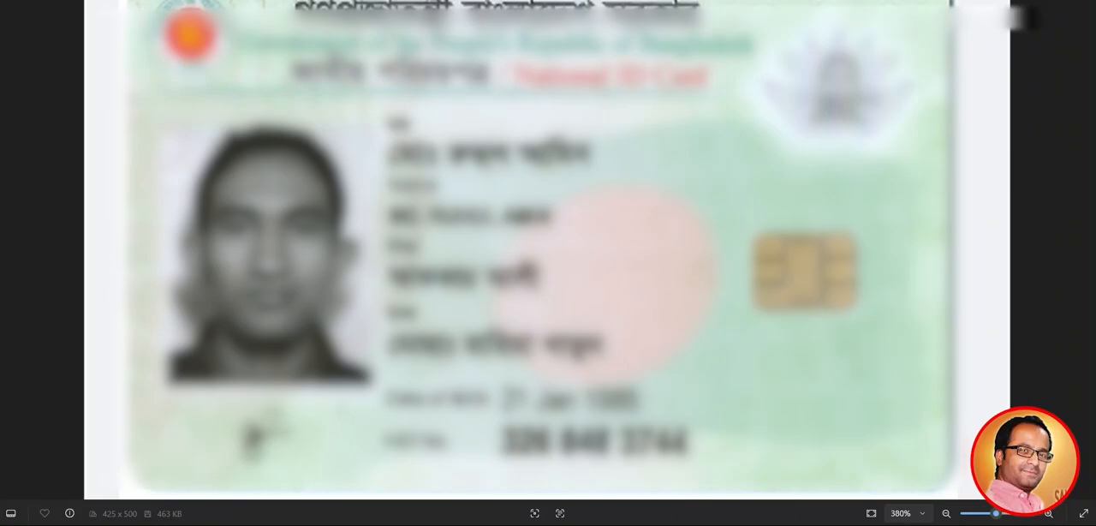
{"action": "scroll", "coordinate": [548, 248], "scroll_direction": "down", "scroll_amount": 1}
{"action": "scroll", "coordinate": [548, 249], "scroll_direction": "down", "scroll_amount": 4}
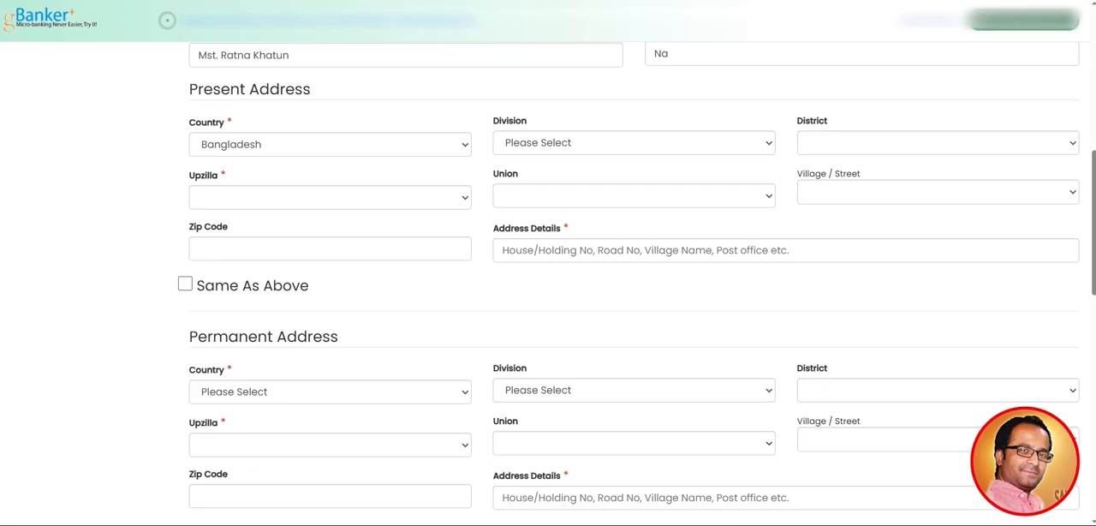
{"action": "left_click", "coordinate": [634, 143]}
{"action": "left_click", "coordinate": [634, 225]}
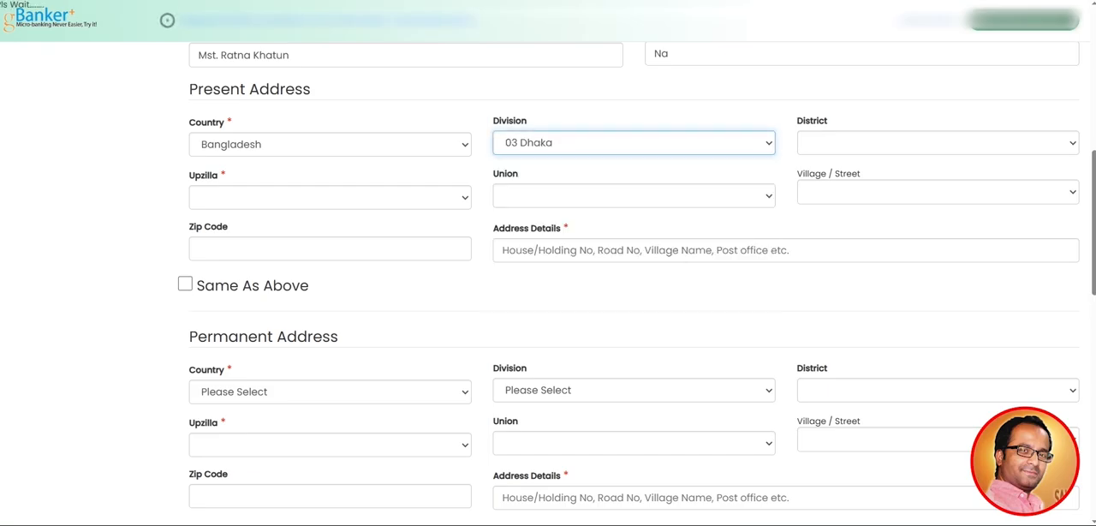
Examine the district choices and the present and permanent address sections, comparing them with the address on the ID card
{"action": "left_click", "coordinate": [938, 143]}
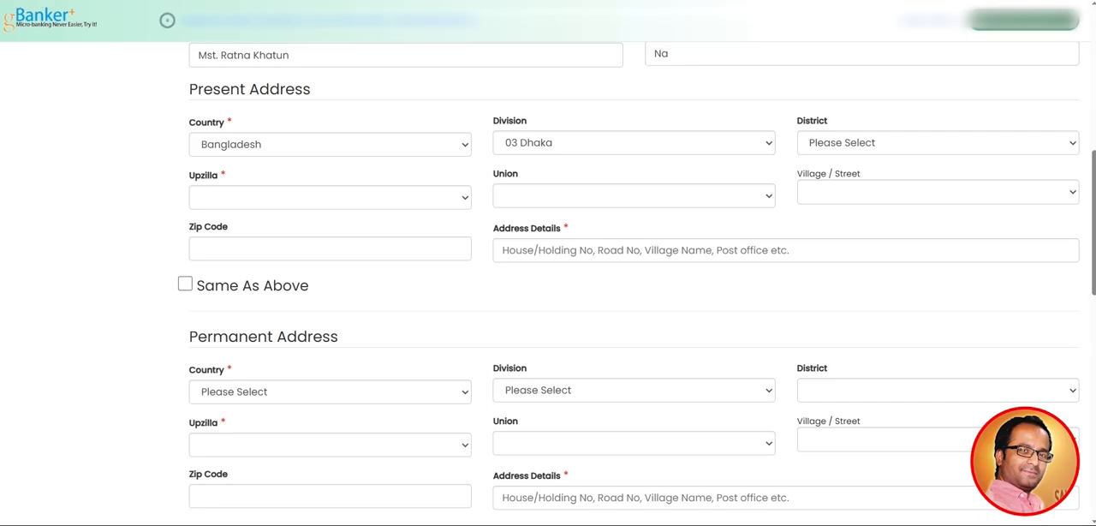
{"action": "left_click", "coordinate": [938, 143]}
{"action": "key", "text": "Escape"}
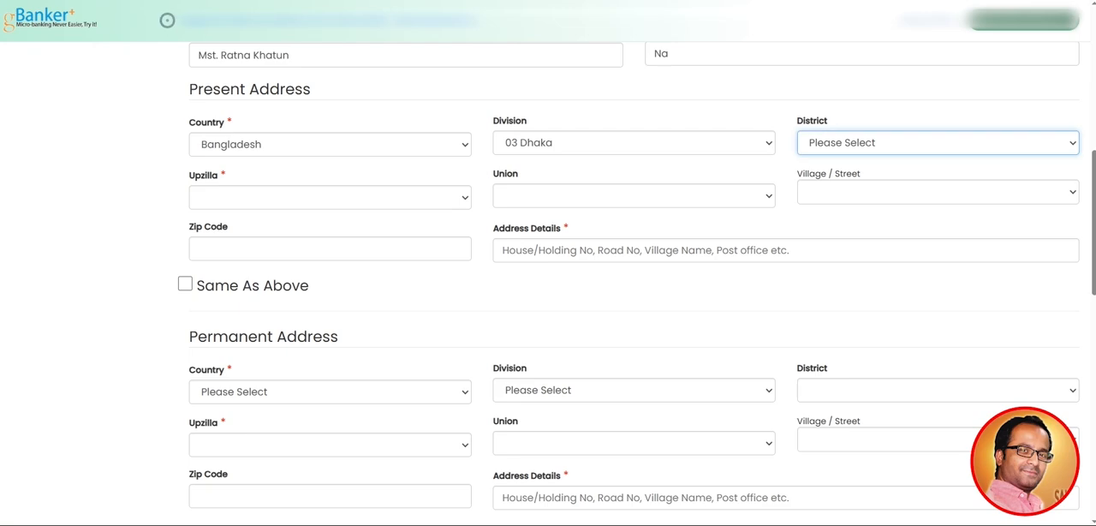
{"action": "scroll", "coordinate": [621, 265], "scroll_direction": "up", "scroll_amount": 1}
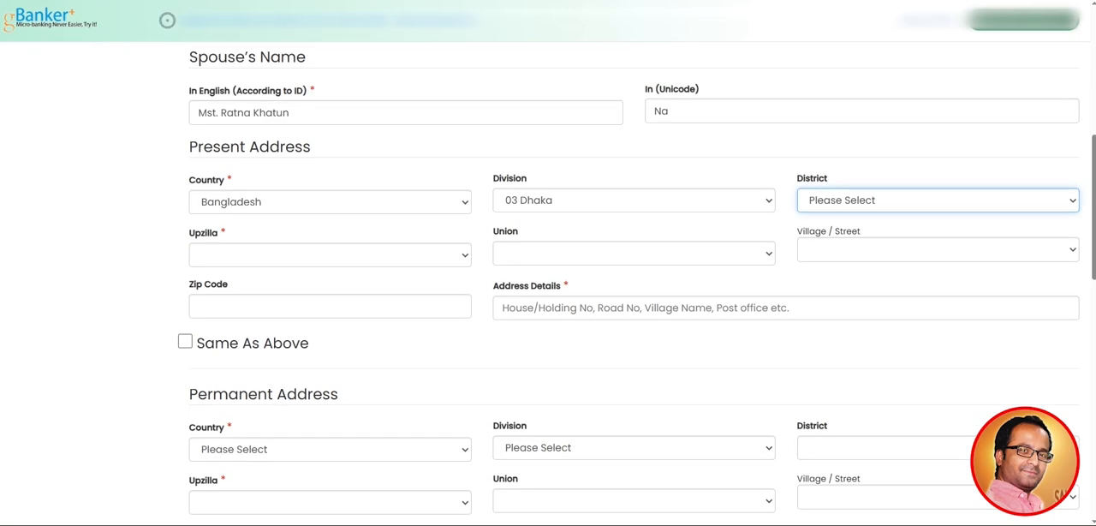
{"action": "scroll", "coordinate": [621, 265], "scroll_direction": "up", "scroll_amount": 1}
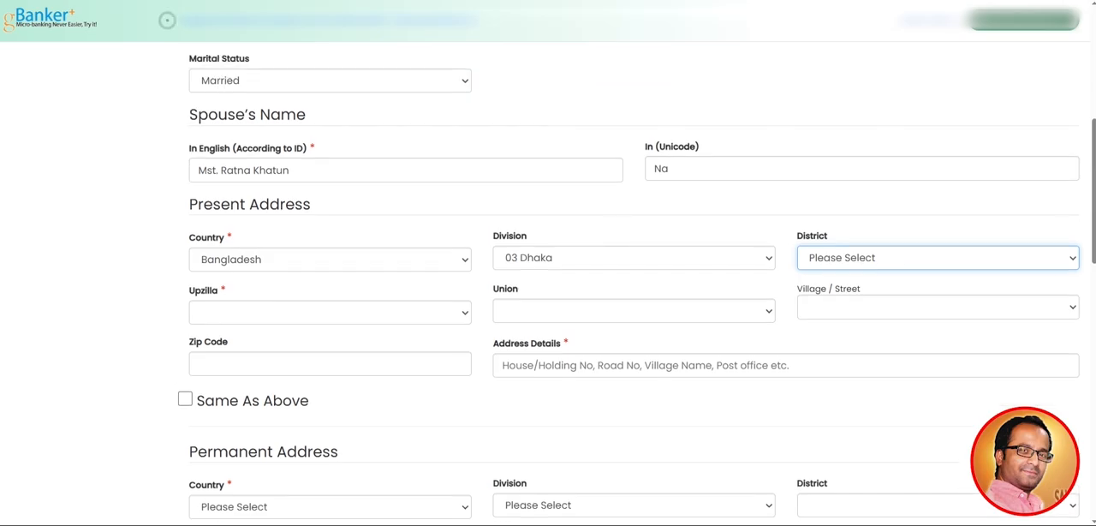
{"action": "scroll", "coordinate": [621, 265], "scroll_direction": "down", "scroll_amount": 1}
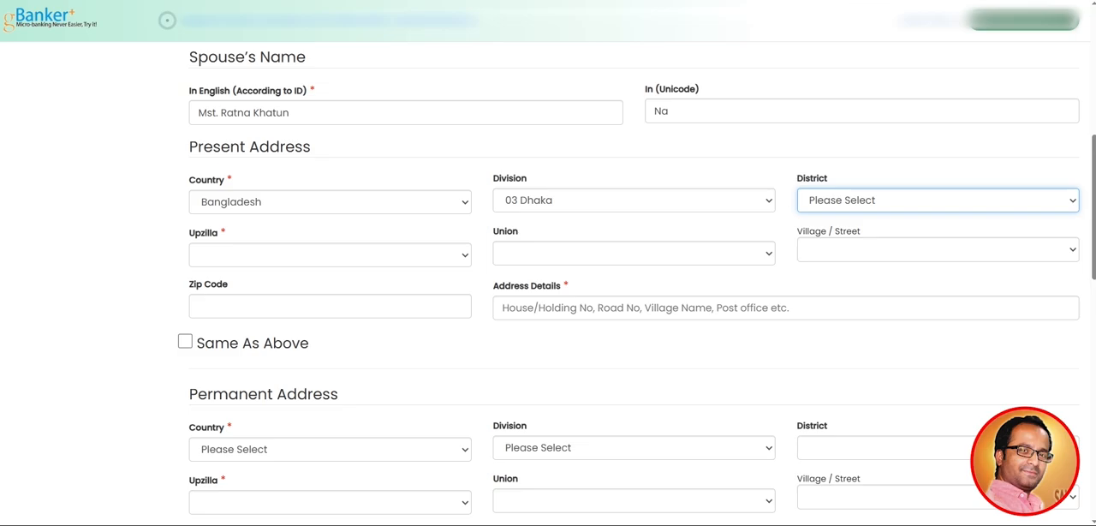
{"action": "scroll", "coordinate": [621, 266], "scroll_direction": "down", "scroll_amount": 2}
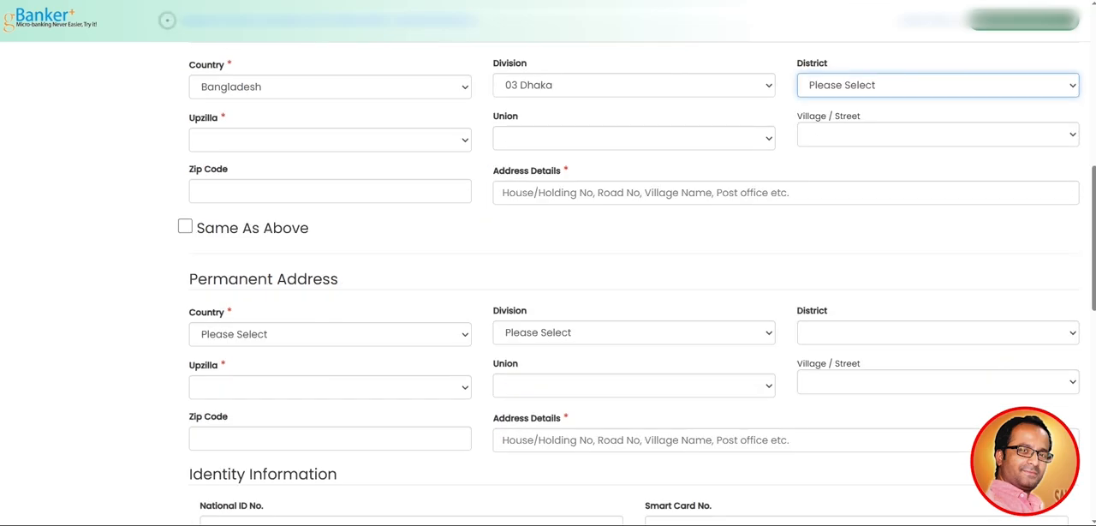
{"action": "scroll", "coordinate": [621, 266], "scroll_direction": "up", "scroll_amount": 1}
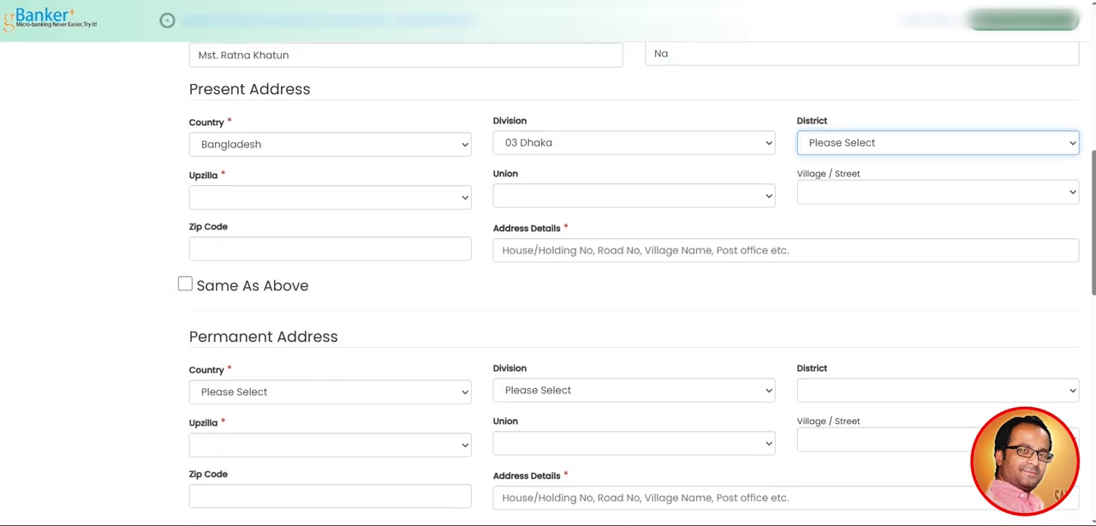
{"action": "key", "text": "alt+Tab"}
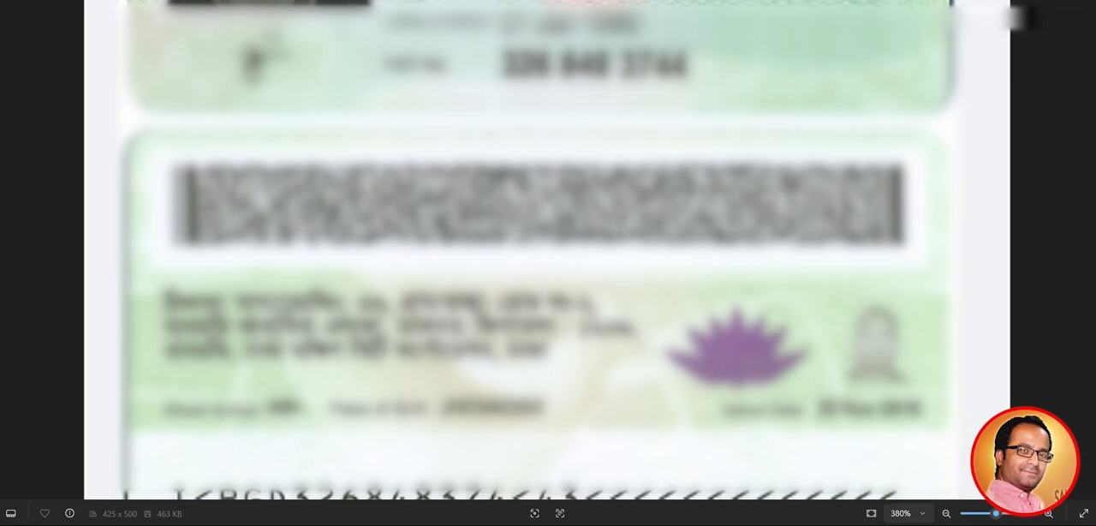
{"action": "key", "text": "alt+Tab"}
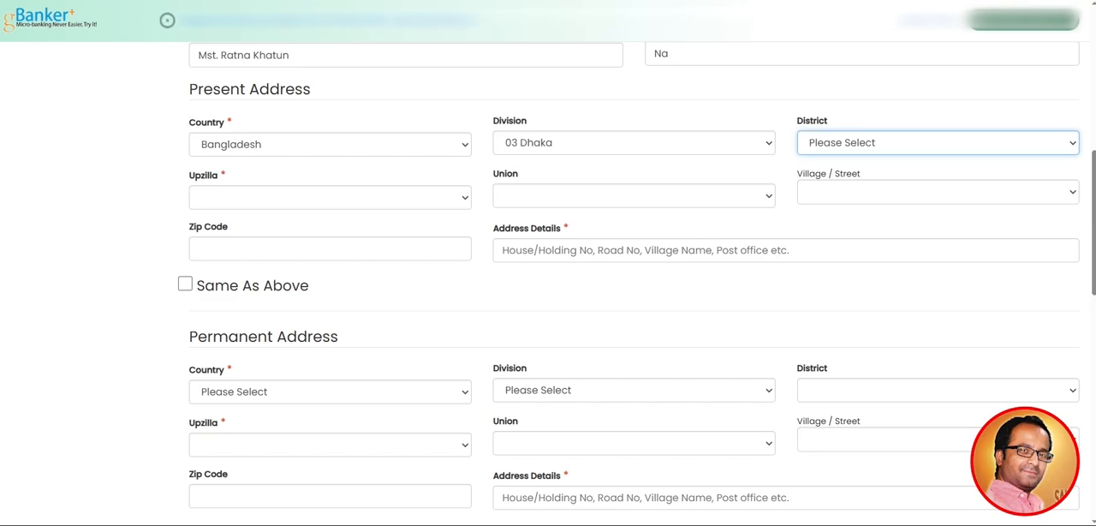
{"action": "left_click_drag", "start_coordinate": [188, 336], "coordinate": [331, 337]}
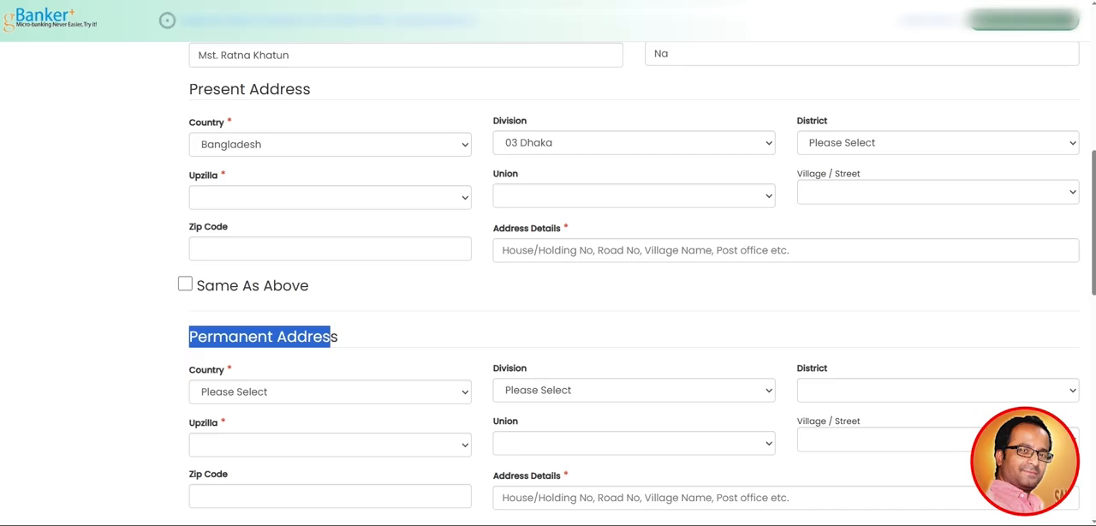
{"action": "left_click_drag", "start_coordinate": [189, 89], "coordinate": [312, 89]}
{"action": "left_click", "coordinate": [167, 19]}
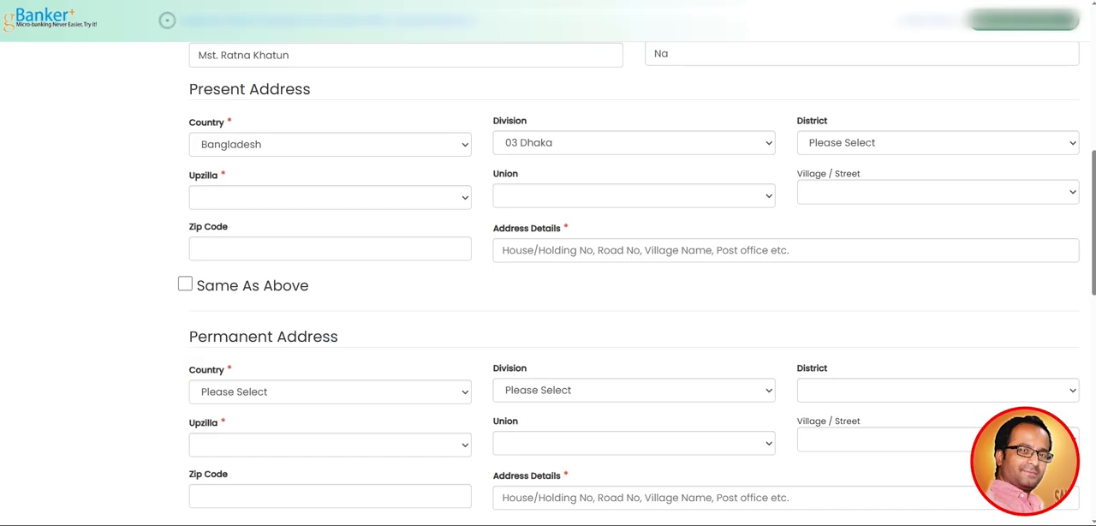
{"action": "left_click", "coordinate": [167, 19]}
{"action": "scroll", "coordinate": [637, 282], "scroll_direction": "down", "scroll_amount": 1}
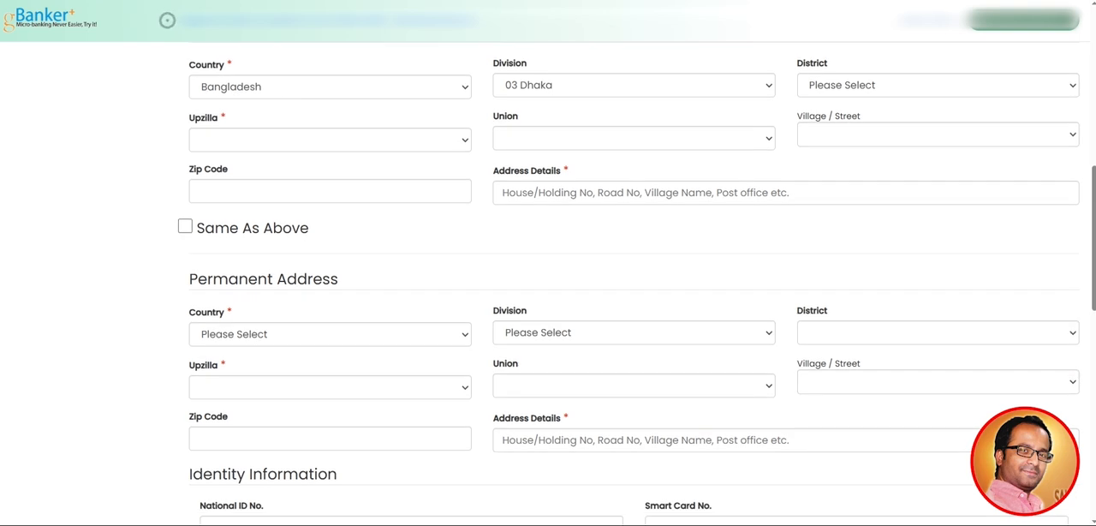
{"action": "scroll", "coordinate": [636, 284], "scroll_direction": "up", "scroll_amount": 2}
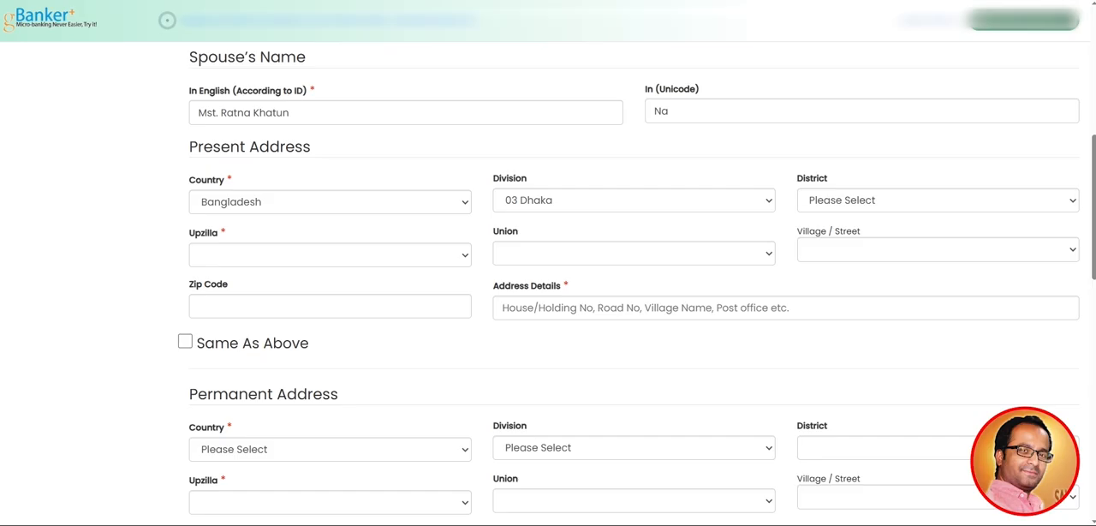
Set the present address district to 326 Dhaka and the upazila to 32616 Dhanmondi
{"action": "left_click", "coordinate": [938, 200]}
{"action": "left_click", "coordinate": [839, 244]}
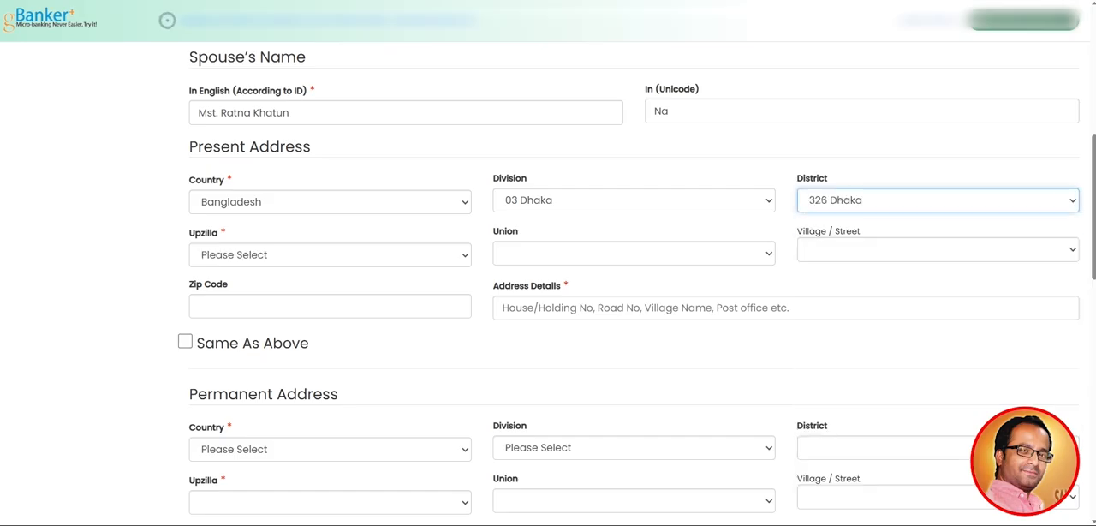
{"action": "left_click", "coordinate": [330, 255]}
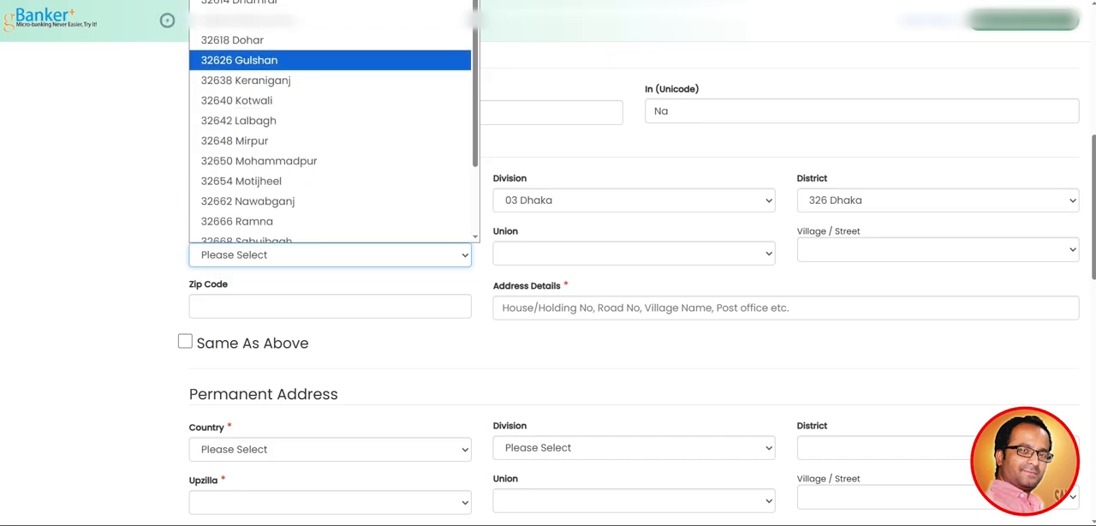
{"action": "left_click", "coordinate": [330, 19]}
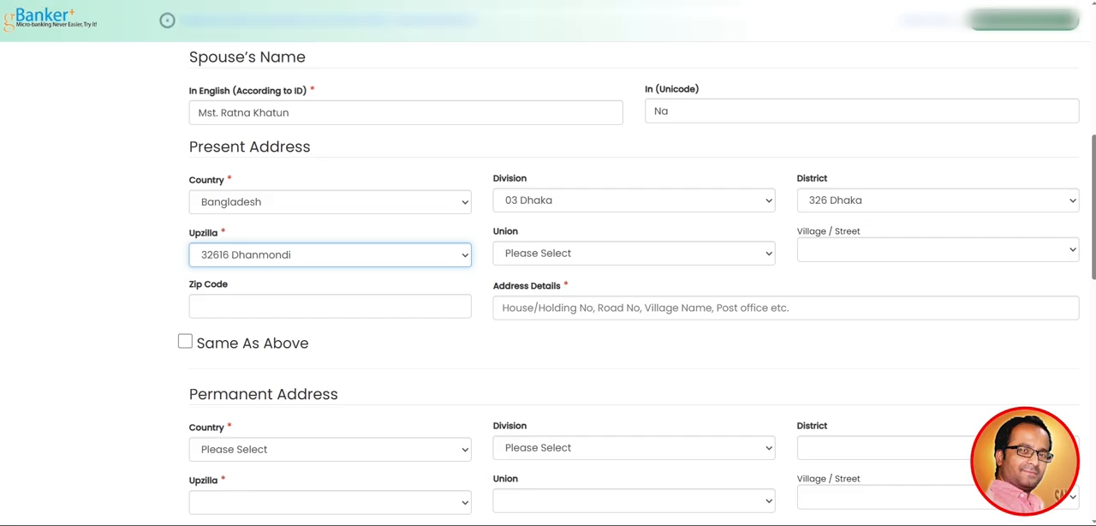
Choose the applicant's union ward and village or street for the present address
{"action": "left_click", "coordinate": [634, 253]}
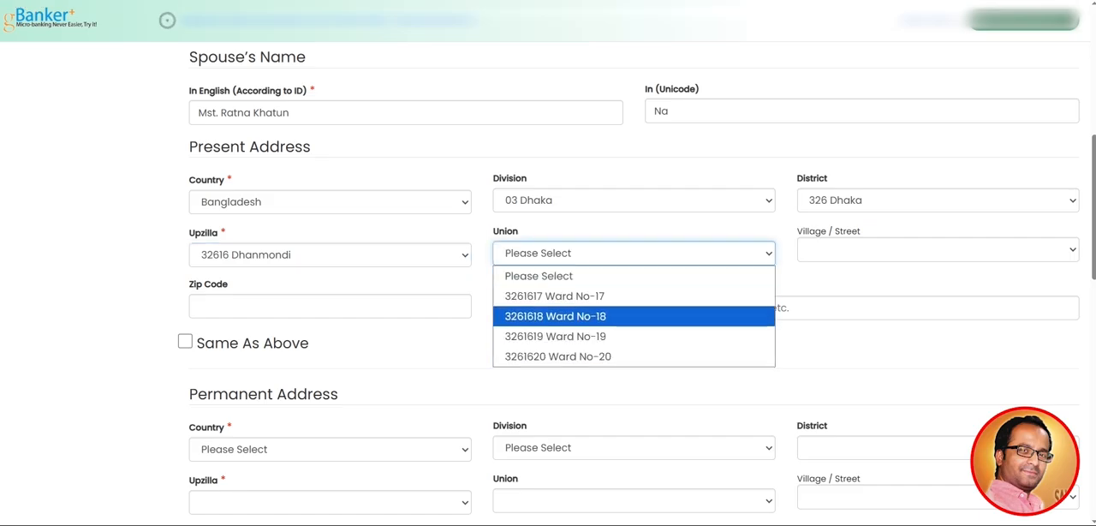
{"action": "left_click", "coordinate": [554, 296]}
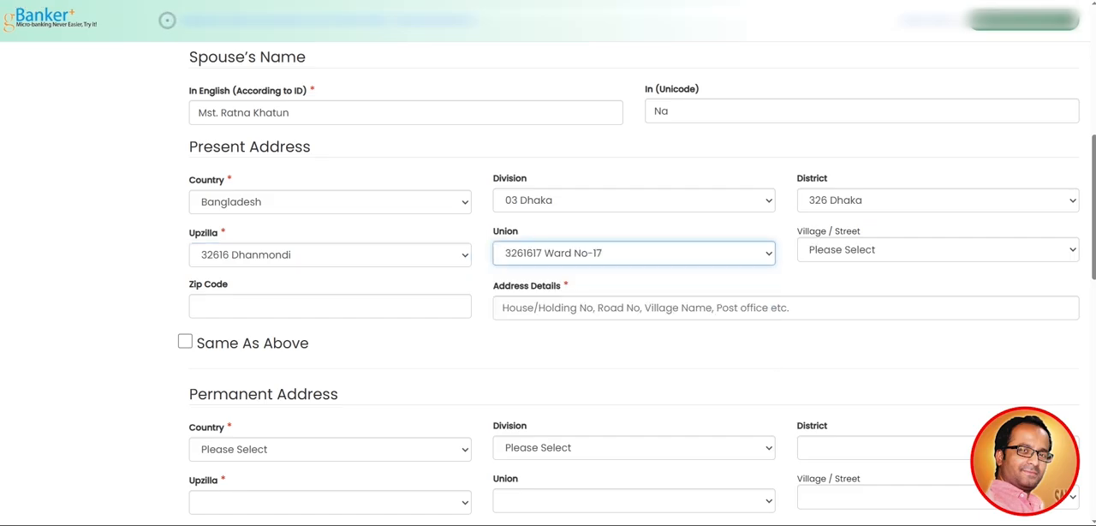
{"action": "left_click", "coordinate": [938, 249]}
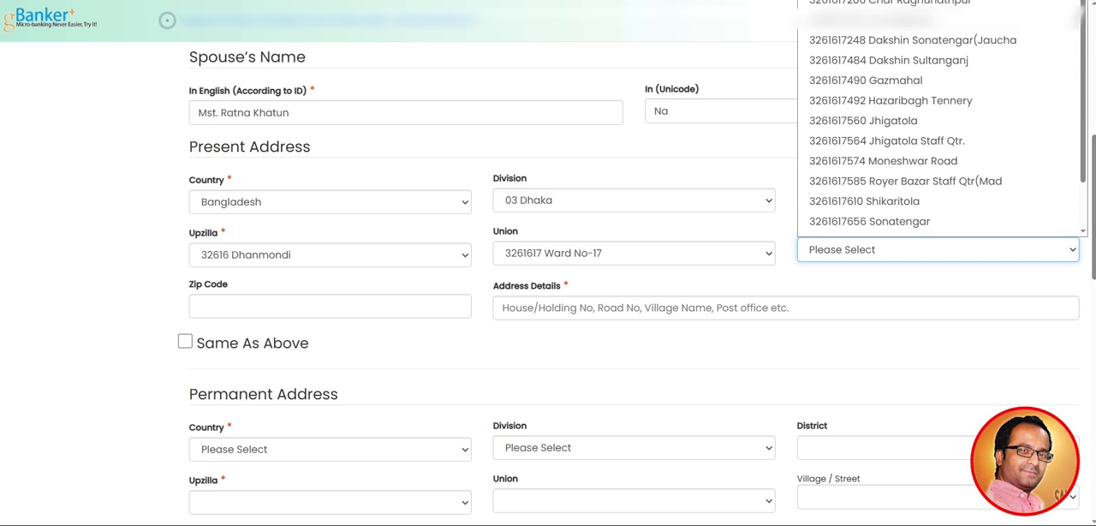
{"action": "scroll", "coordinate": [938, 145], "scroll_direction": "down", "scroll_amount": 1}
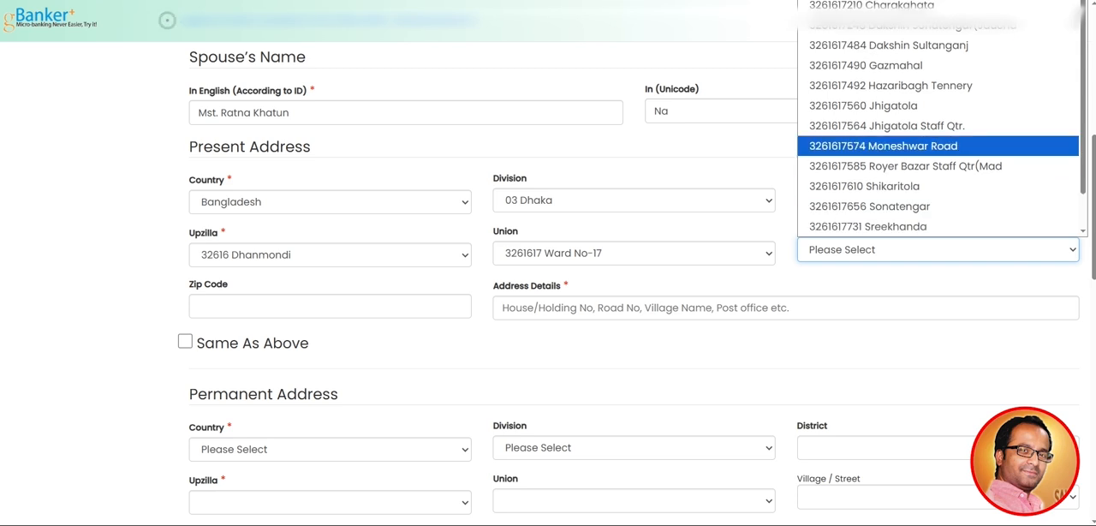
{"action": "scroll", "coordinate": [899, 69], "scroll_direction": "up", "scroll_amount": 1}
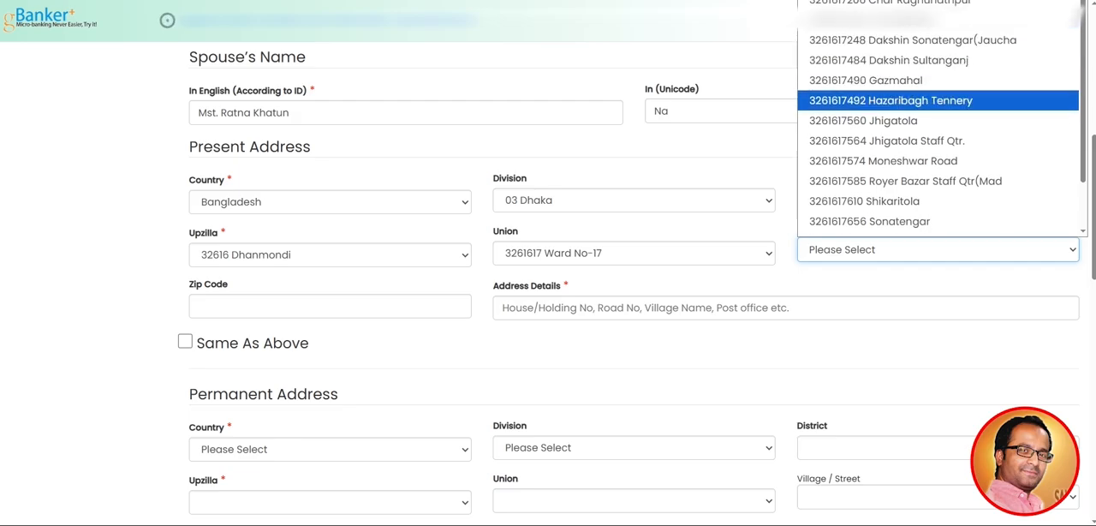
{"action": "left_click", "coordinate": [863, 120]}
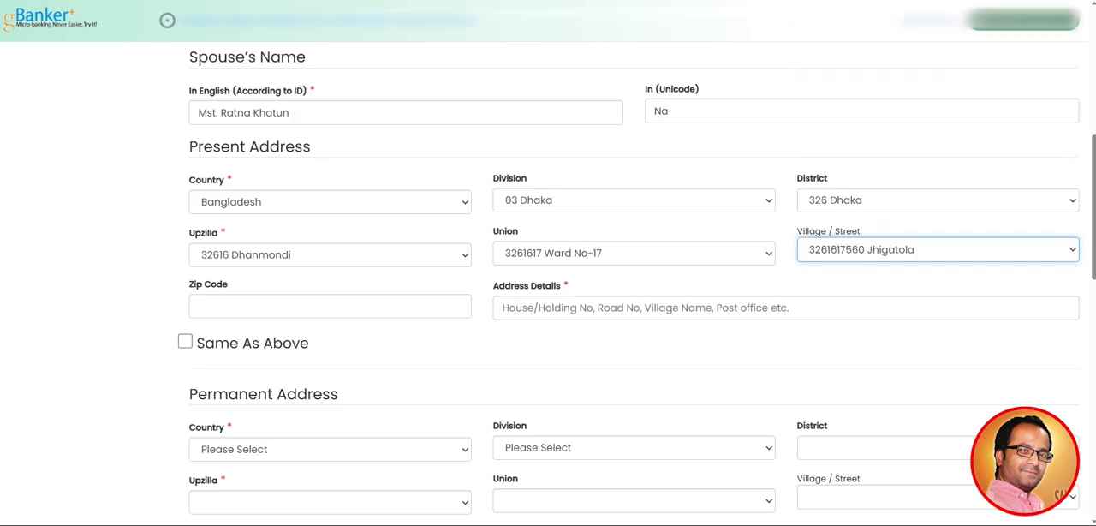
Look up the postal code on the ID card and enter it as the present address zip code
{"action": "scroll", "coordinate": [548, 284], "scroll_direction": "down", "scroll_amount": 1}
{"action": "left_click", "coordinate": [329, 248]}
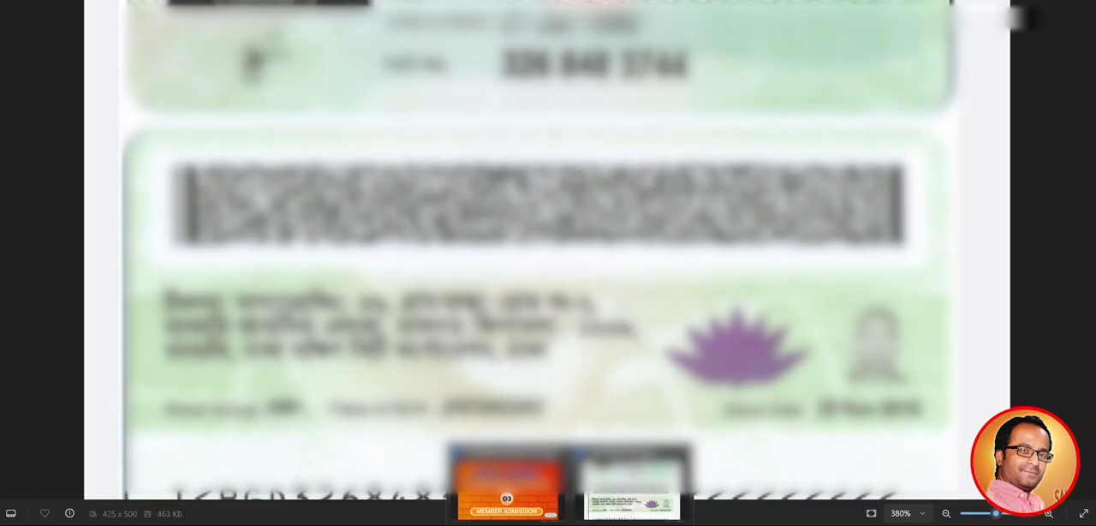
{"action": "left_click", "coordinate": [632, 484]}
{"action": "left_click_drag", "start_coordinate": [548, 343], "coordinate": [548, 323]}
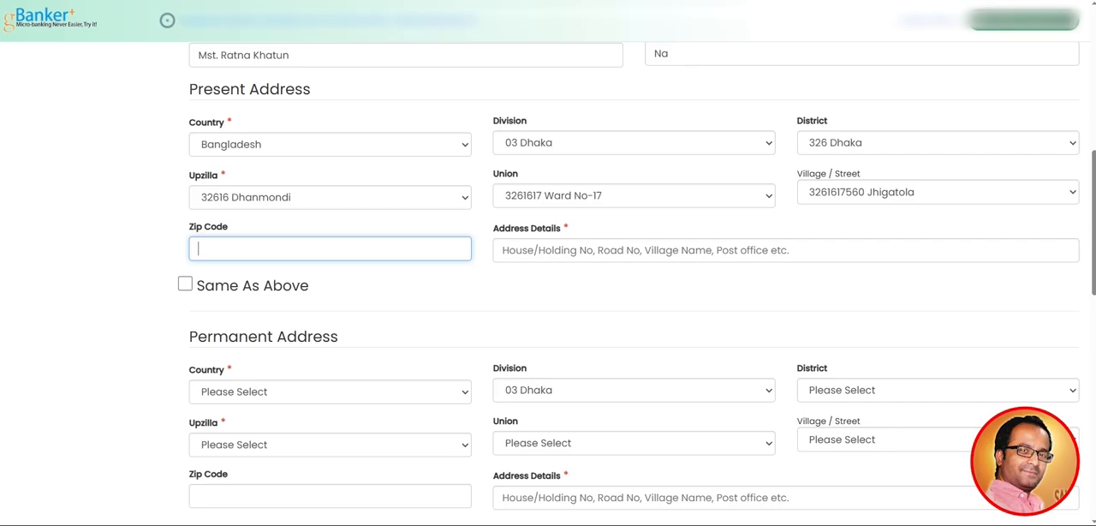
{"action": "type", "text": "1209"}
{"action": "key", "text": "Tab"}
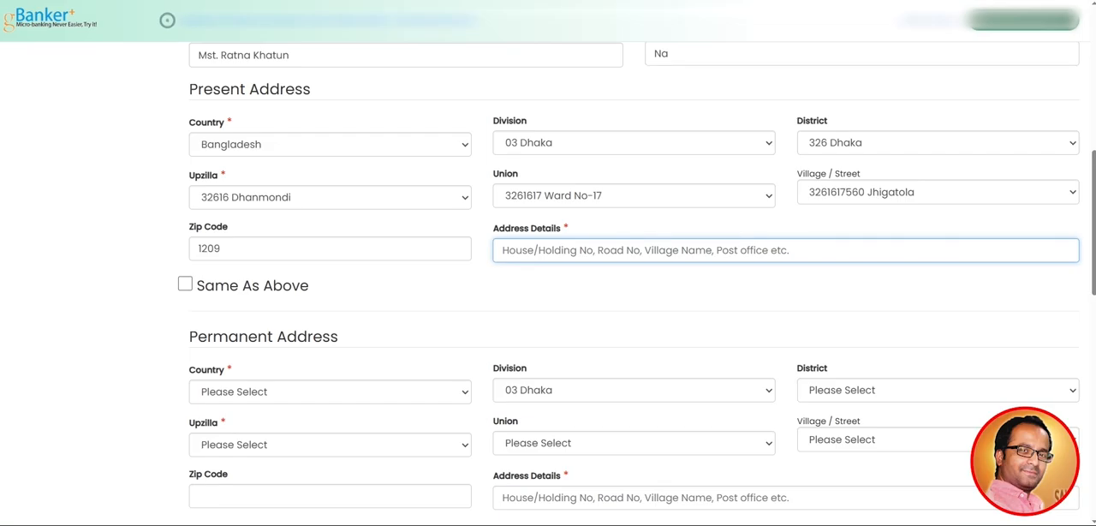
Enter the labelled house number in the present address details and dismiss the warning
{"action": "type", "text": "36,"}
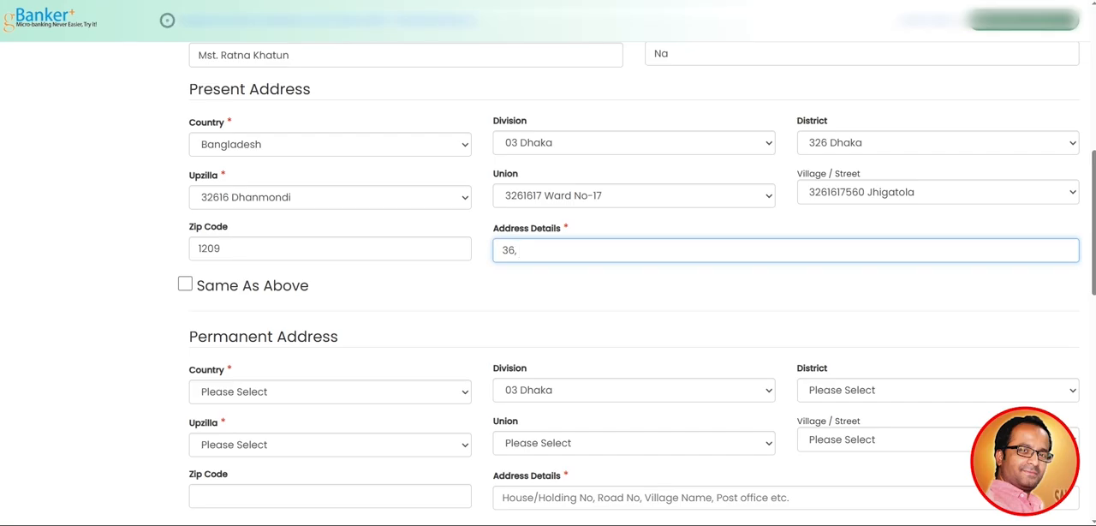
{"action": "key", "text": "BackSpace"}
{"action": "key", "text": "BackSpace"}
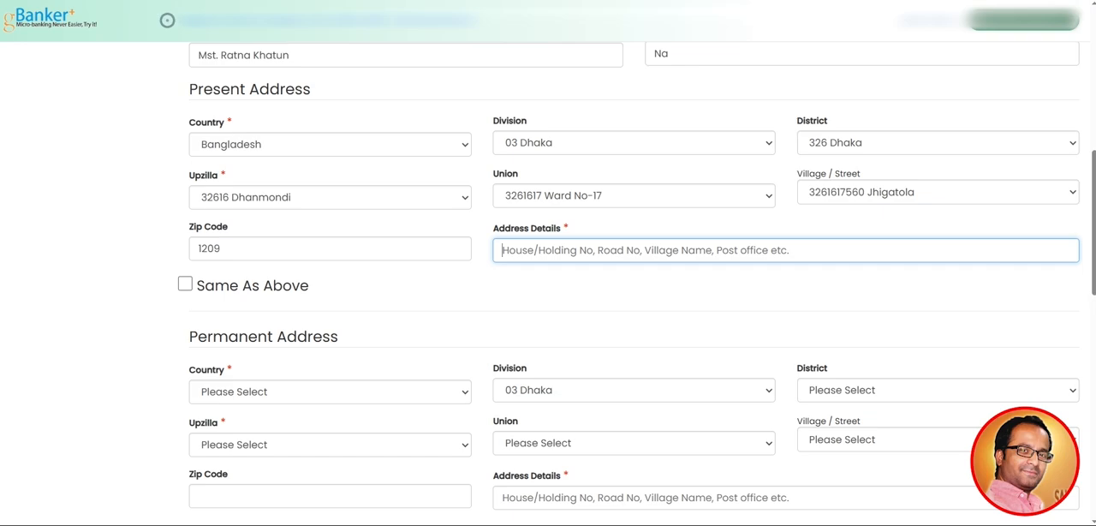
{"action": "type", "text": "House N"}
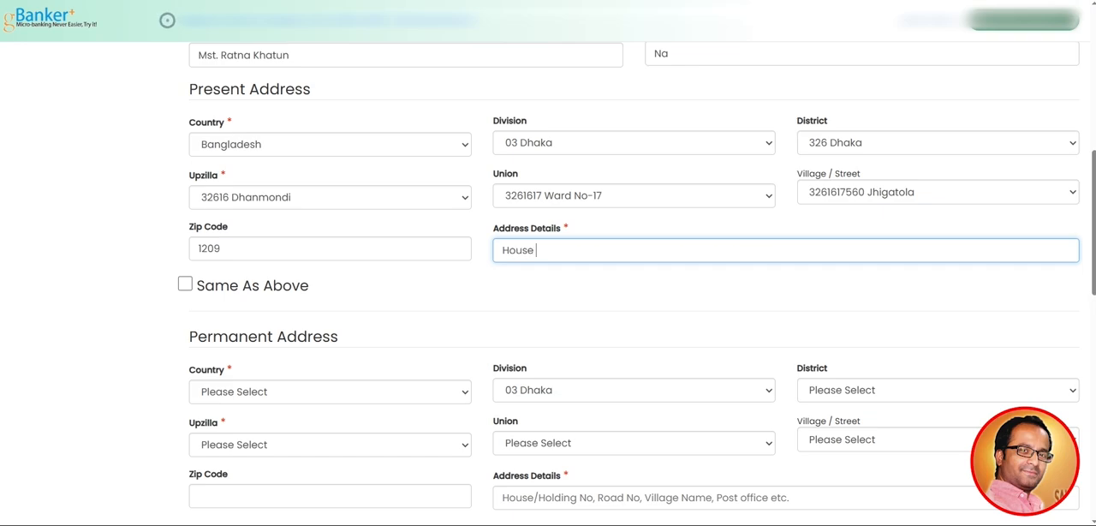
{"action": "type", "text": "o"}
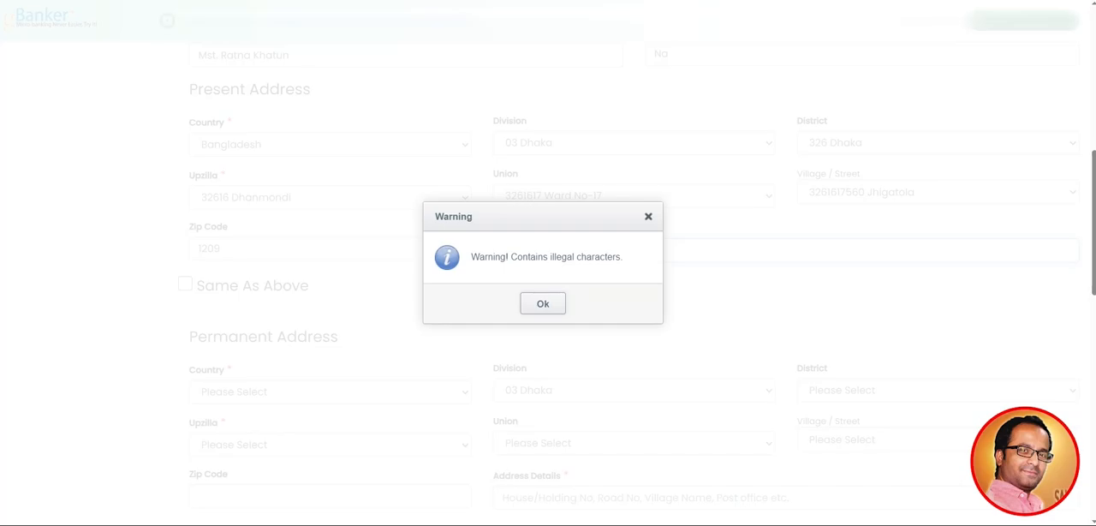
{"action": "left_click", "coordinate": [543, 303]}
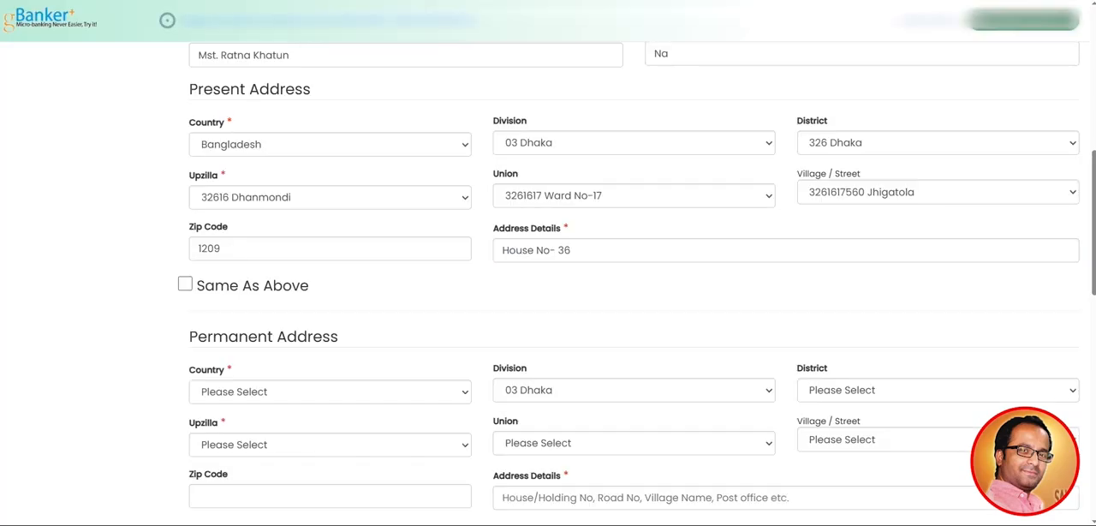
Append the labelled road number from the ID card to the present address details and dismiss the warning
{"action": "left_click", "coordinate": [572, 250]}
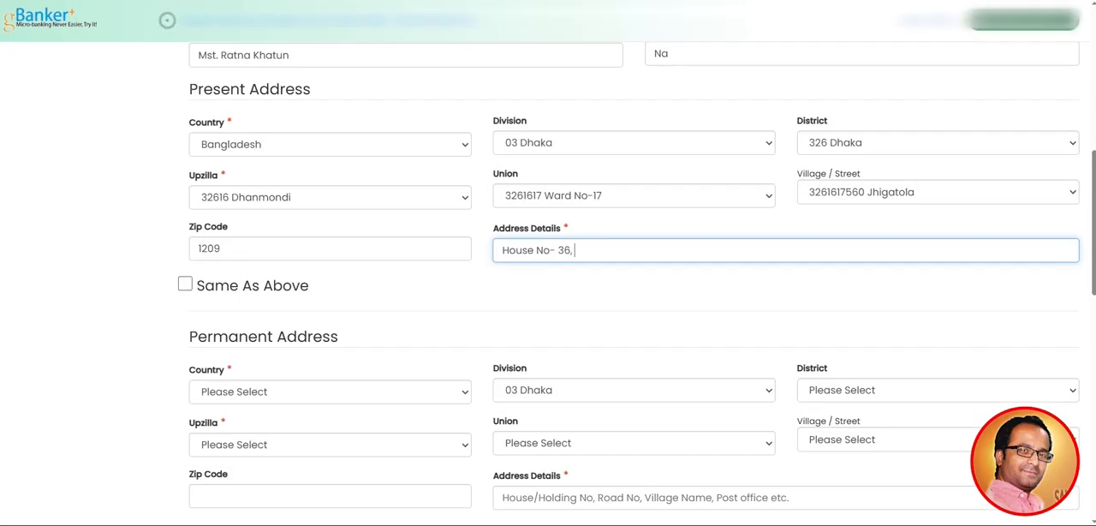
{"action": "type", "text": ", Road No-"}
{"action": "key", "text": "alt+Tab"}
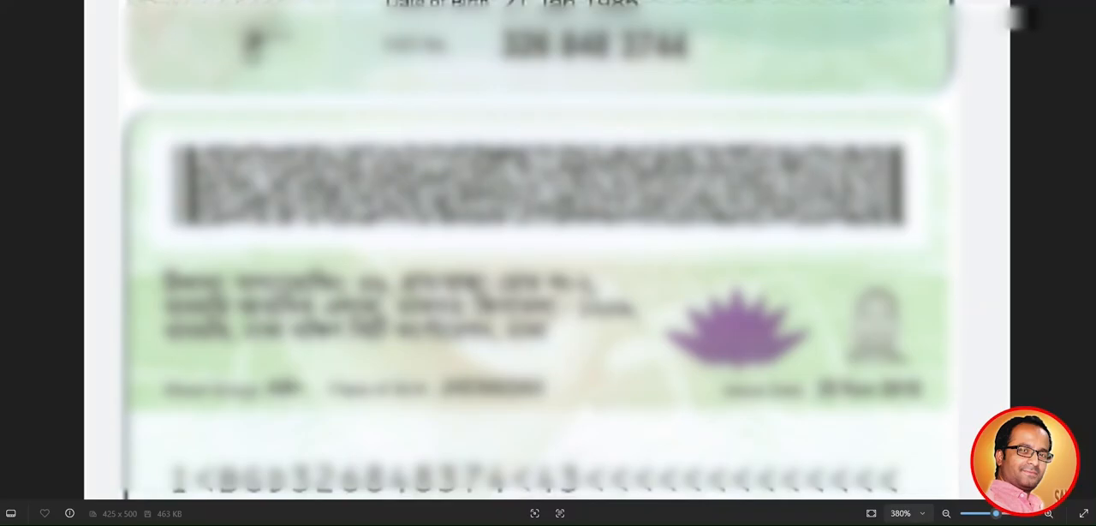
{"action": "key", "text": "alt+Tab"}
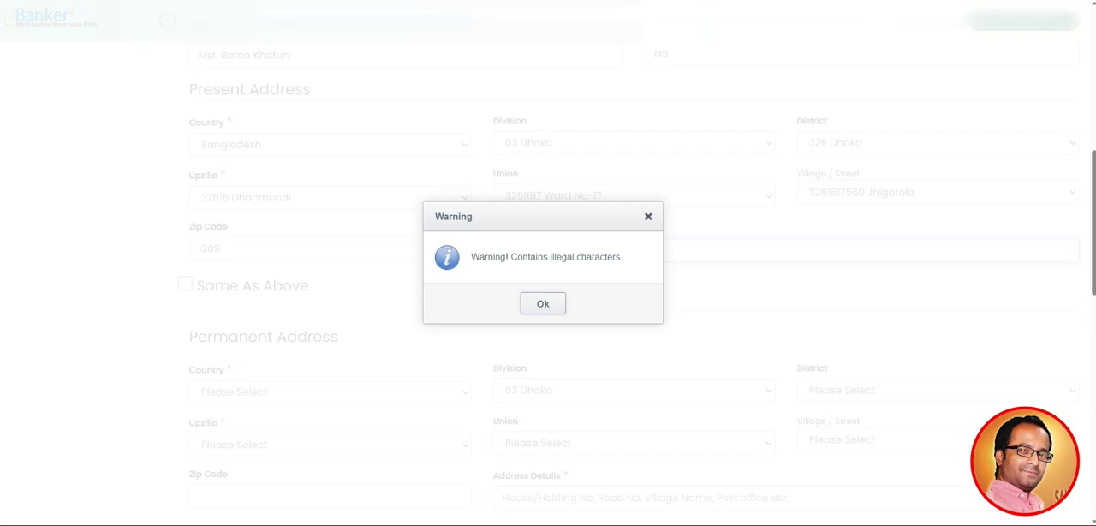
{"action": "key", "text": "Return"}
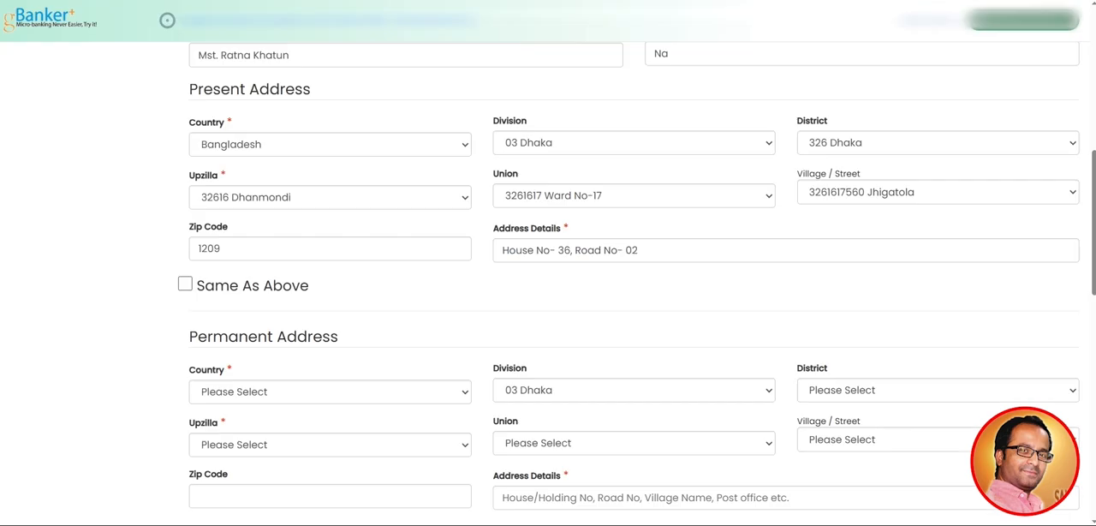
Check the ID card again and complete the present address details with the residential area, locality and postal code
{"action": "left_click", "coordinate": [639, 250]}
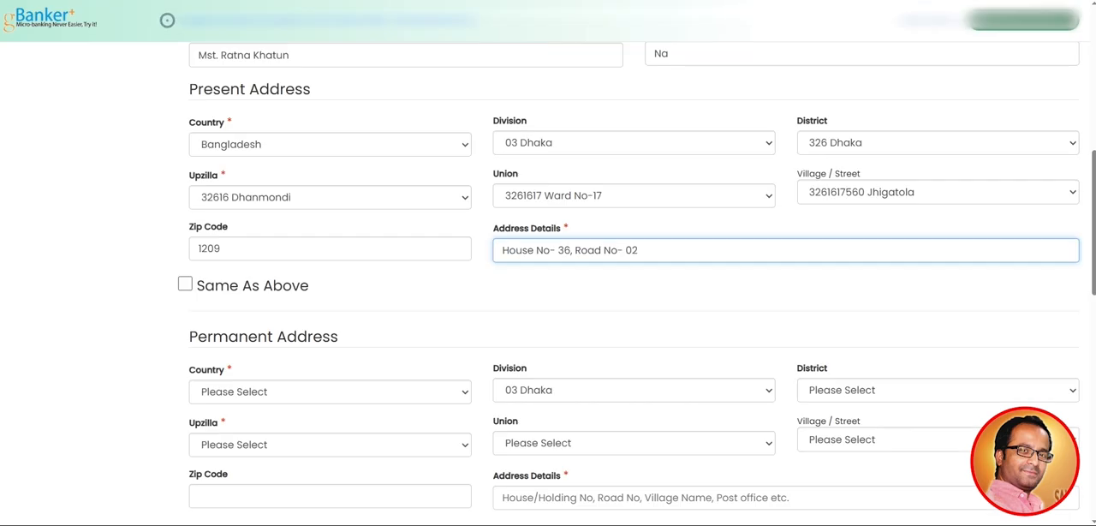
{"action": "key", "text": "alt+Tab"}
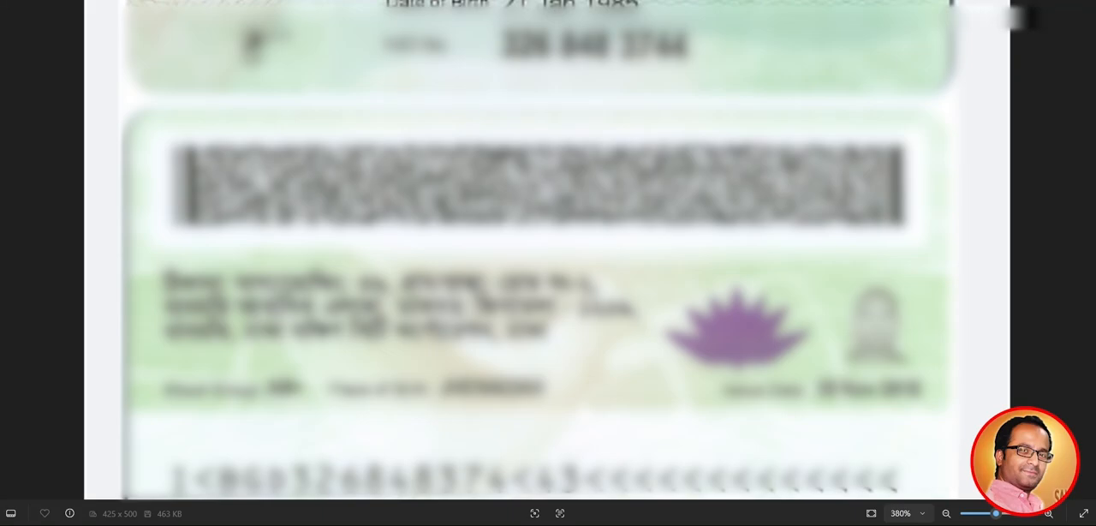
{"action": "key", "text": "alt+Tab"}
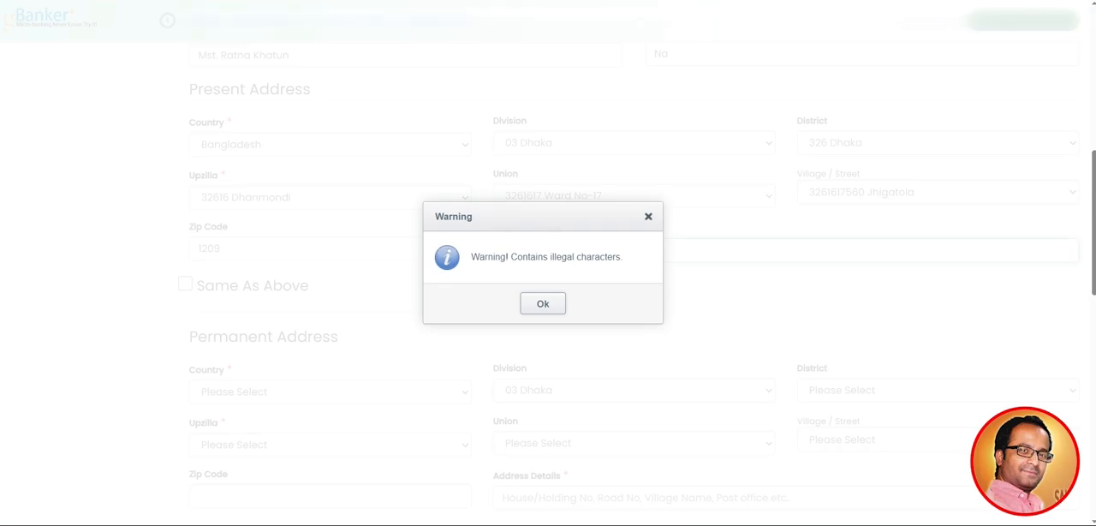
{"action": "key", "text": "Return"}
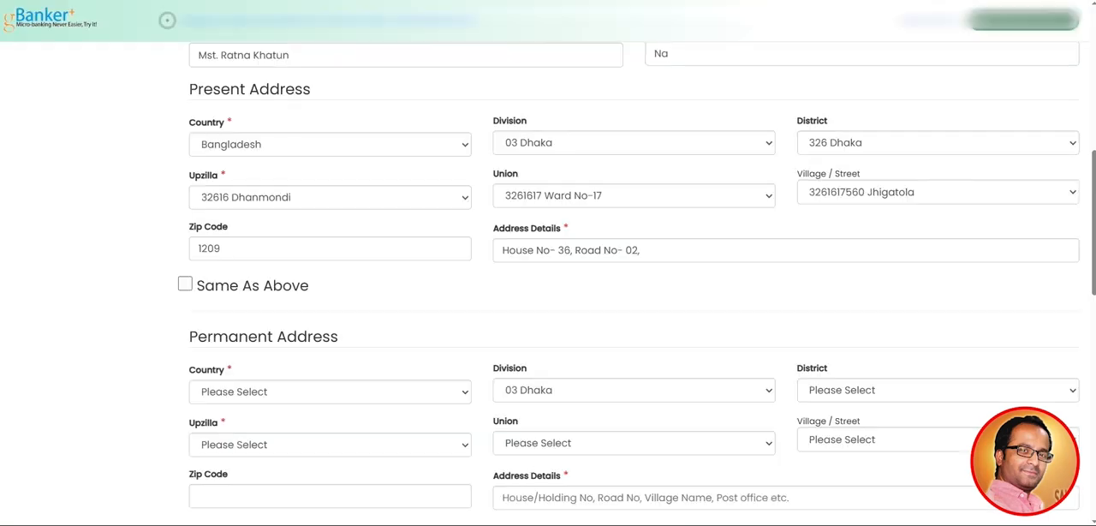
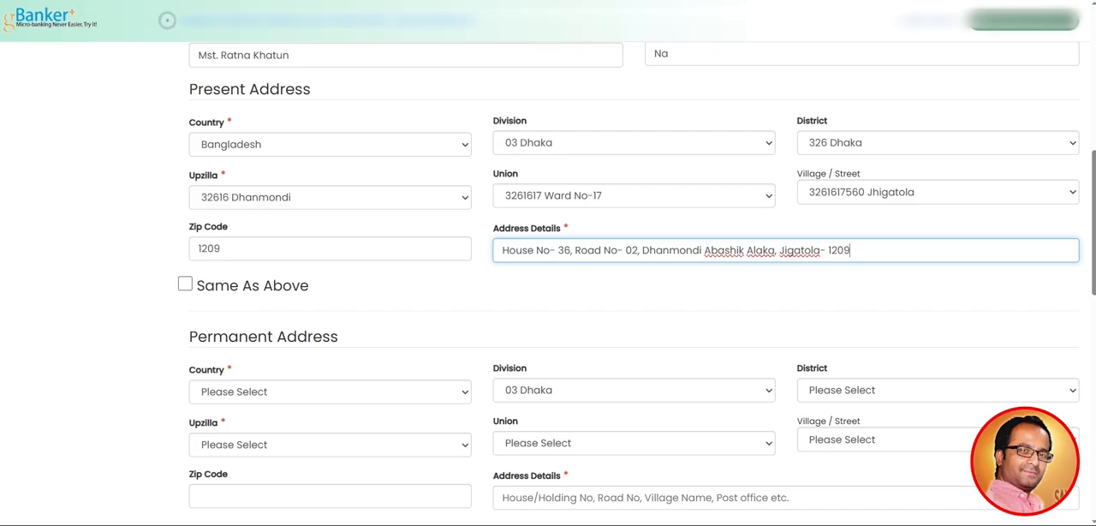
Copy the present address into the permanent address with the Same As Above option and check the copied fields
{"action": "scroll", "coordinate": [631, 283], "scroll_direction": "up", "scroll_amount": 1}
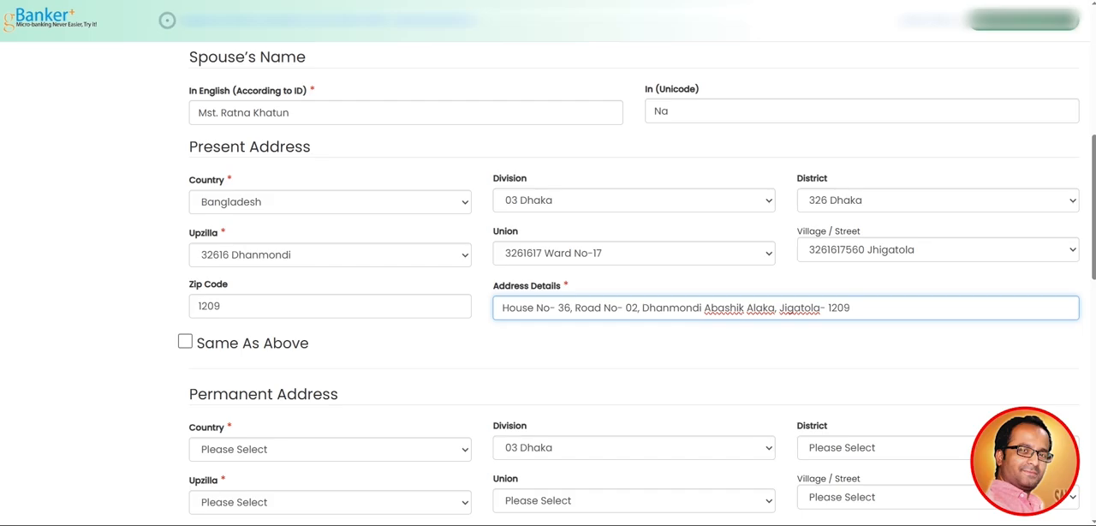
{"action": "scroll", "coordinate": [167, 20], "scroll_direction": "down", "scroll_amount": 1}
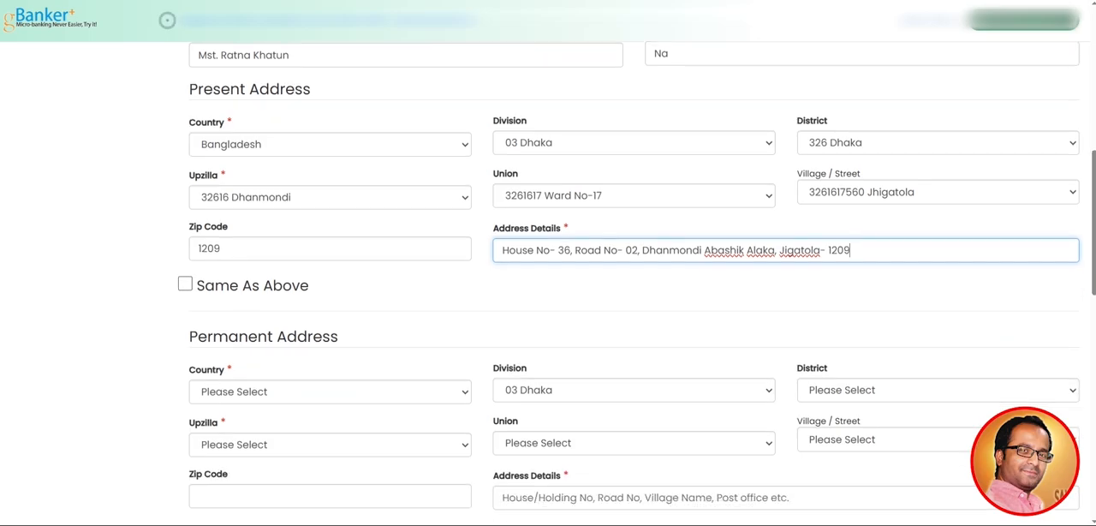
{"action": "left_click", "coordinate": [185, 285]}
{"action": "left_click", "coordinate": [543, 304]}
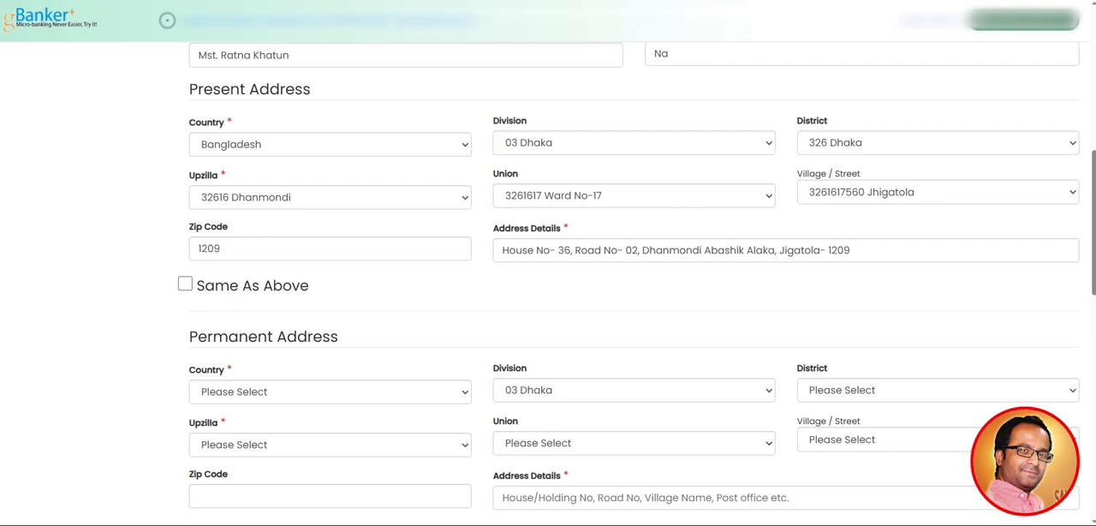
{"action": "left_click", "coordinate": [185, 285]}
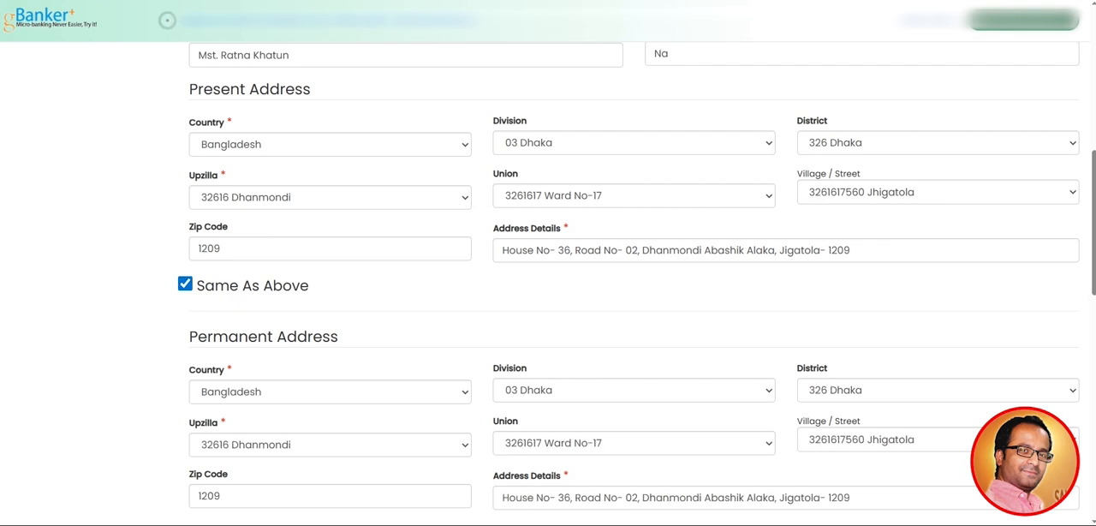
{"action": "scroll", "coordinate": [167, 20], "scroll_direction": "down", "scroll_amount": 2}
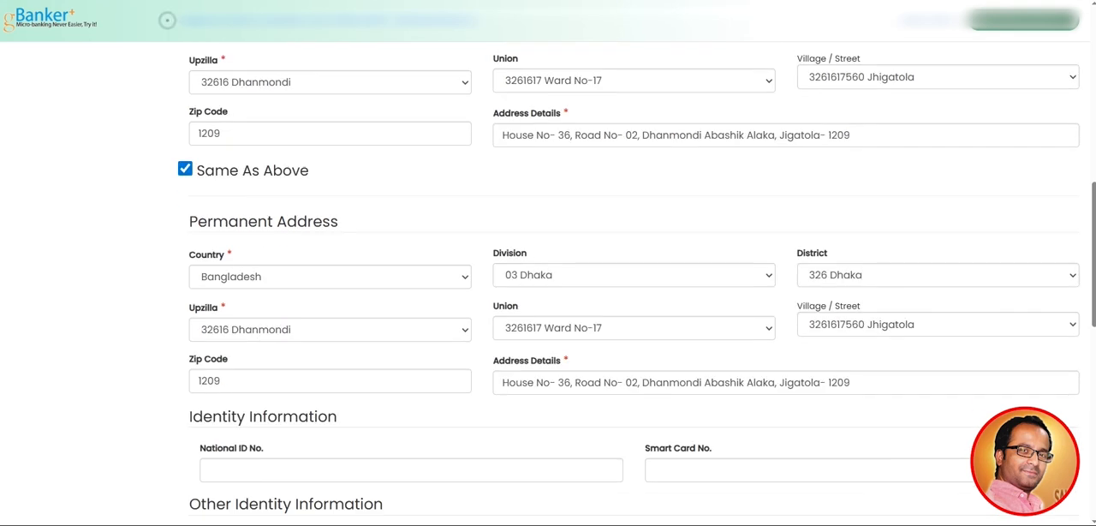
{"action": "scroll", "coordinate": [167, 20], "scroll_direction": "up", "scroll_amount": 1}
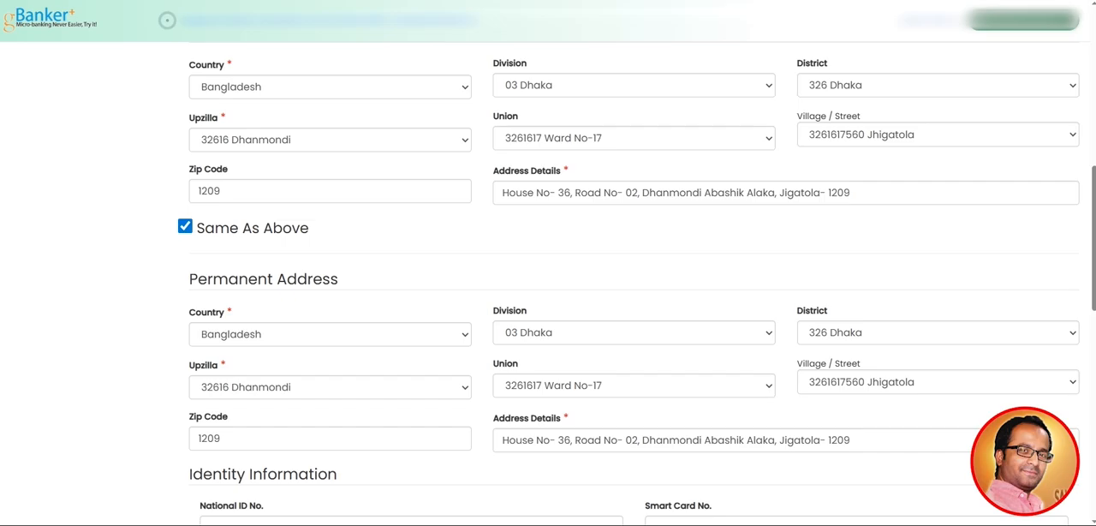
Turn the Same As Above option off and on again to refill the permanent address
{"action": "left_click", "coordinate": [185, 227]}
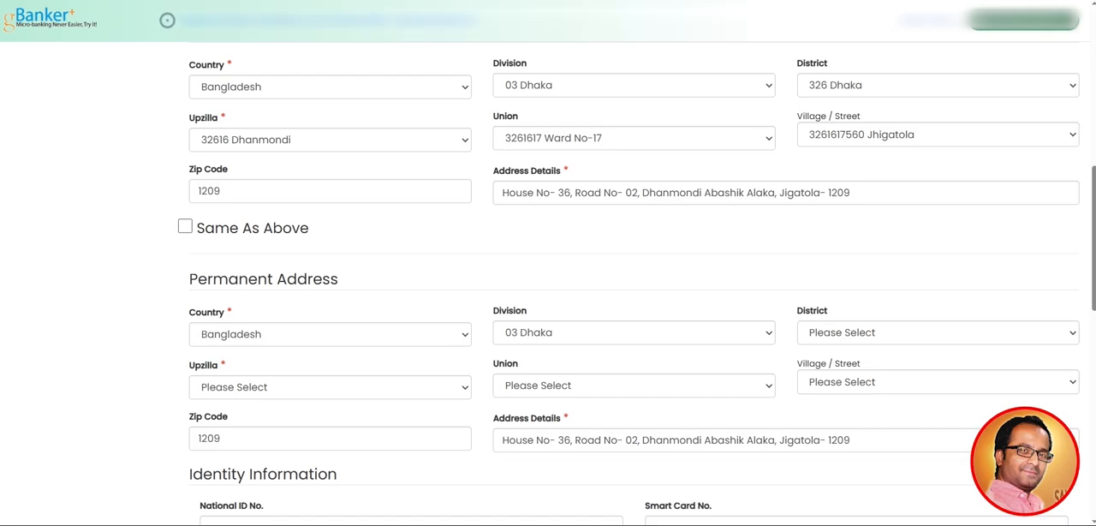
{"action": "scroll", "coordinate": [167, 20], "scroll_direction": "down", "scroll_amount": 1}
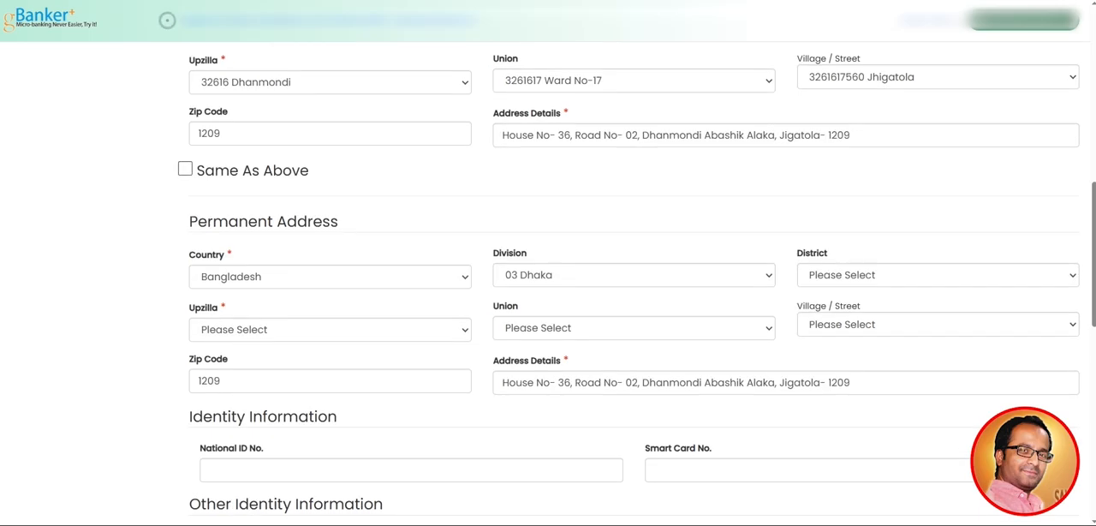
{"action": "left_click", "coordinate": [185, 168]}
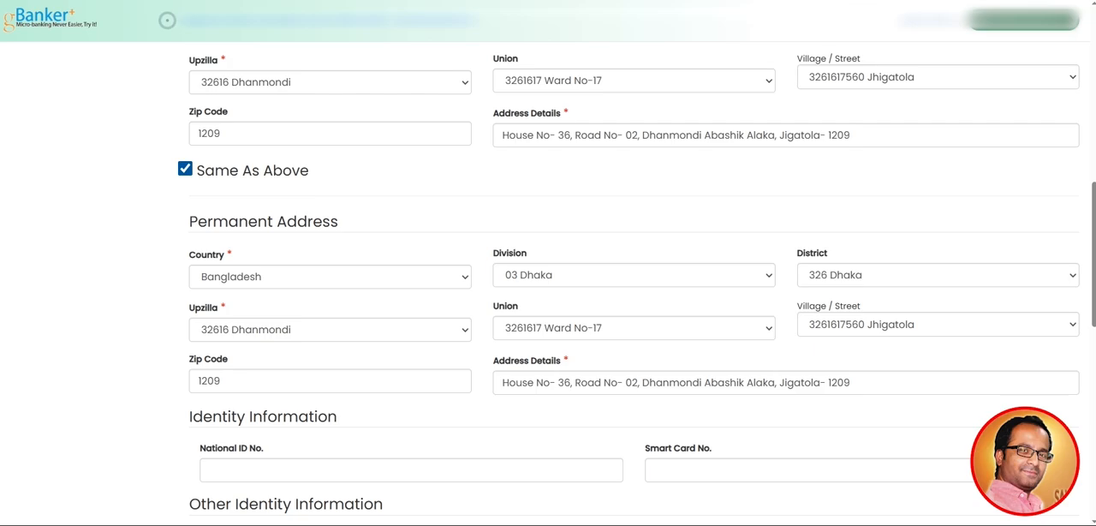
Look up the card number on the ID card and enter it as the Smart Card No. under Identity Information
{"action": "scroll", "coordinate": [167, 19], "scroll_direction": "down", "scroll_amount": 3}
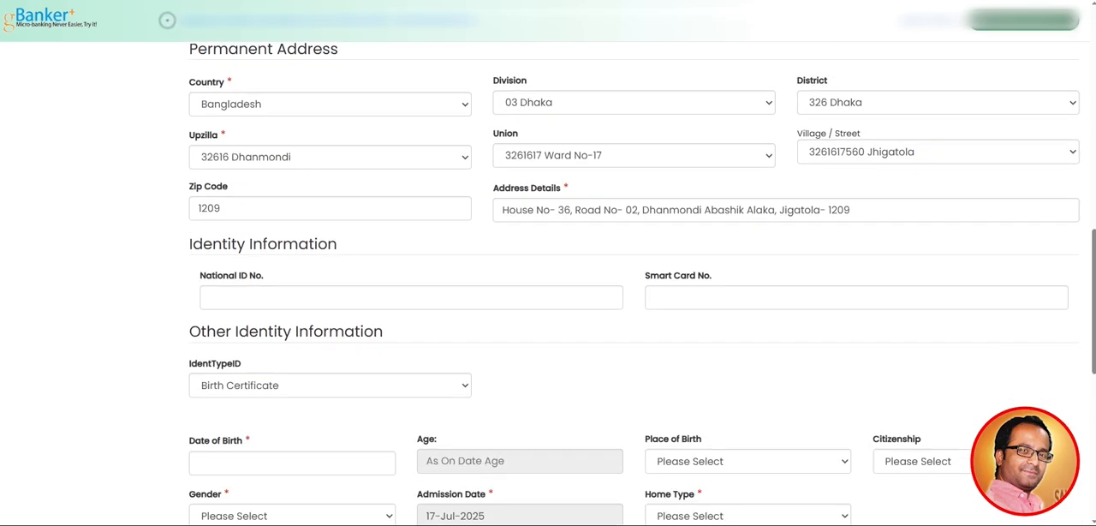
{"action": "scroll", "coordinate": [167, 20], "scroll_direction": "down", "scroll_amount": 1}
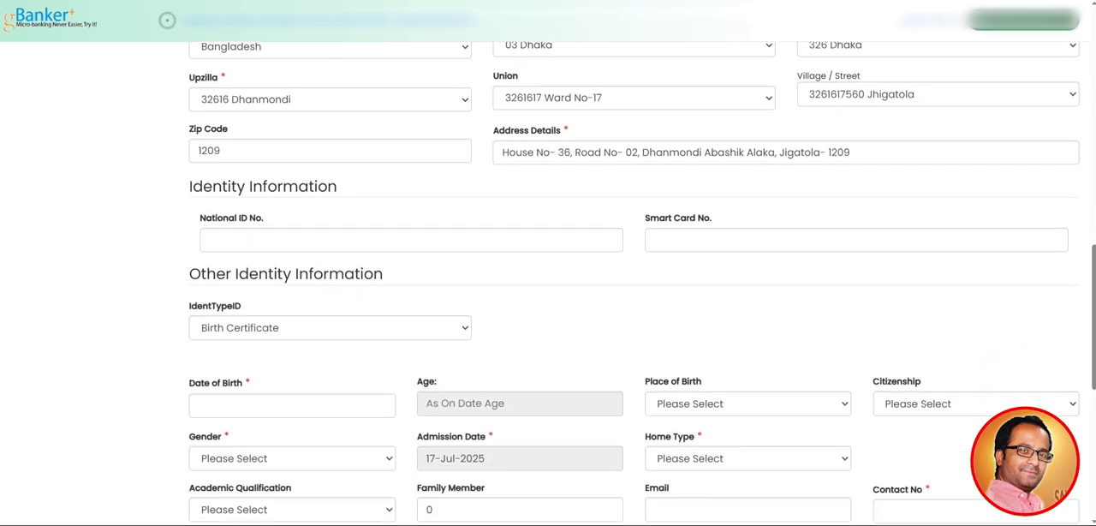
{"action": "left_click_drag", "start_coordinate": [189, 186], "coordinate": [339, 187]}
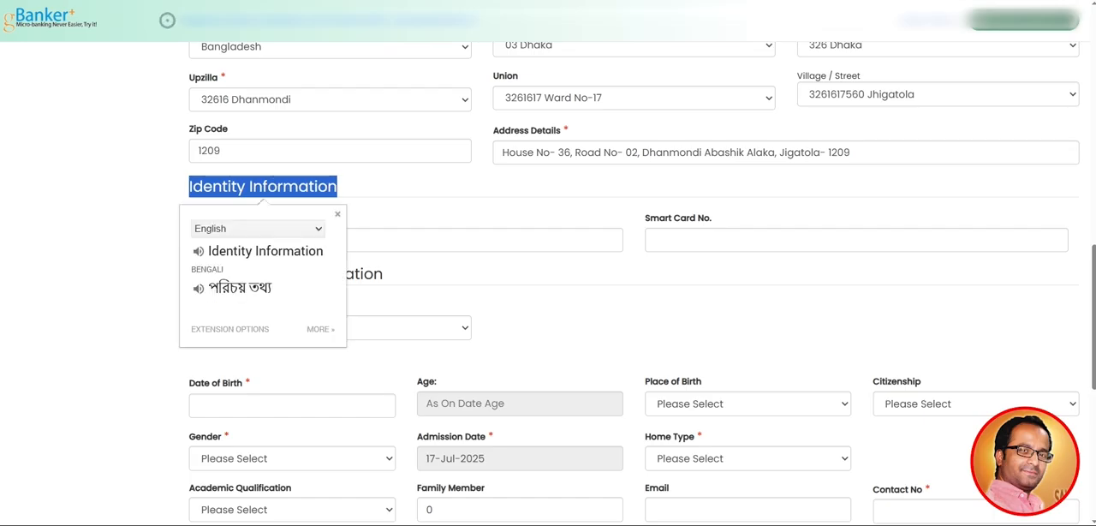
{"action": "left_click", "coordinate": [402, 186]}
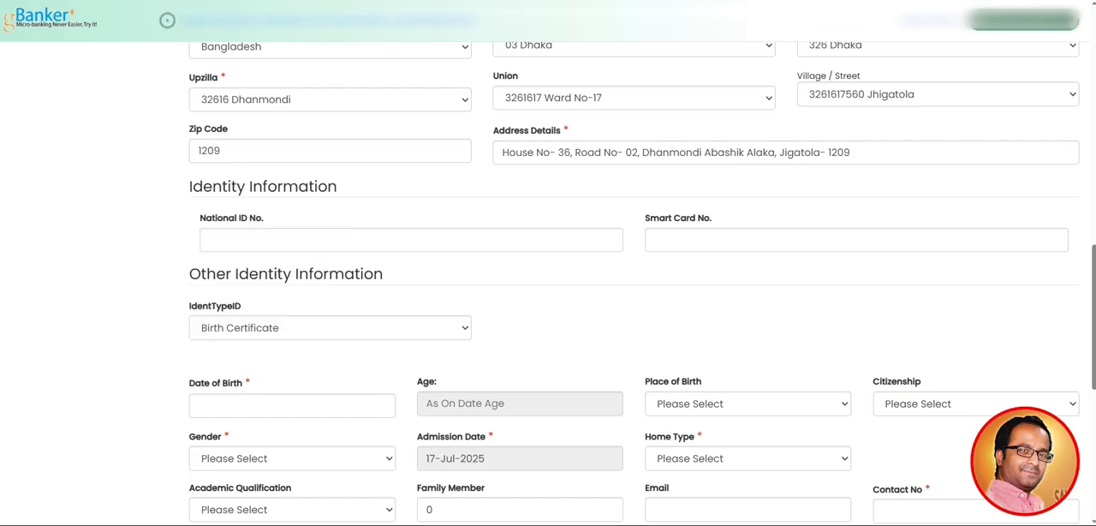
{"action": "left_click", "coordinate": [268, 240]}
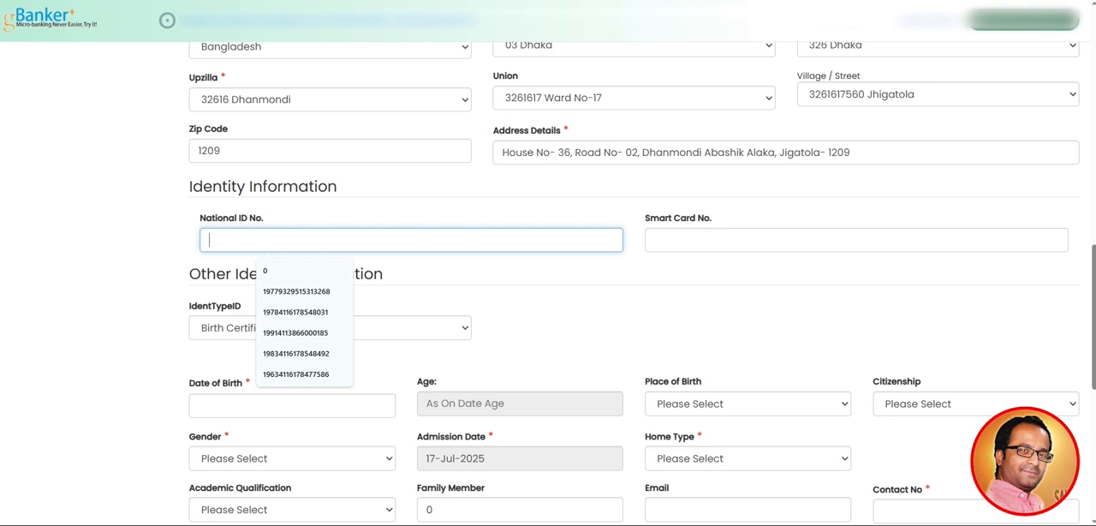
{"action": "key", "text": "Escape"}
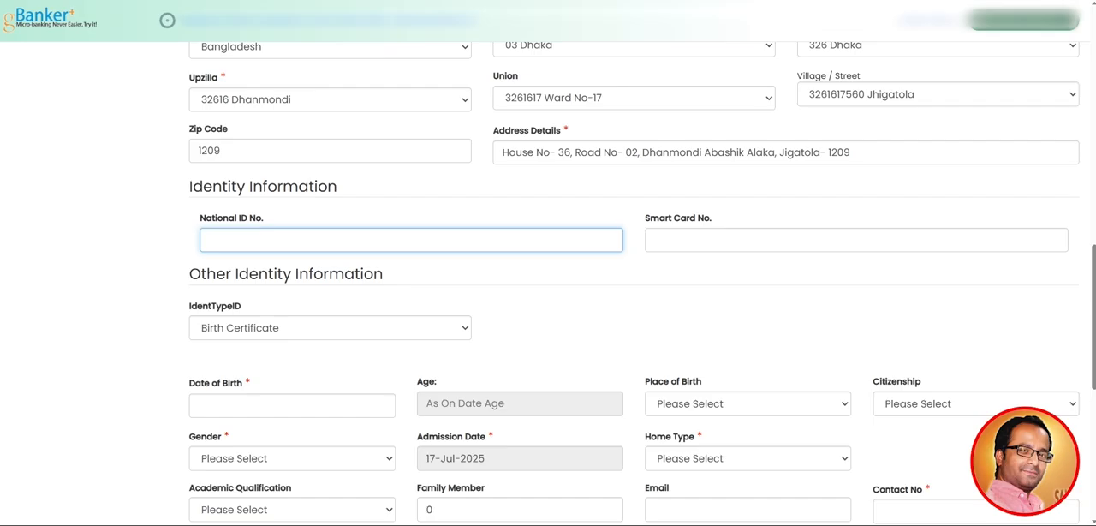
{"action": "left_click", "coordinate": [571, 524]}
{"action": "left_click", "coordinate": [632, 492]}
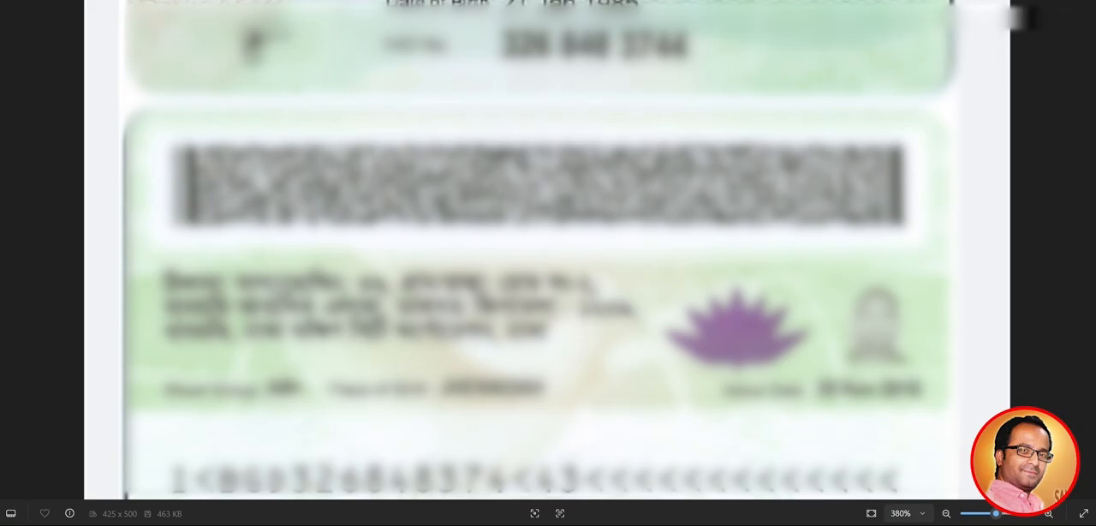
{"action": "left_click_drag", "start_coordinate": [565, 145], "coordinate": [565, 389]}
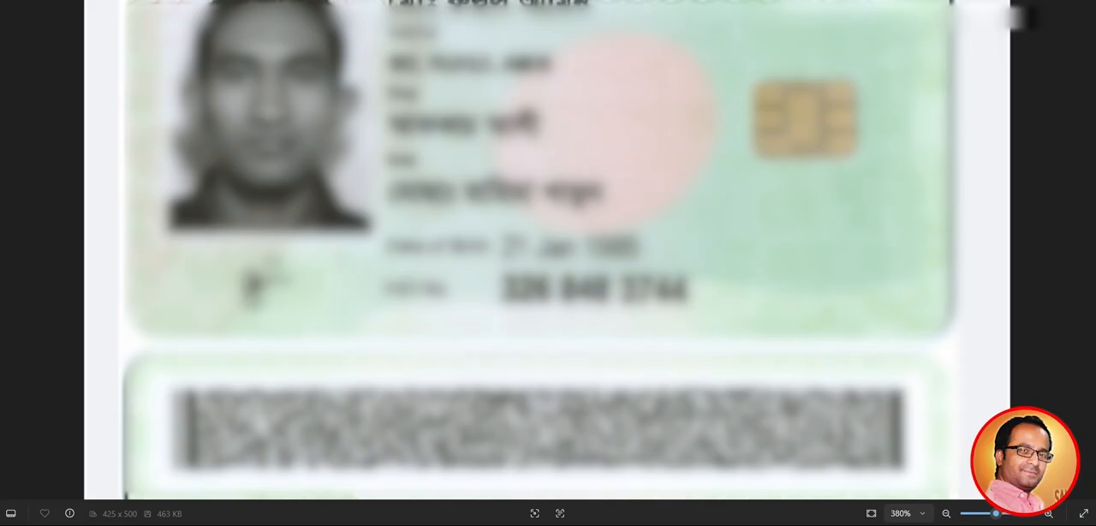
{"action": "key", "text": "alt+Tab"}
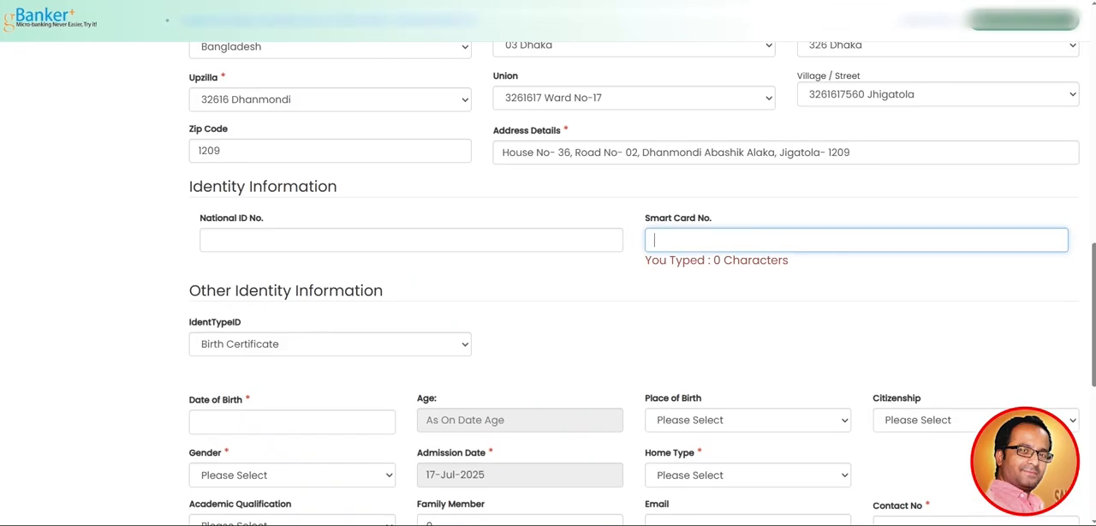
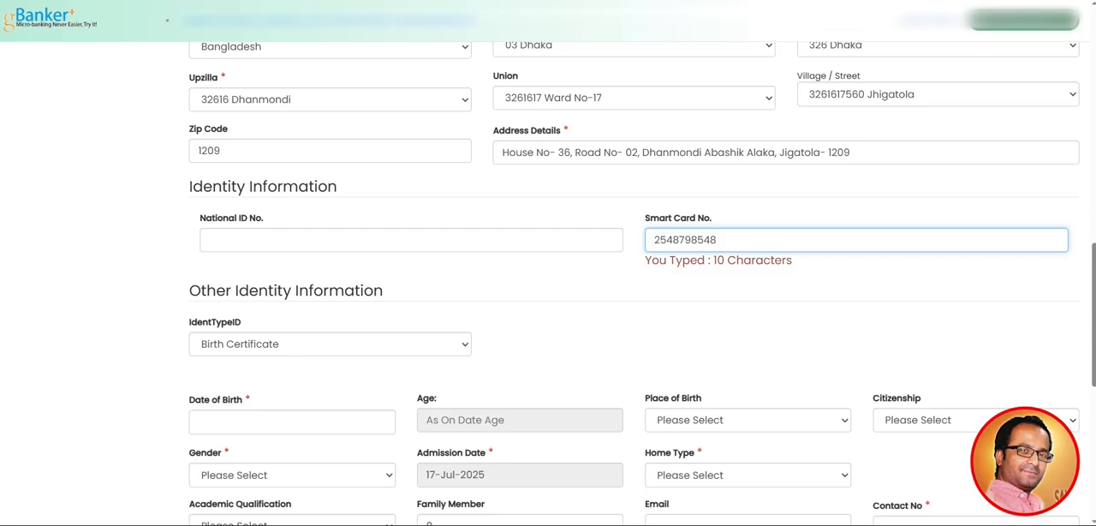
Look up the date of birth on the ID card and choose the birth month in the Date of Birth calendar
{"action": "scroll", "coordinate": [634, 283], "scroll_direction": "down", "scroll_amount": 1}
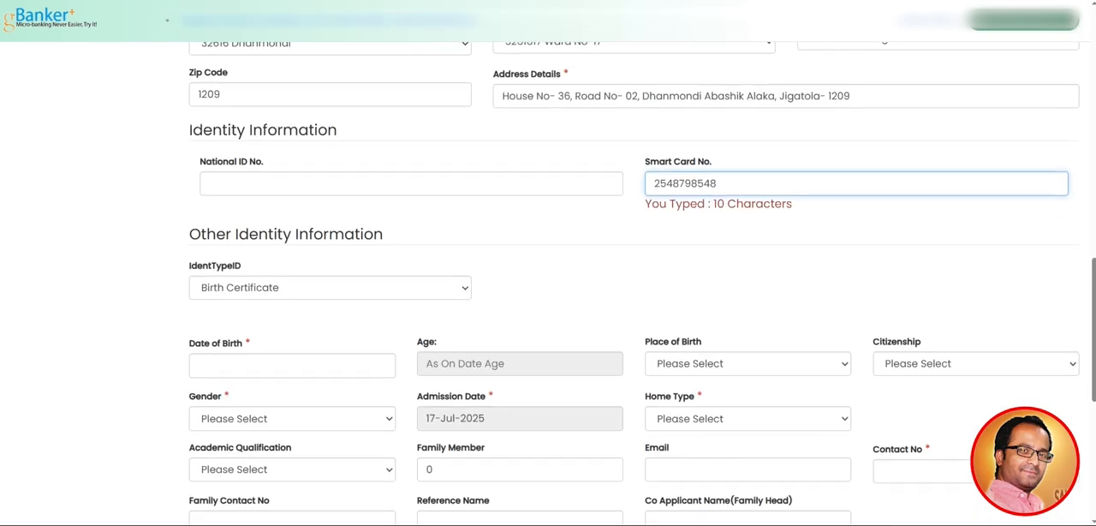
{"action": "scroll", "coordinate": [634, 283], "scroll_direction": "up", "scroll_amount": 2}
{"action": "scroll", "coordinate": [634, 283], "scroll_direction": "down", "scroll_amount": 3}
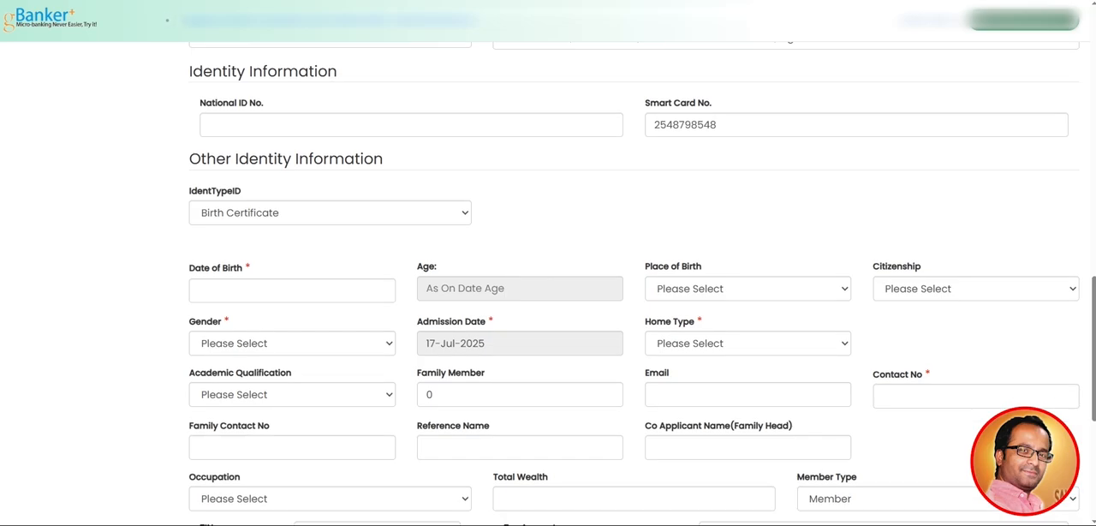
{"action": "left_click_drag", "start_coordinate": [189, 191], "coordinate": [244, 191]}
{"action": "left_click", "coordinate": [265, 191]}
{"action": "scroll", "coordinate": [167, 20], "scroll_direction": "down", "scroll_amount": 2}
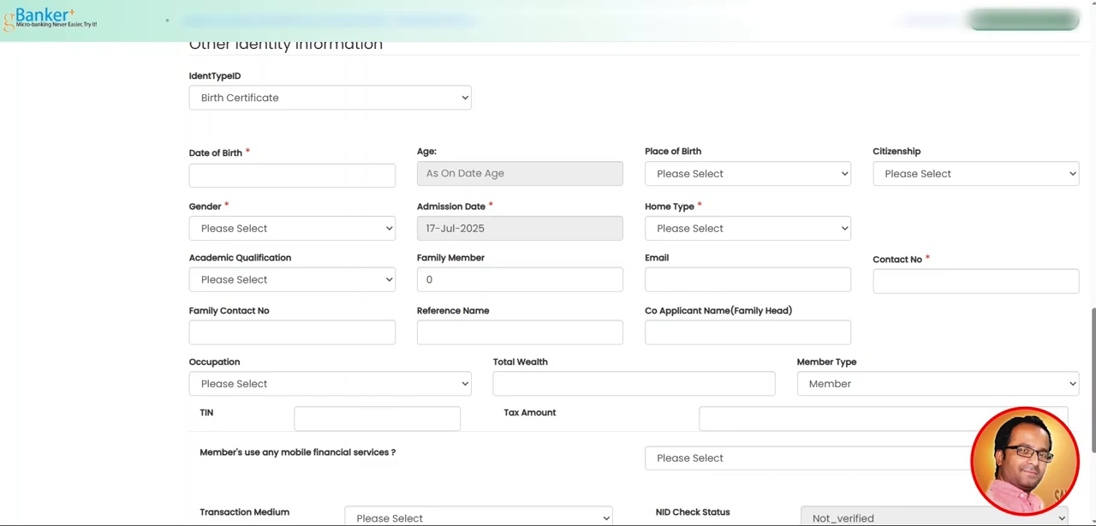
{"action": "left_click", "coordinate": [292, 176]}
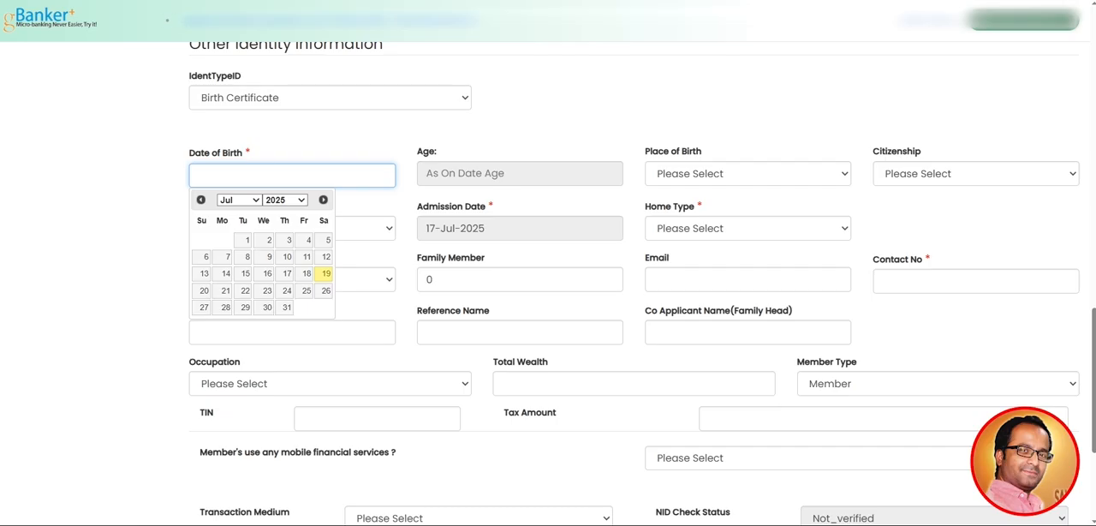
{"action": "key", "text": "alt+Tab"}
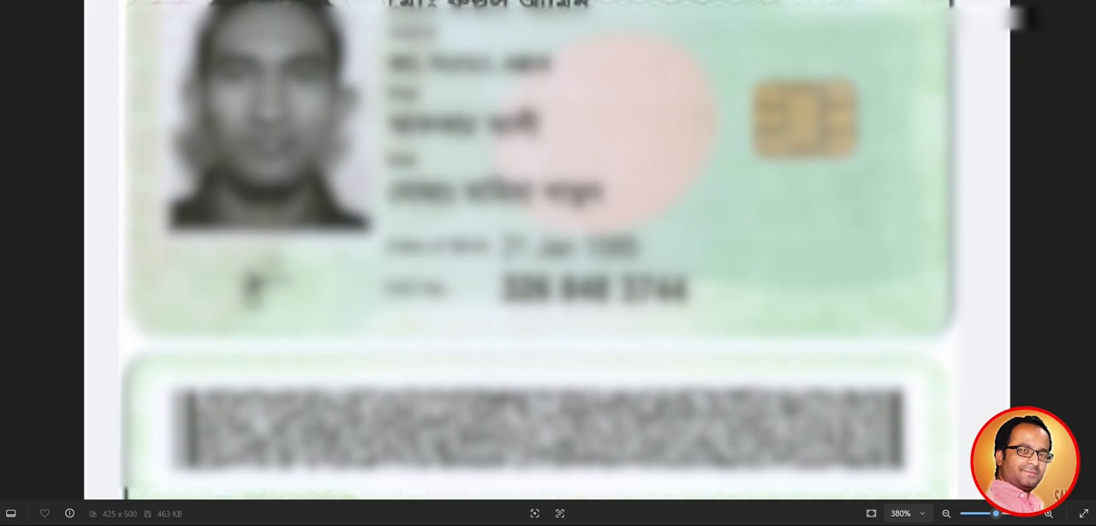
{"action": "key", "text": "alt+Tab"}
{"action": "left_click", "coordinate": [239, 200]}
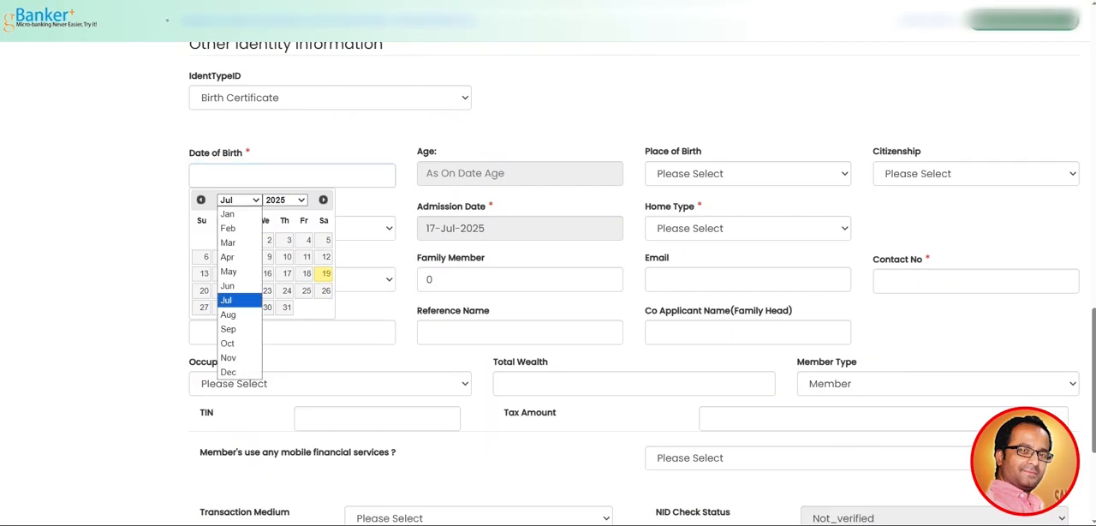
{"action": "key", "text": "Return"}
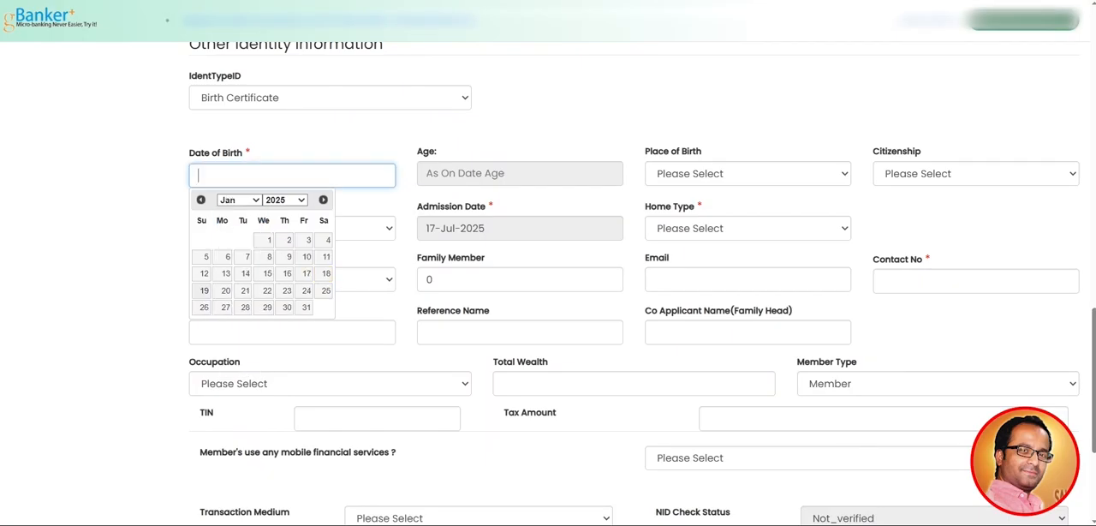
Check the ID card again and choose the birth year and day in the Date of Birth calendar
{"action": "key", "text": "alt+Tab"}
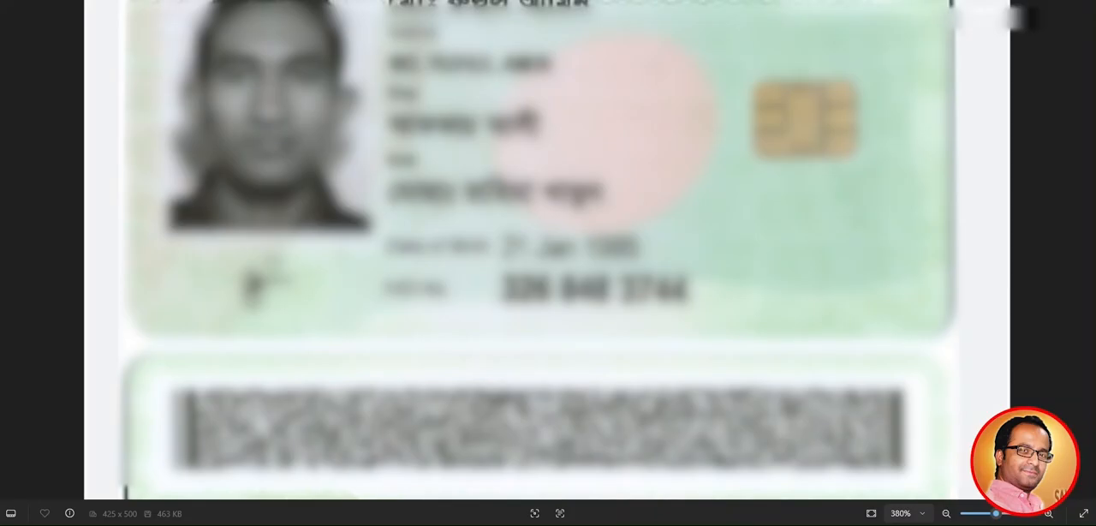
{"action": "key", "text": "alt+Tab"}
{"action": "left_click", "coordinate": [284, 200]}
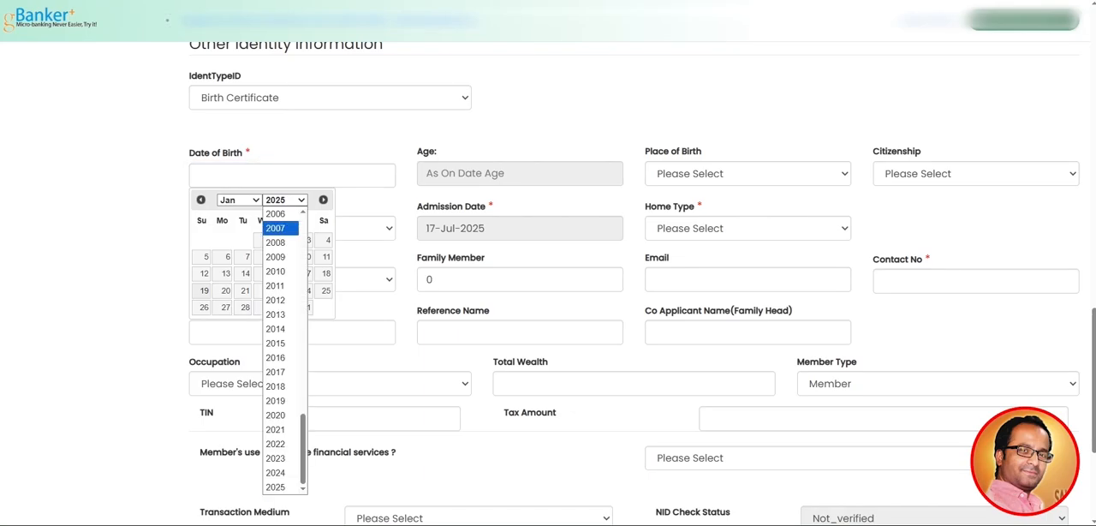
{"action": "scroll", "coordinate": [281, 229], "scroll_direction": "up", "scroll_amount": 1}
{"action": "scroll", "coordinate": [281, 284], "scroll_direction": "up", "scroll_amount": 4}
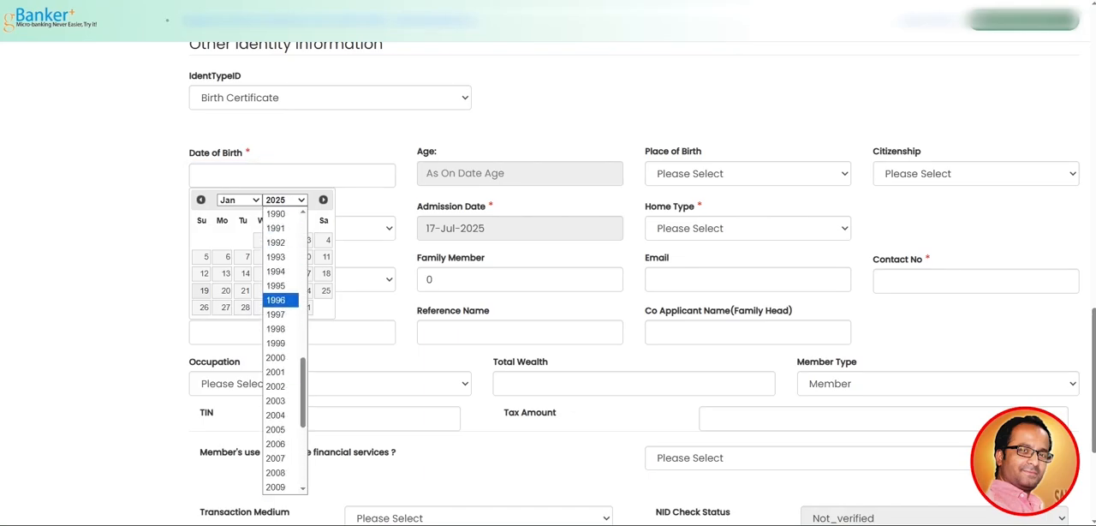
{"action": "scroll", "coordinate": [280, 285], "scroll_direction": "up", "scroll_amount": 3}
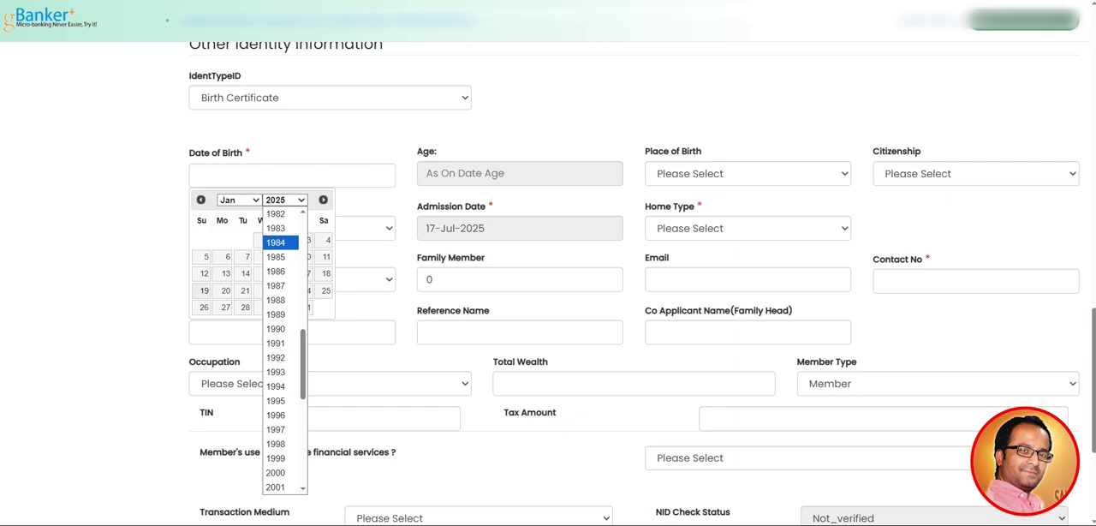
{"action": "left_click", "coordinate": [281, 257]}
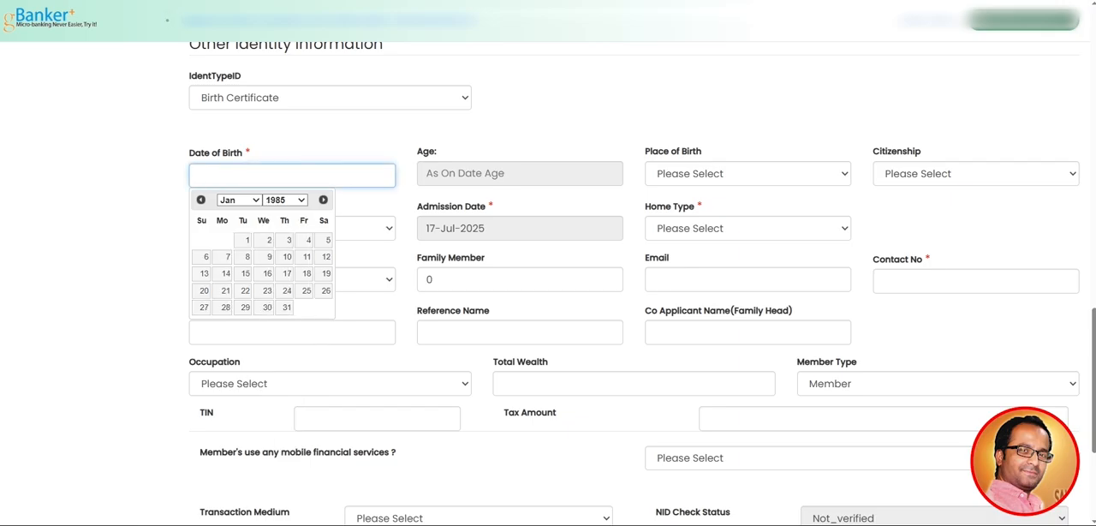
{"action": "left_click", "coordinate": [225, 291]}
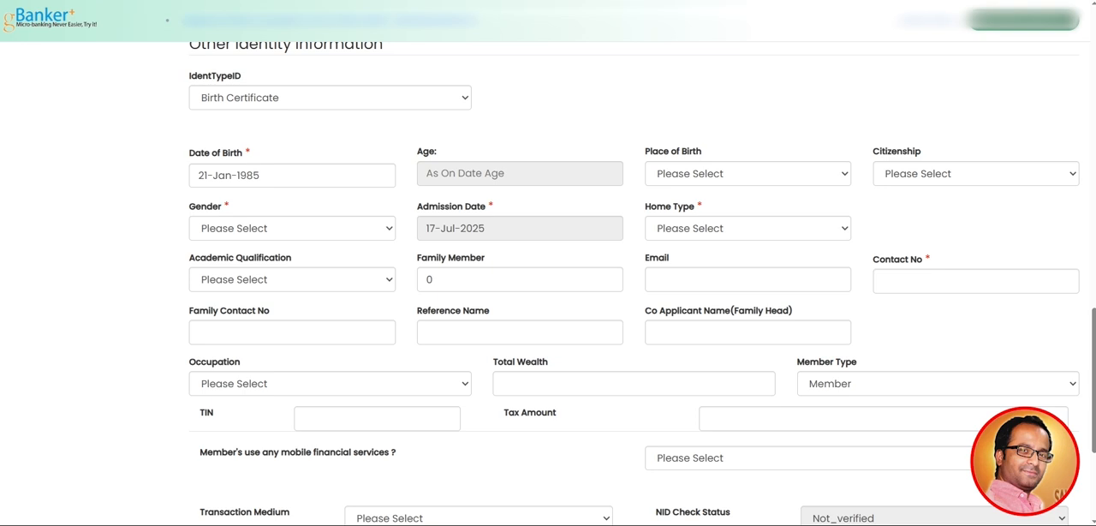
Go back into the filled Date of Birth field and leave it to have the age calculated
{"action": "left_click", "coordinate": [259, 176]}
{"action": "key", "text": "Tab"}
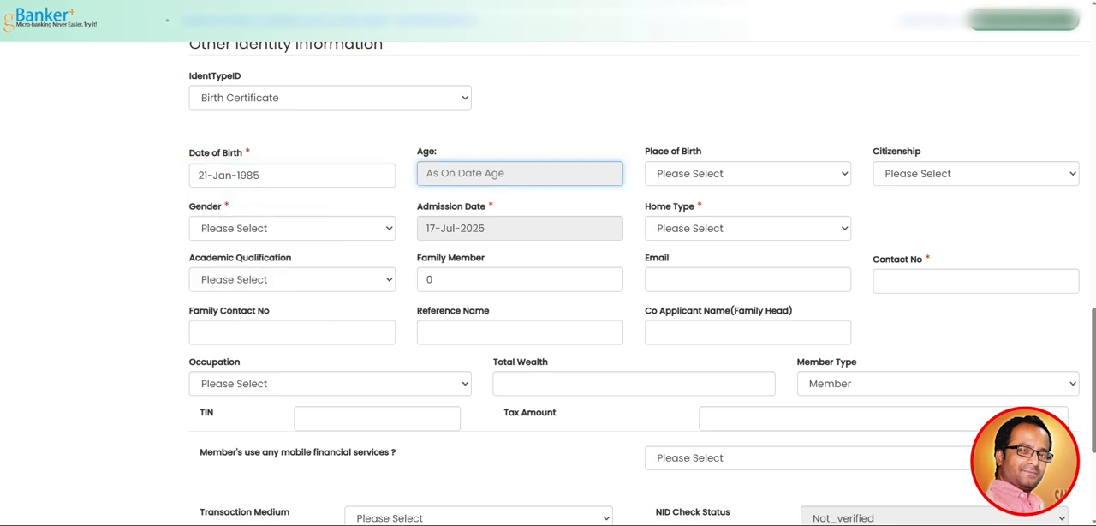
{"action": "left_click", "coordinate": [260, 188]}
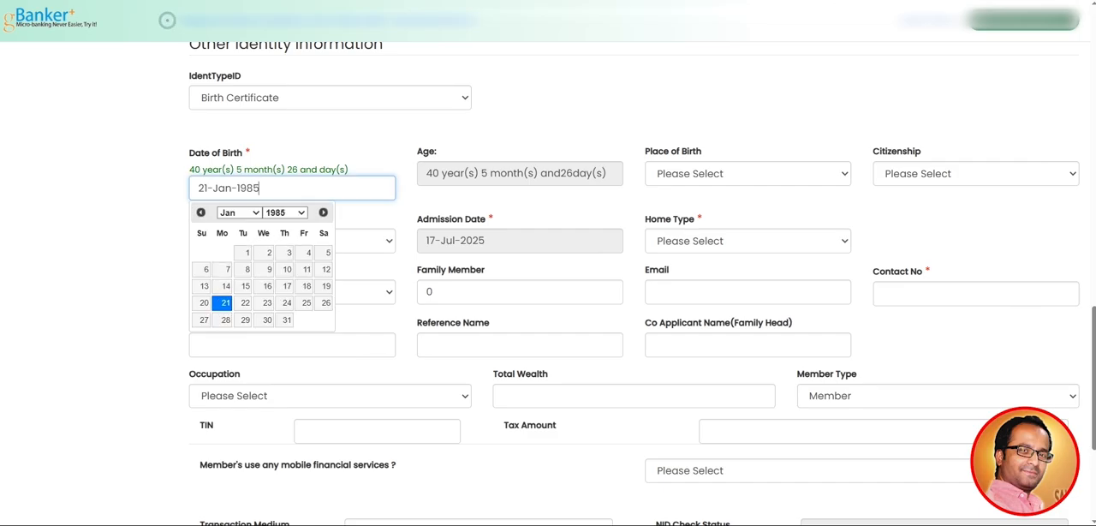
{"action": "key", "text": "Tab"}
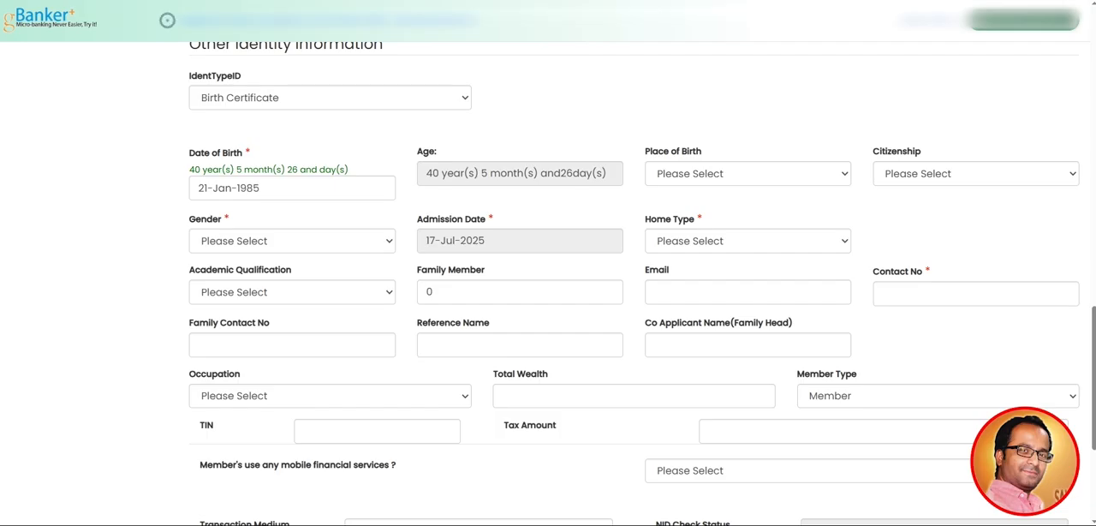
Set the Place of Birth to 326 Dhaka and the Citizenship to By Birth
{"action": "left_click", "coordinate": [747, 173]}
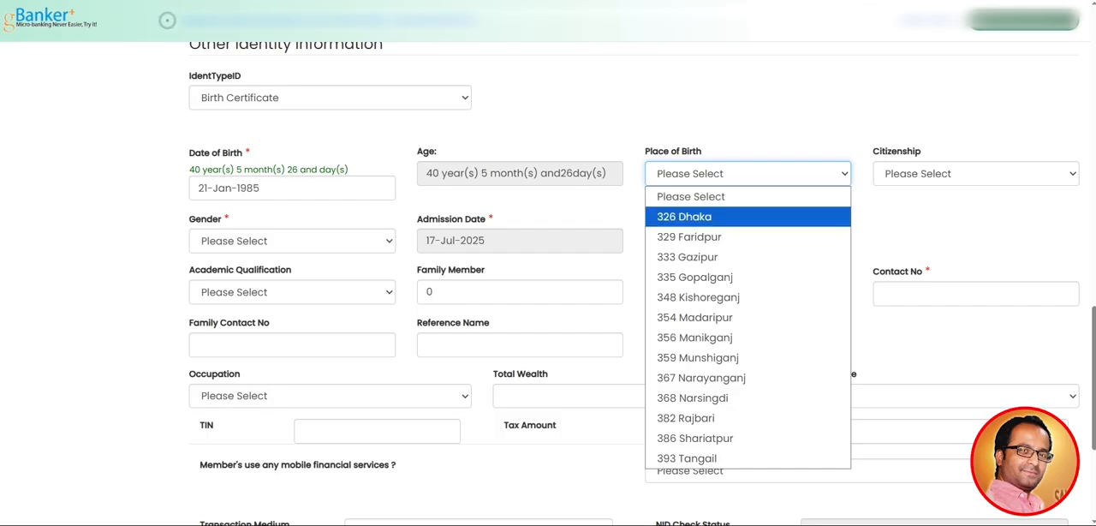
{"action": "left_click", "coordinate": [684, 217]}
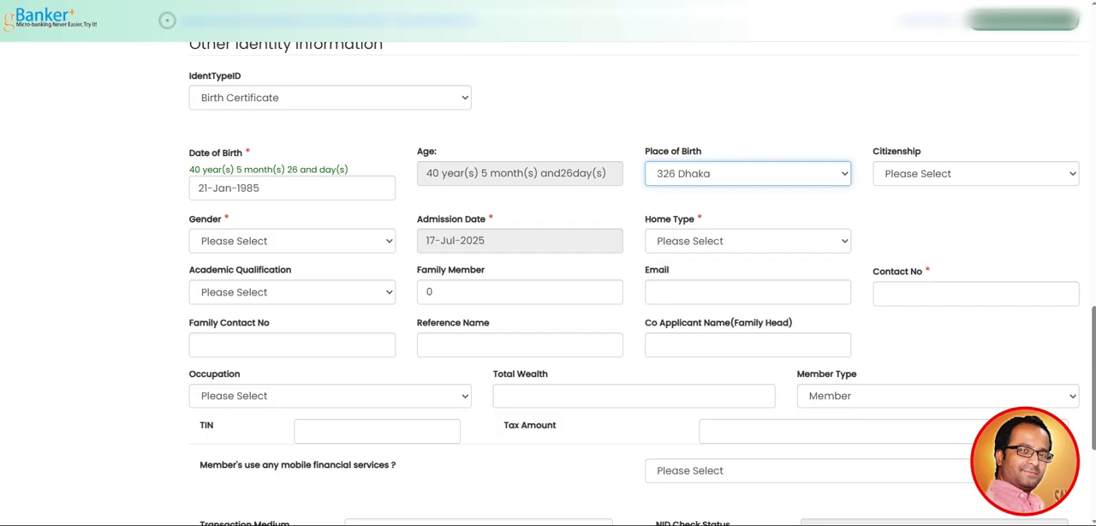
{"action": "left_click", "coordinate": [976, 173]}
{"action": "left_click", "coordinate": [907, 216]}
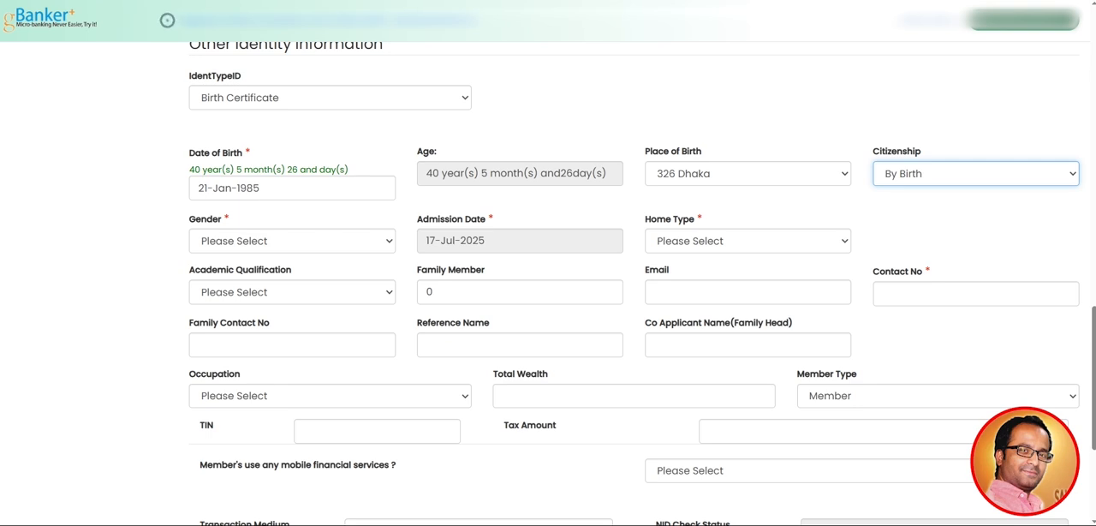
{"action": "double_click", "coordinate": [897, 151]}
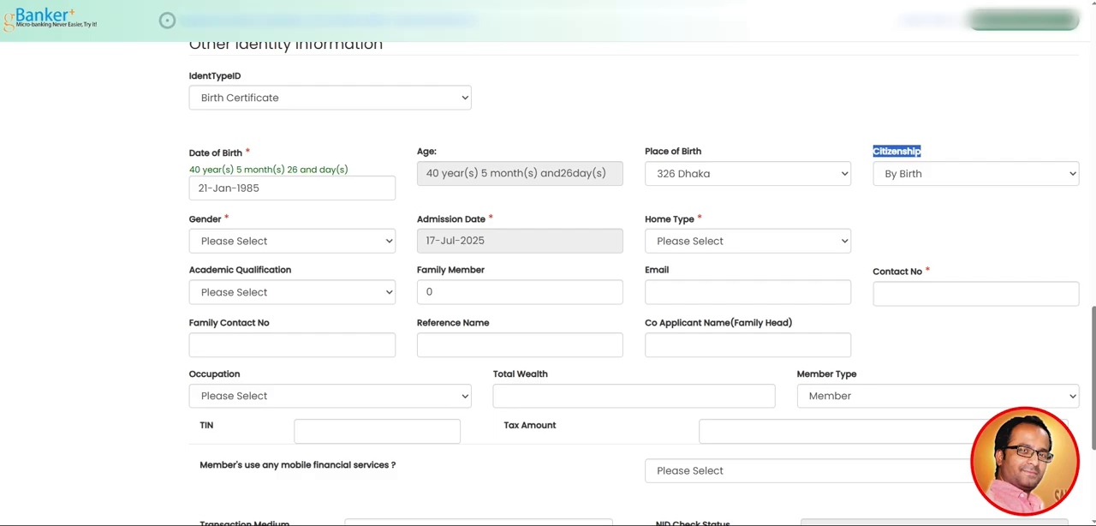
{"action": "left_click", "coordinate": [897, 188]}
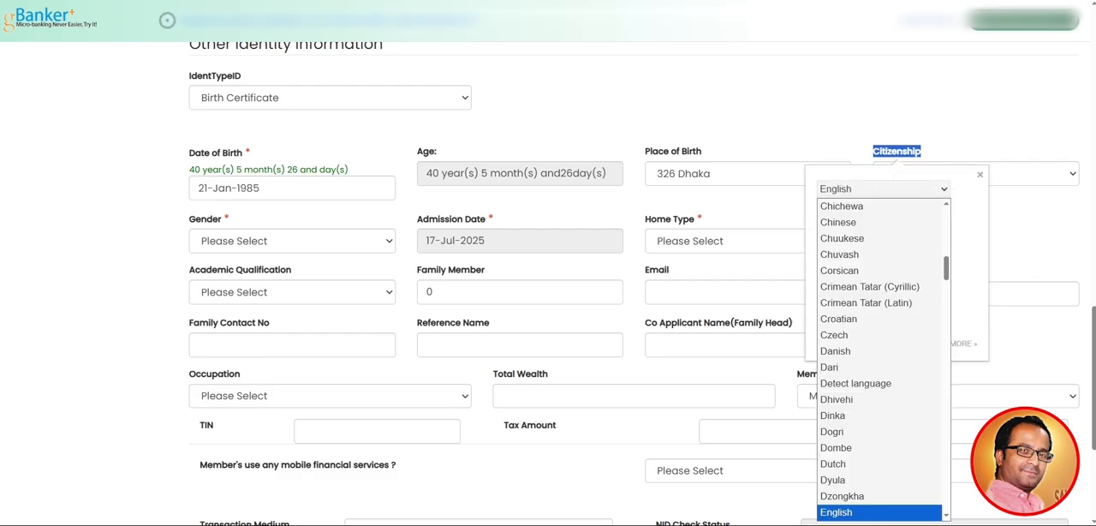
{"action": "left_click", "coordinate": [844, 120]}
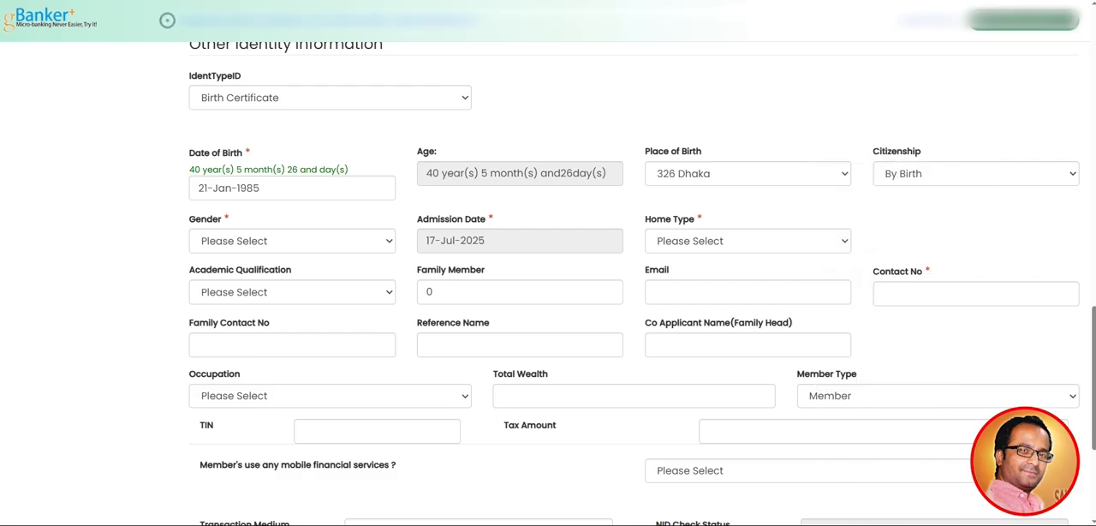
Set the applicant's Gender to Male
{"action": "scroll", "coordinate": [634, 282], "scroll_direction": "down", "scroll_amount": 1}
{"action": "left_click", "coordinate": [292, 183]}
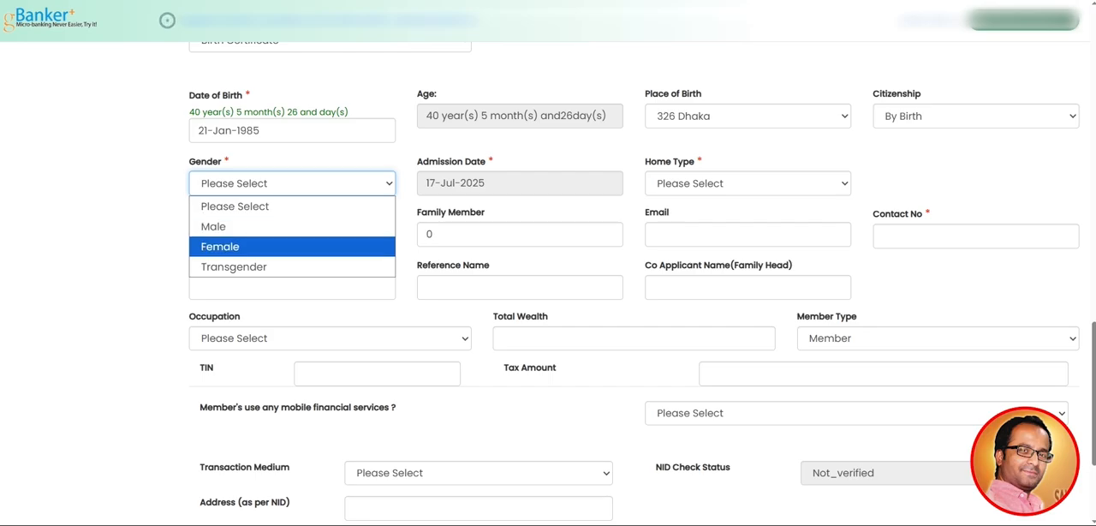
{"action": "left_click", "coordinate": [213, 227]}
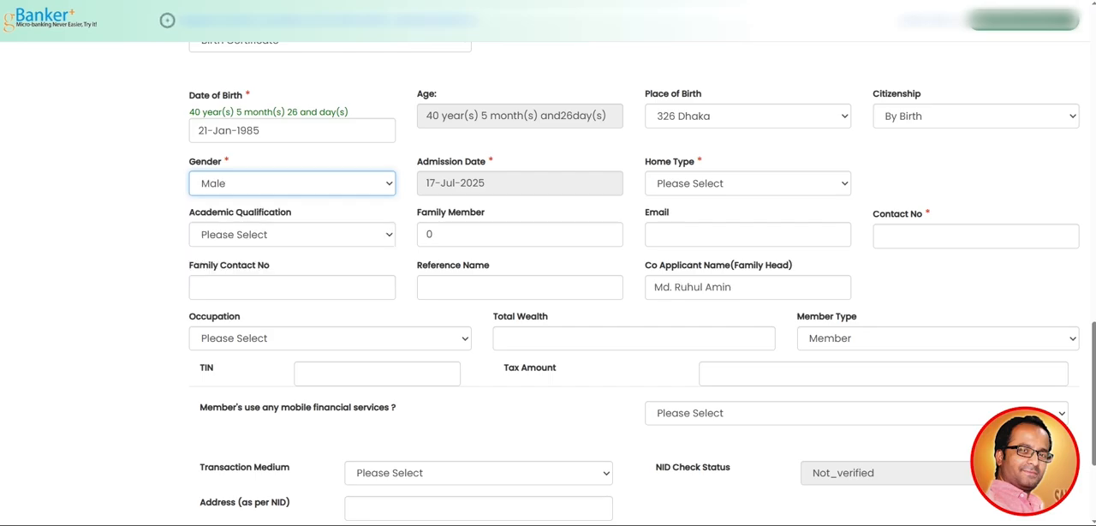
Set the applicant's Home Type to Building
{"action": "scroll", "coordinate": [214, 227], "scroll_direction": "up", "scroll_amount": 1}
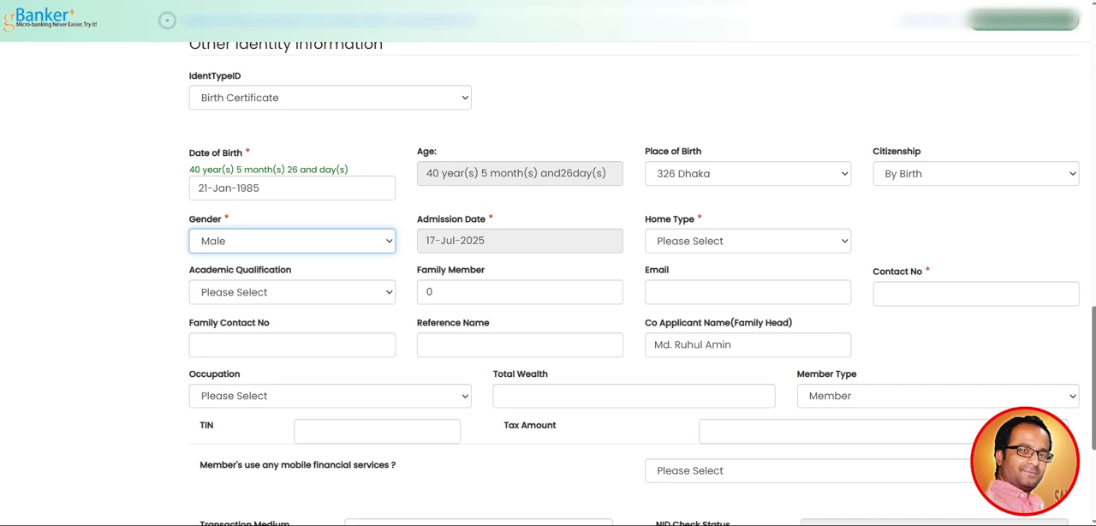
{"action": "left_click", "coordinate": [748, 240]}
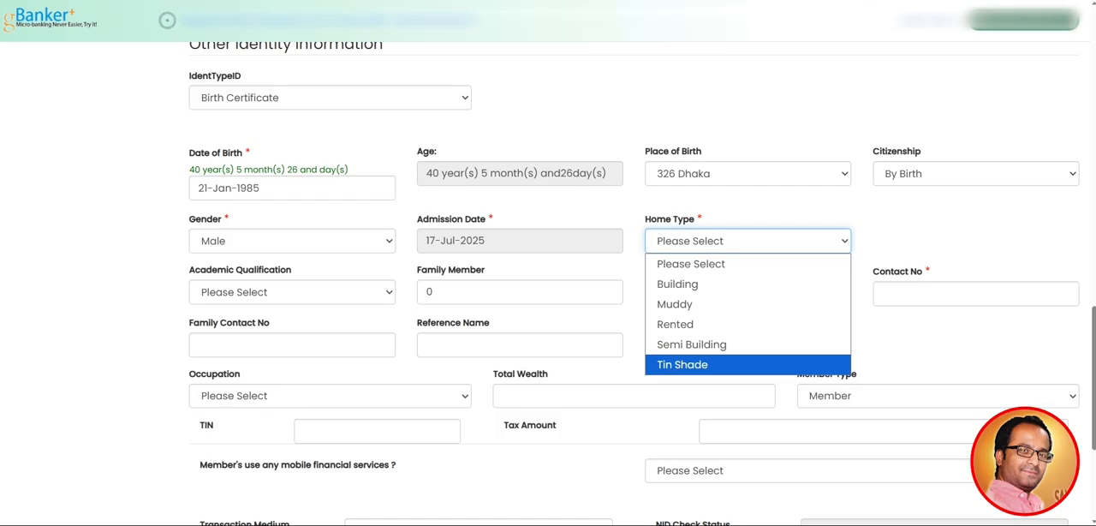
{"action": "key", "text": "Up"}
{"action": "key", "text": "Up"}
{"action": "key", "text": "Up"}
{"action": "key", "text": "Up"}
{"action": "key", "text": "Return"}
Go through the Academic Qualification levels and select Graduate
{"action": "scroll", "coordinate": [548, 282], "scroll_direction": "down", "scroll_amount": 1}
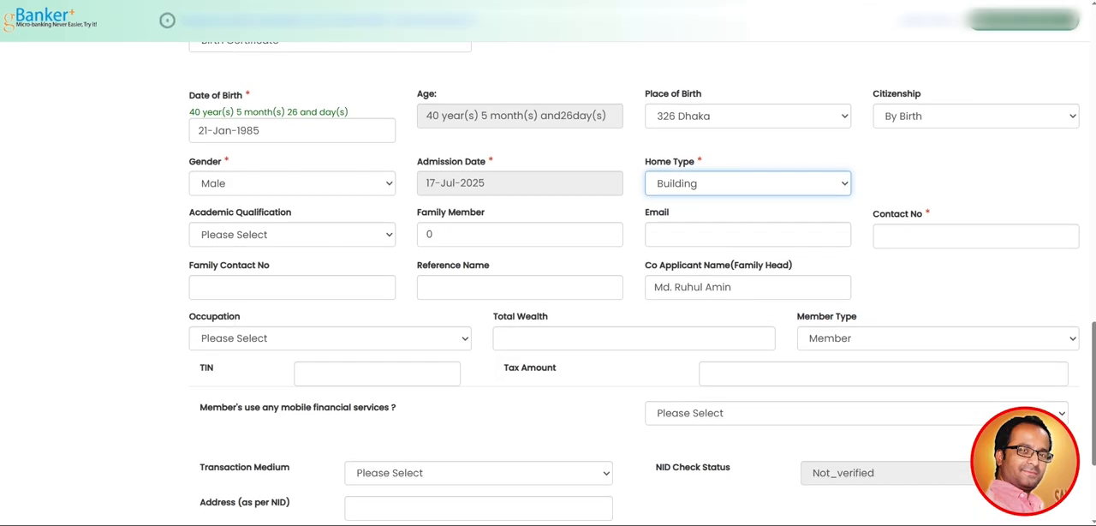
{"action": "left_click", "coordinate": [292, 235]}
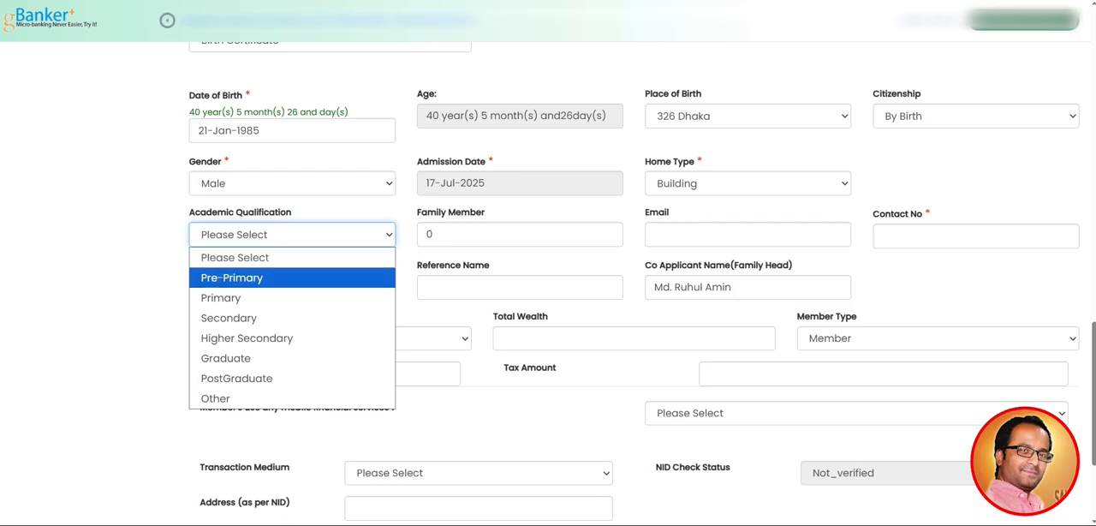
{"action": "key", "text": "Down"}
{"action": "key", "text": "Down"}
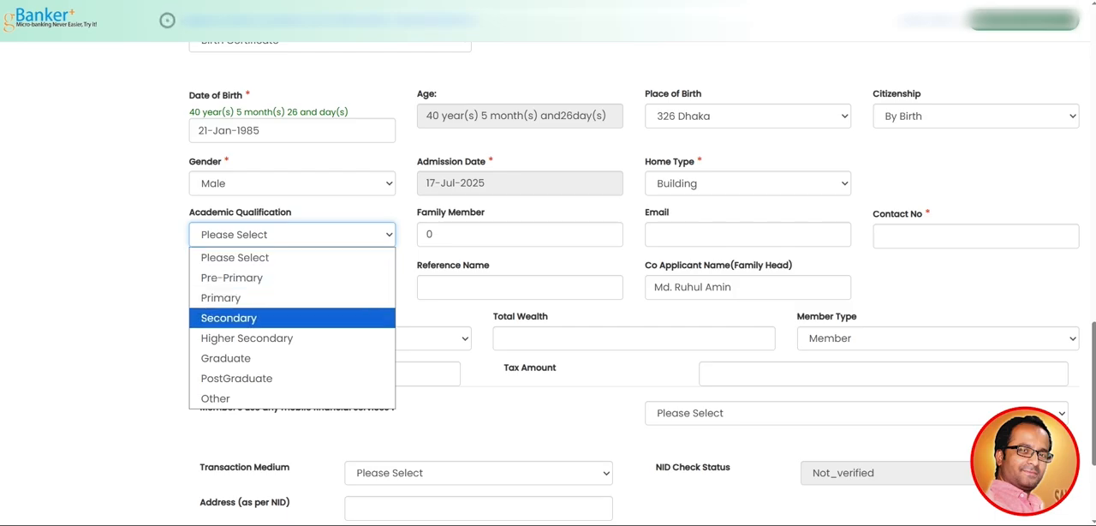
{"action": "key", "text": "Down"}
{"action": "key", "text": "Down"}
{"action": "key", "text": "Down"}
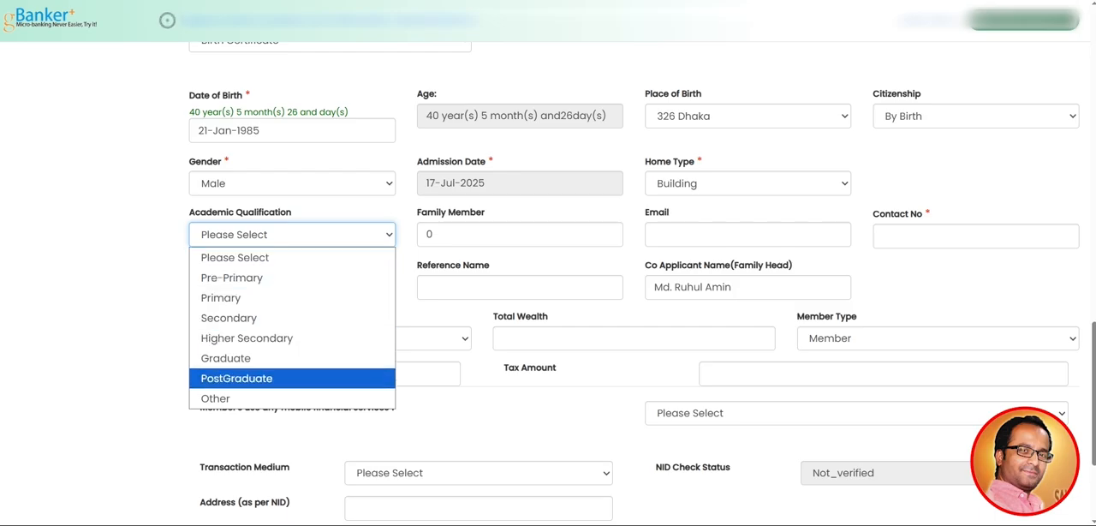
{"action": "key", "text": "Down"}
{"action": "key", "text": "Up"}
{"action": "key", "text": "Up"}
{"action": "key", "text": "Up"}
{"action": "key", "text": "Up"}
{"action": "key", "text": "Up"}
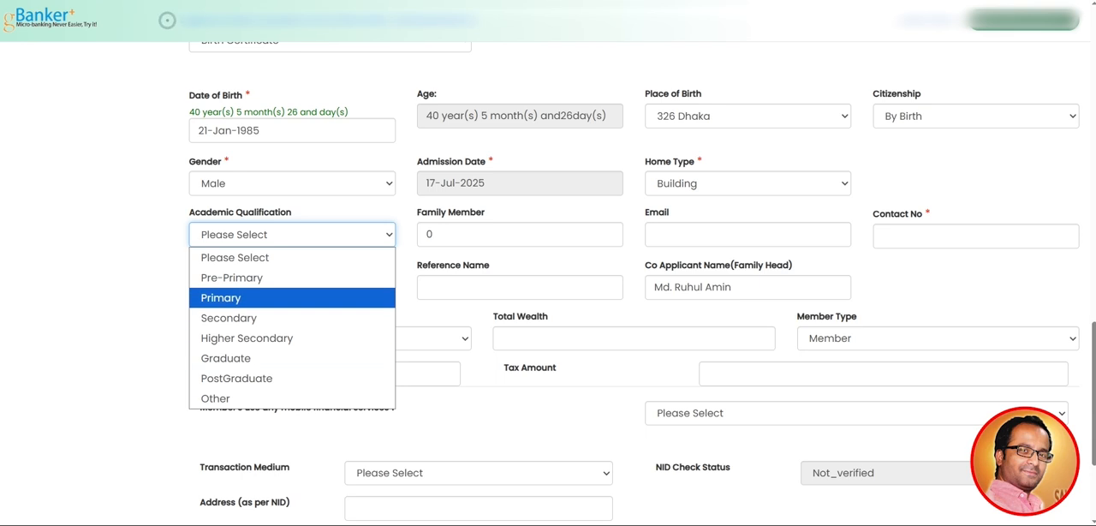
{"action": "key", "text": "Down"}
{"action": "key", "text": "Down"}
{"action": "key", "text": "Down"}
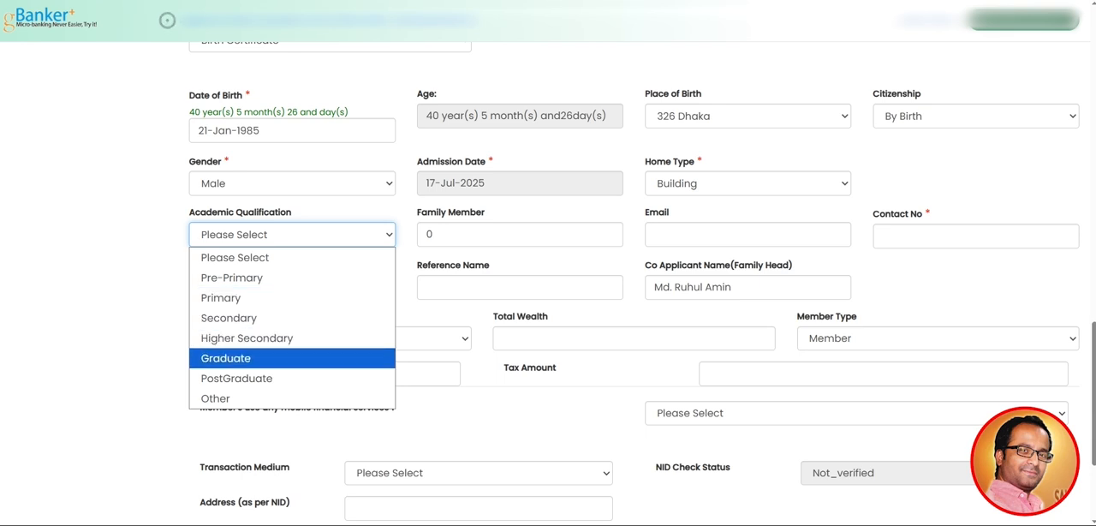
{"action": "key", "text": "Return"}
Change the Academic Qualification to Primary
{"action": "key", "text": "alt+Down"}
{"action": "key", "text": "Up"}
{"action": "key", "text": "Up"}
{"action": "key", "text": "Up"}
{"action": "key", "text": "Up"}
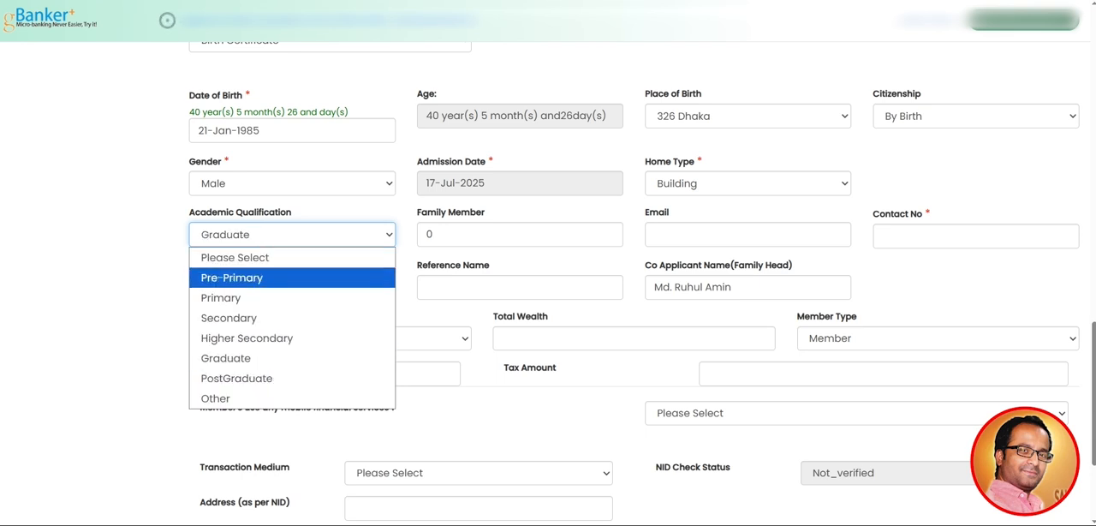
{"action": "key", "text": "Down"}
{"action": "key", "text": "Return"}
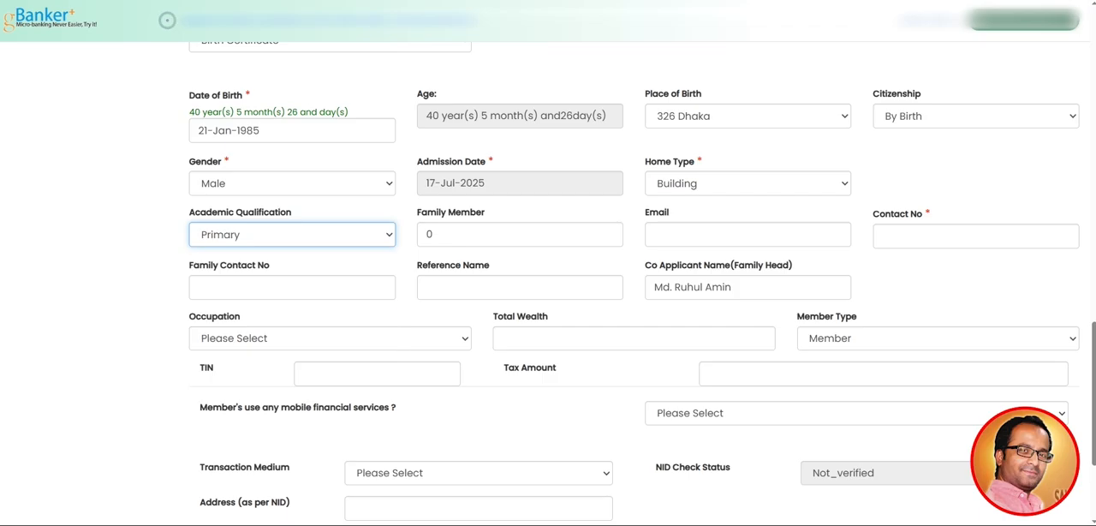
Set the applicant's Academic Qualification to Graduate
{"action": "key", "text": "alt+Down"}
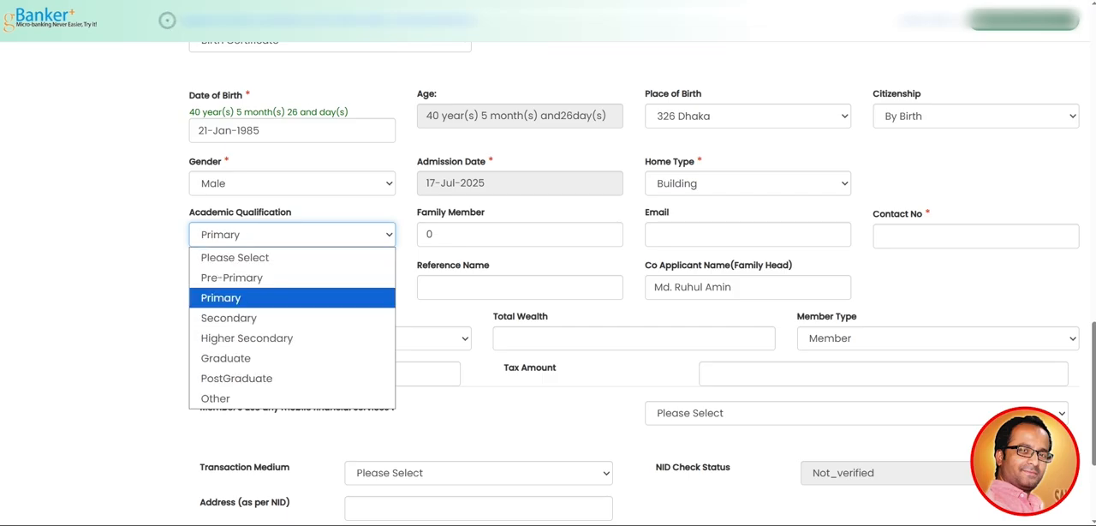
{"action": "key", "text": "Down"}
{"action": "key", "text": "Down"}
{"action": "key", "text": "Down"}
{"action": "key", "text": "Return"}
{"action": "key", "text": "Tab"}
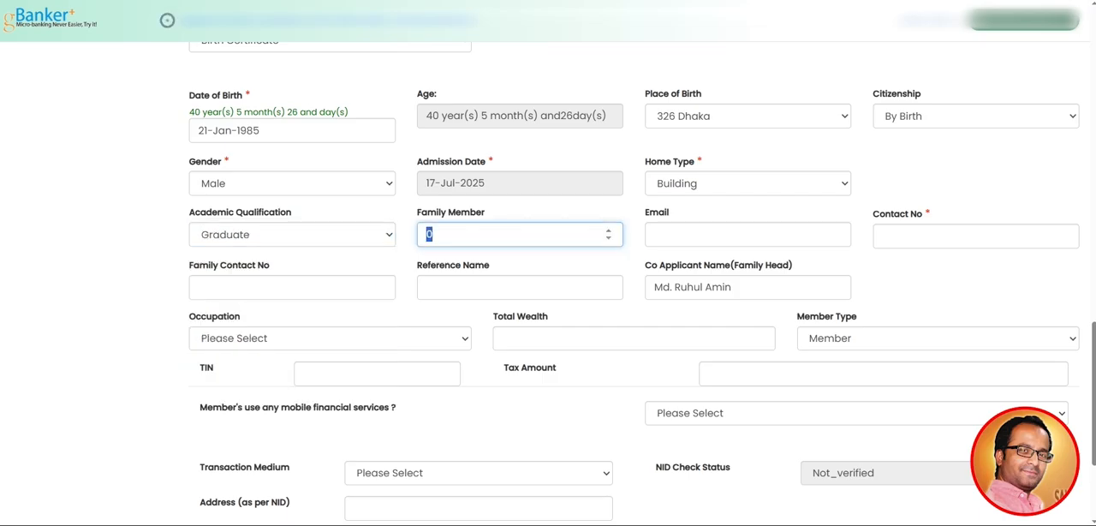
Set the Family Member count to 5
{"action": "scroll", "coordinate": [634, 283], "scroll_direction": "up", "scroll_amount": 1}
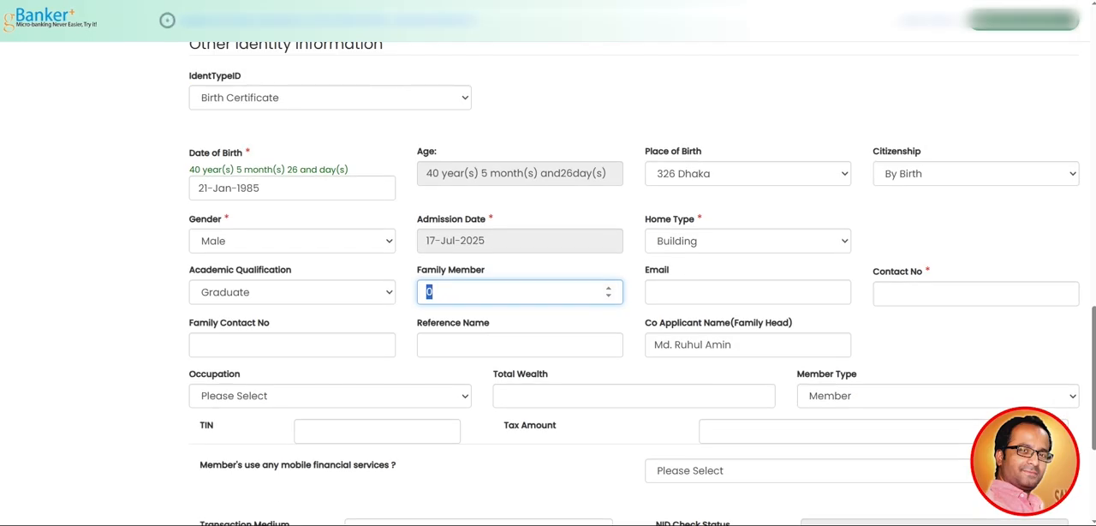
{"action": "left_click_drag", "start_coordinate": [417, 269], "coordinate": [487, 270]}
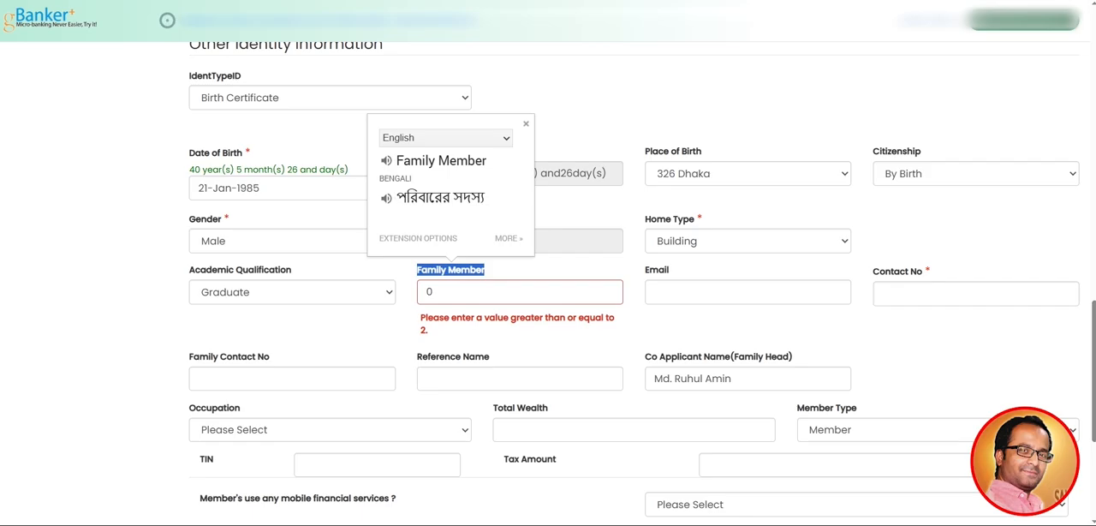
{"action": "left_click", "coordinate": [514, 270]}
{"action": "double_click", "coordinate": [431, 292]}
{"action": "type", "text": "5"}
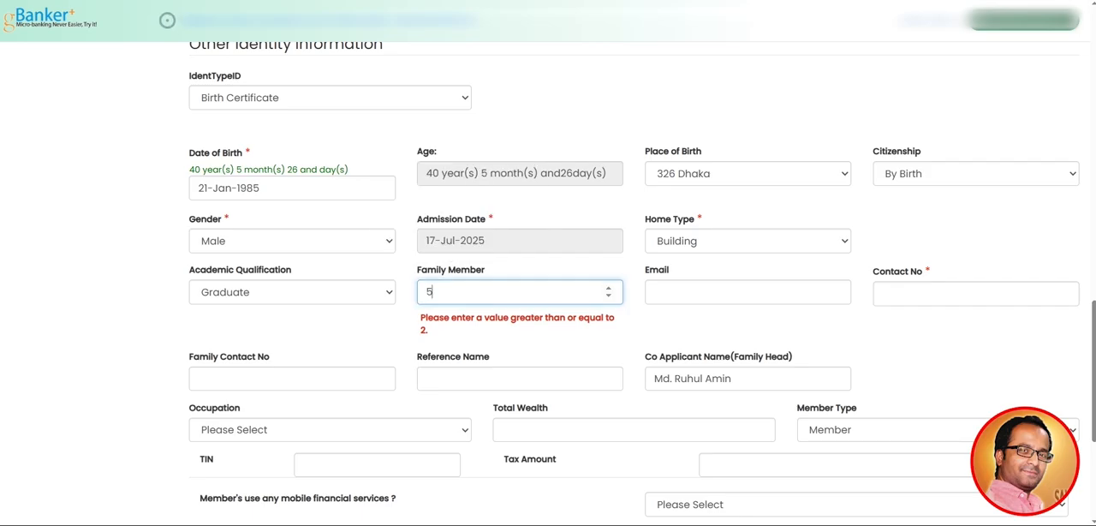
{"action": "key", "text": "Tab"}
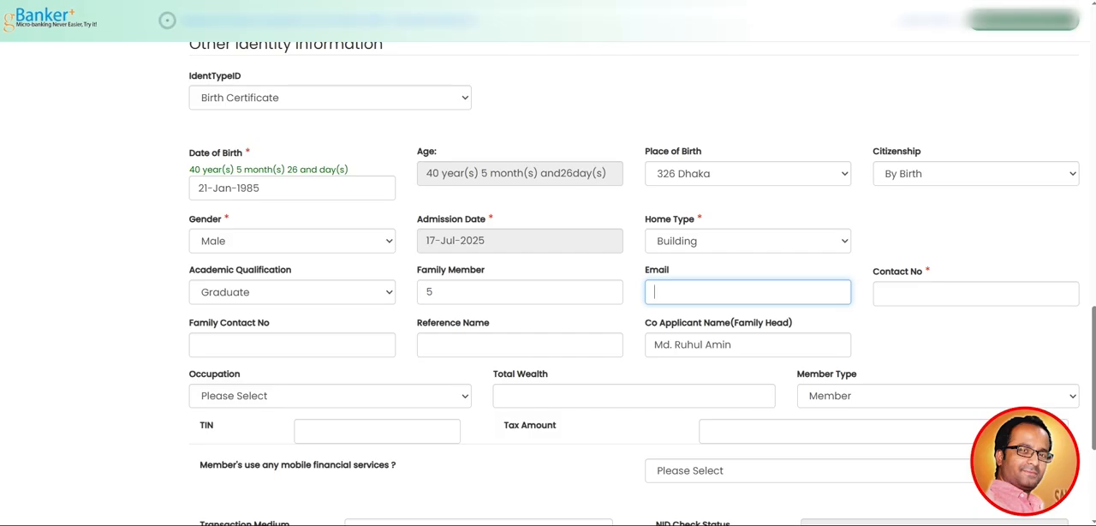
Leave the Email field empty and enter the applicant's mobile number as Contact No
{"action": "key", "text": "Tab"}
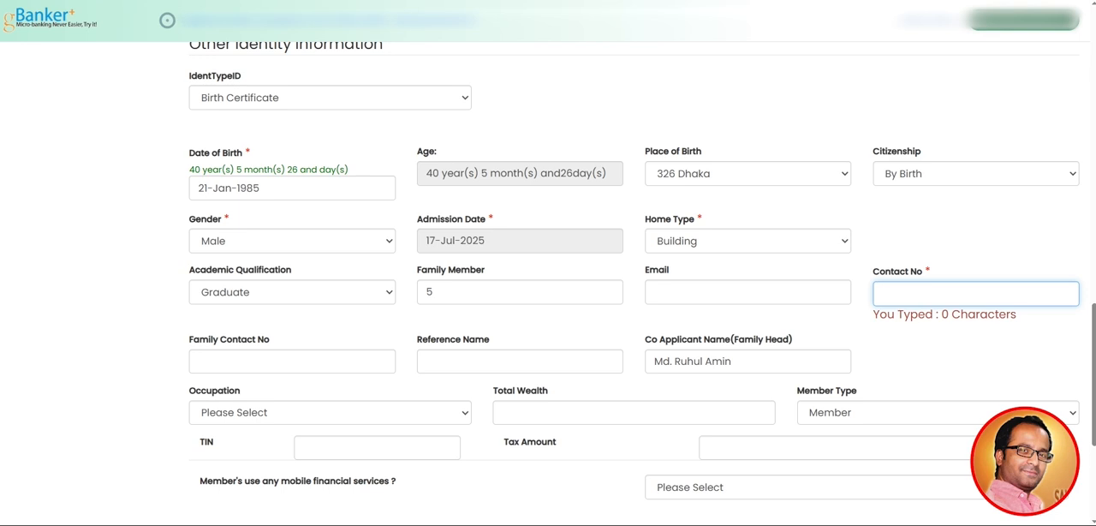
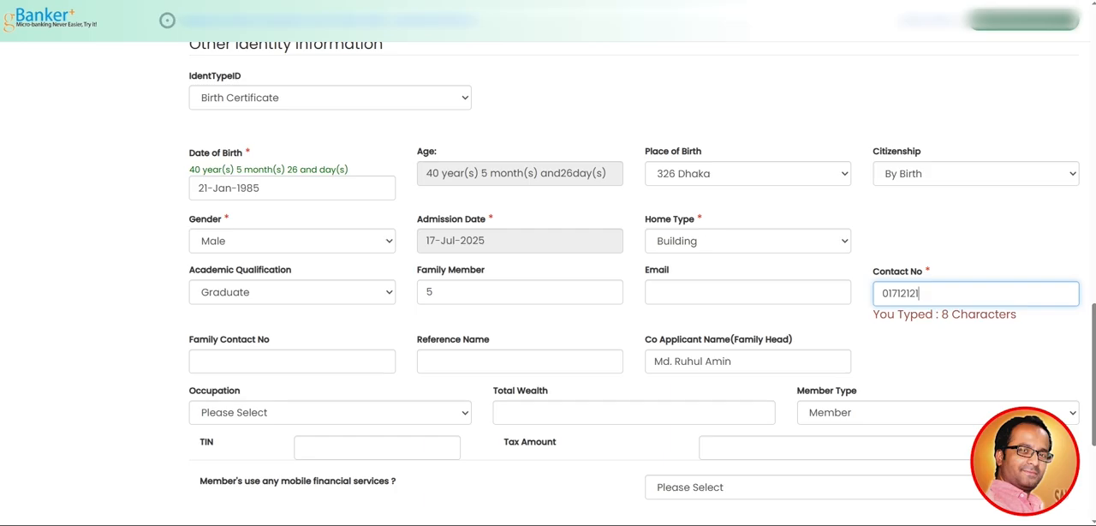
{"action": "key", "text": "Tab"}
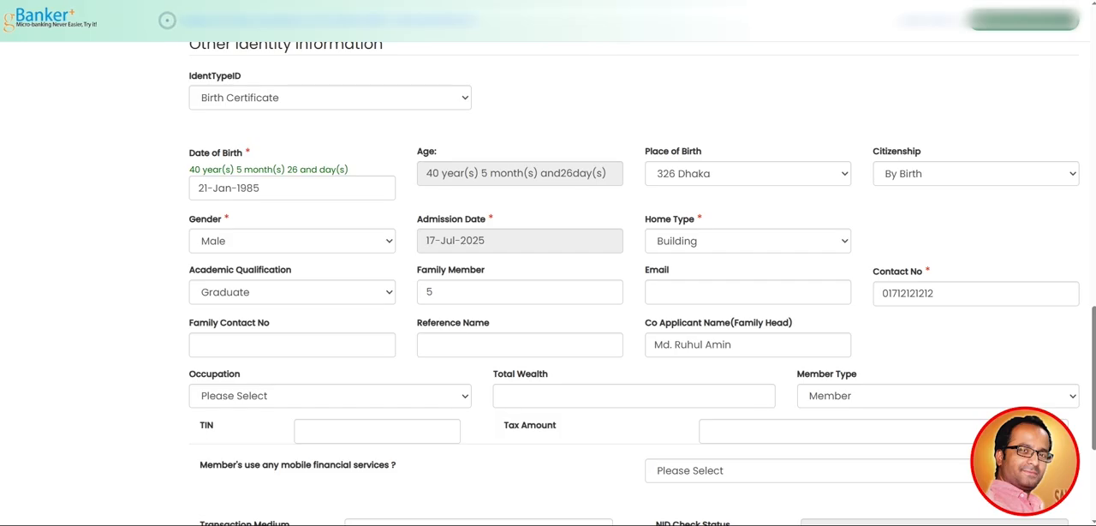
Enter the family's phone number as Family Contact No
{"action": "left_click_drag", "start_coordinate": [189, 323], "coordinate": [270, 323]}
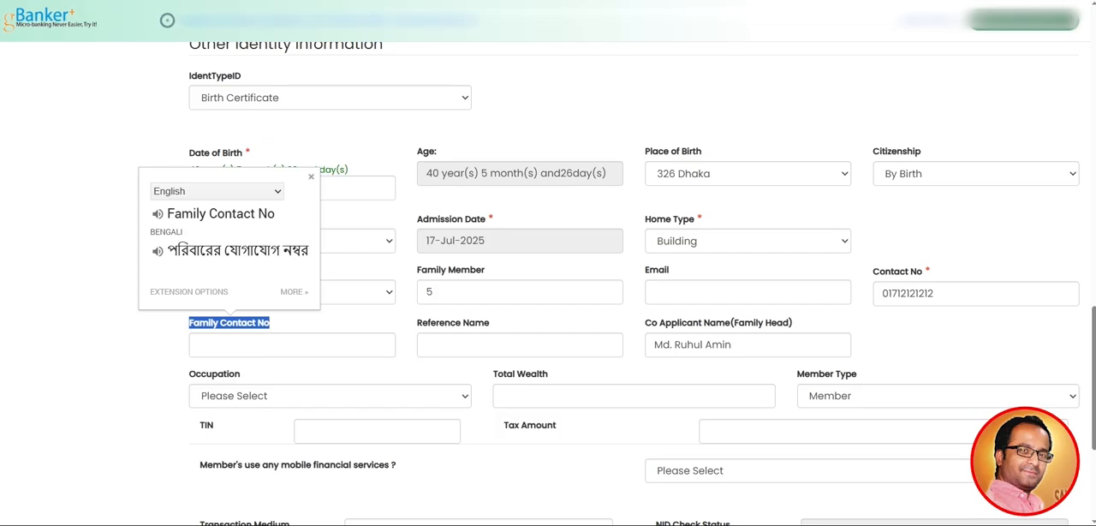
{"action": "left_click", "coordinate": [330, 324]}
{"action": "left_click", "coordinate": [292, 345]}
{"action": "scroll", "coordinate": [292, 345], "scroll_direction": "down", "scroll_amount": 2}
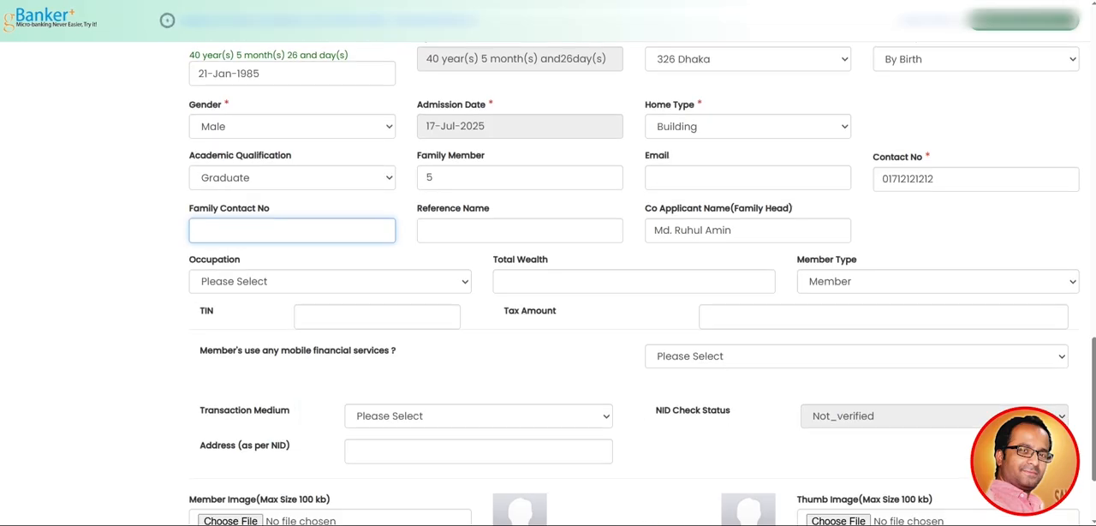
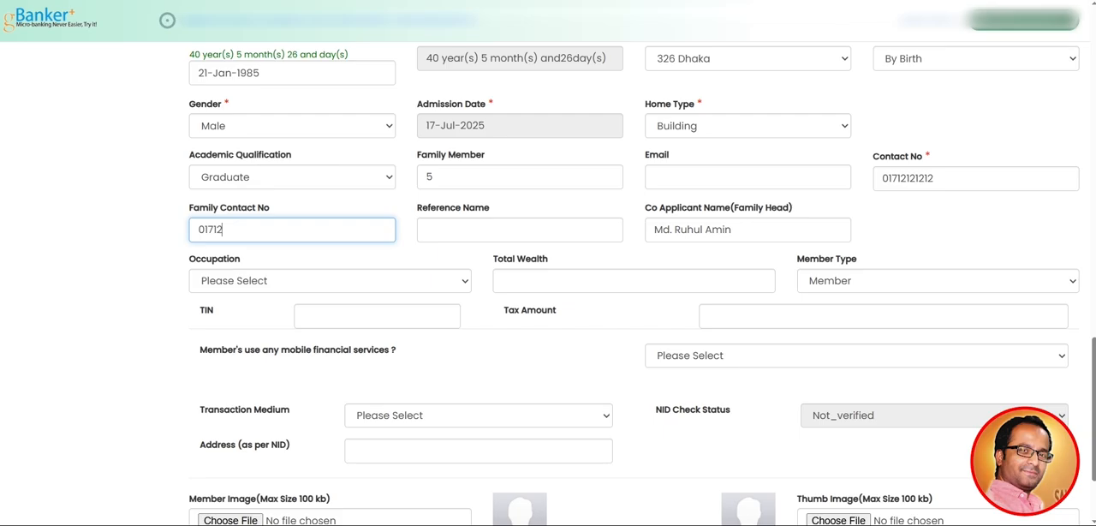
Enter the reference person's name in the Reference Name field
{"action": "left_click", "coordinate": [514, 229]}
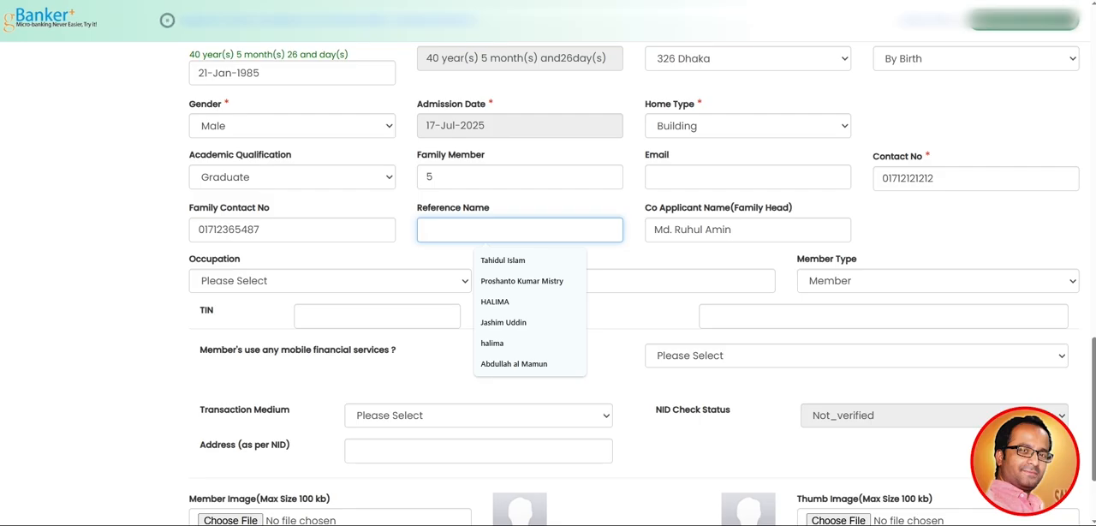
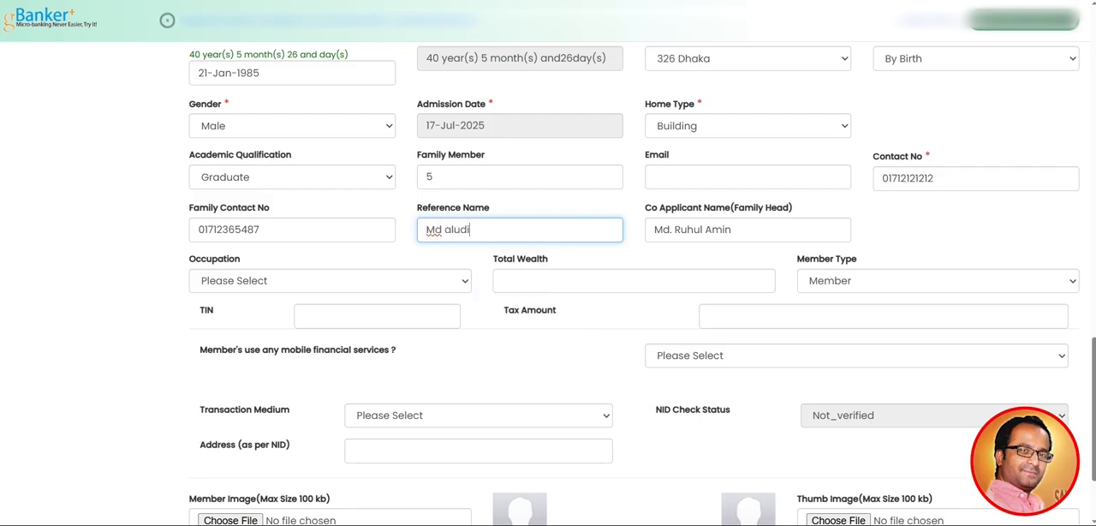
{"action": "key", "text": "Tab"}
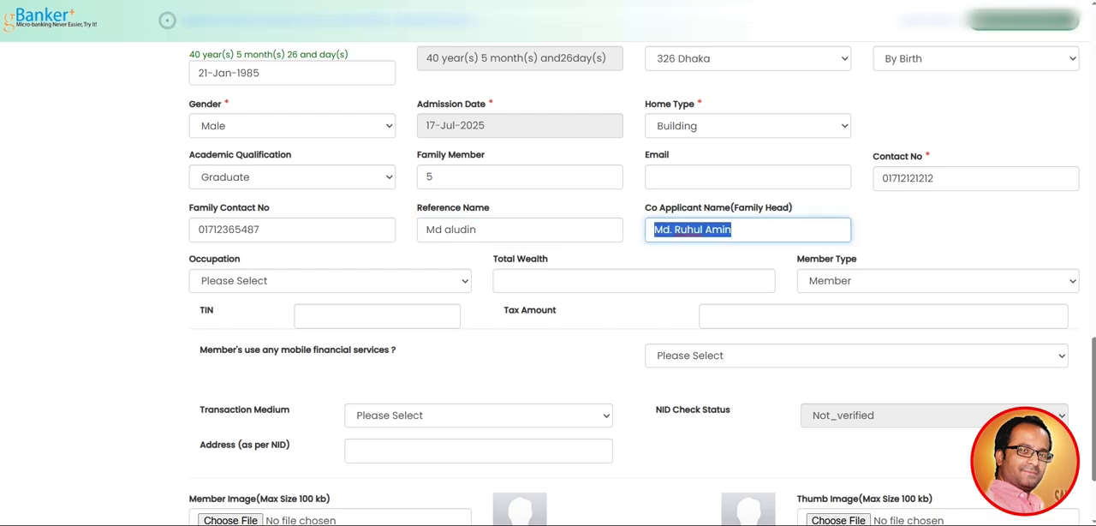
{"action": "left_click", "coordinate": [943, 231]}
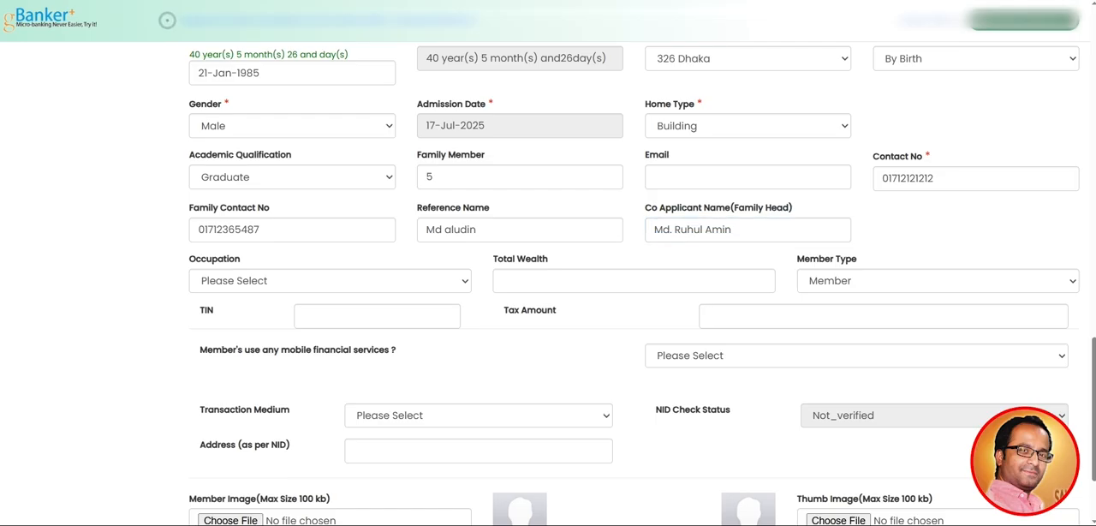
Translate the Co Applicant Name label and review the names, addresses and identity details entered so far in the form
{"action": "scroll", "coordinate": [634, 284], "scroll_direction": "up", "scroll_amount": 1}
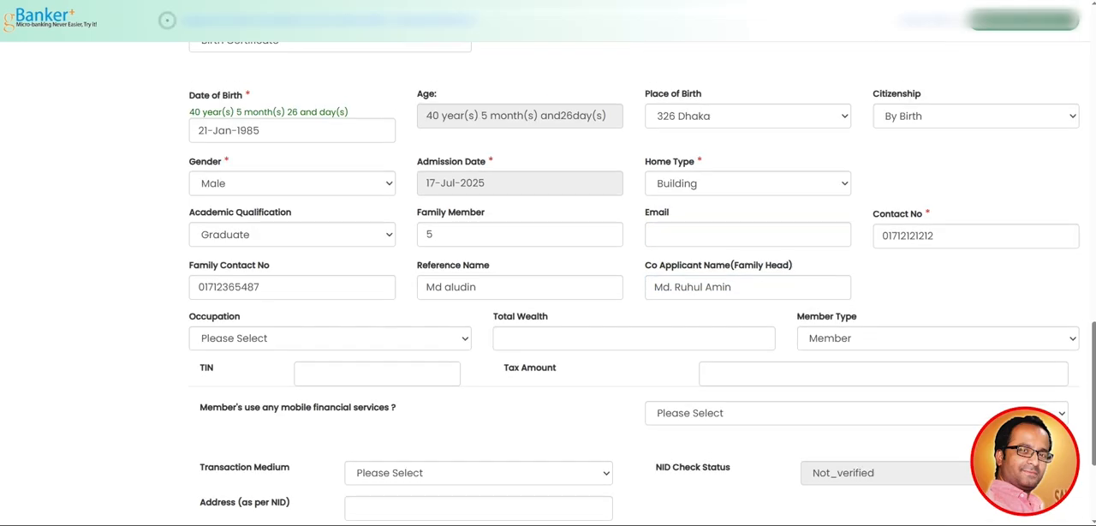
{"action": "left_click_drag", "start_coordinate": [645, 265], "coordinate": [731, 265]}
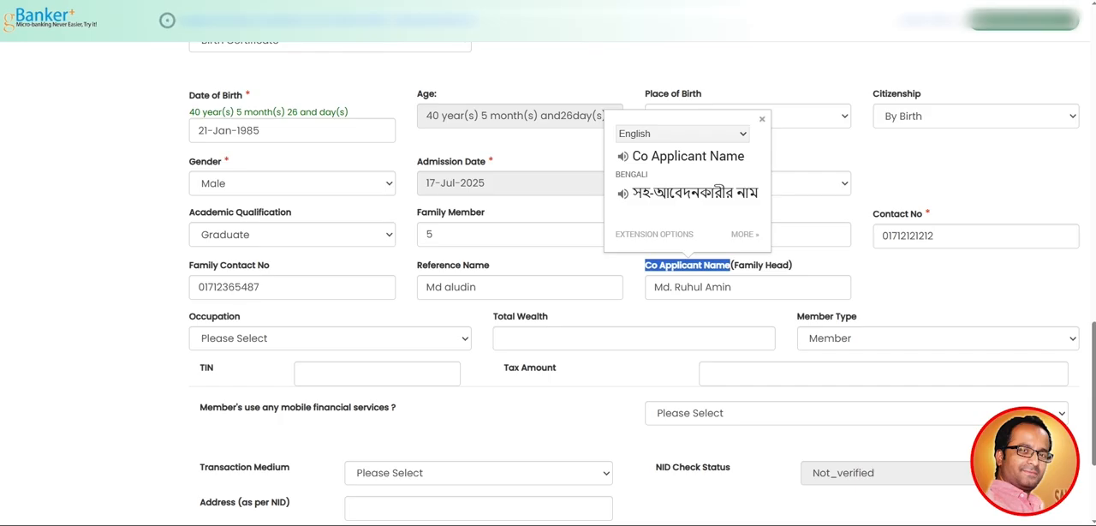
{"action": "left_click", "coordinate": [891, 284]}
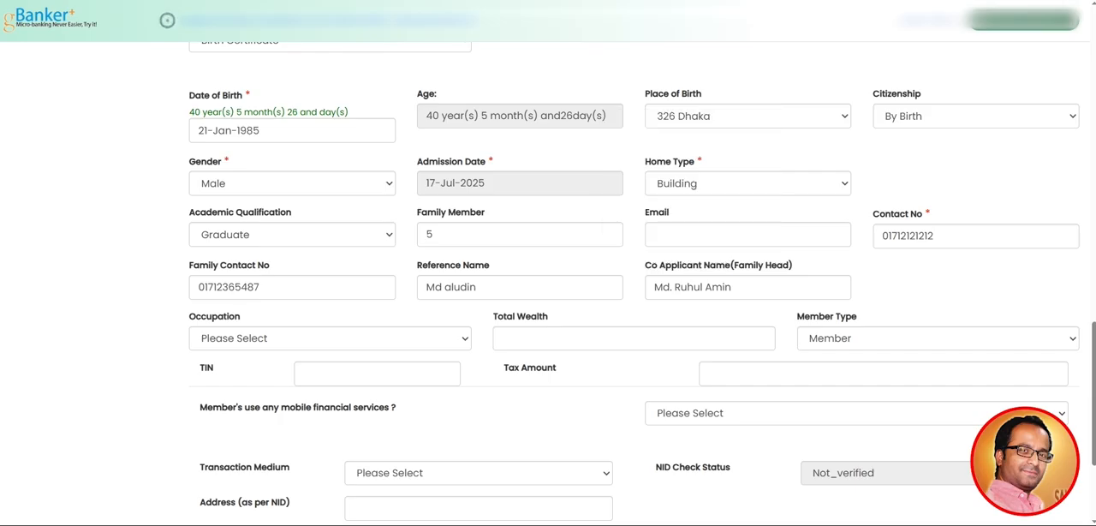
{"action": "scroll", "coordinate": [642, 283], "scroll_direction": "up", "scroll_amount": 2}
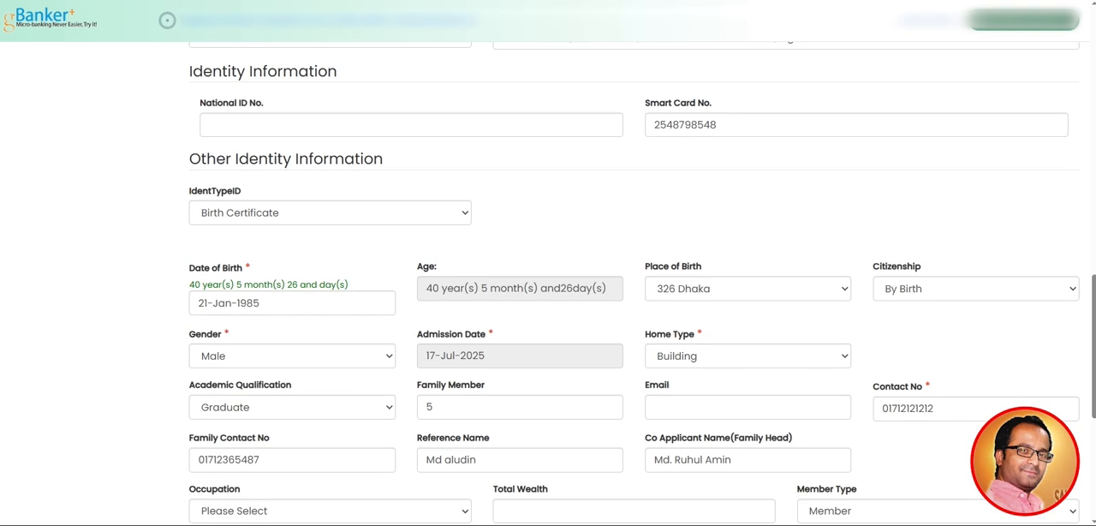
{"action": "scroll", "coordinate": [548, 283], "scroll_direction": "up", "scroll_amount": 5}
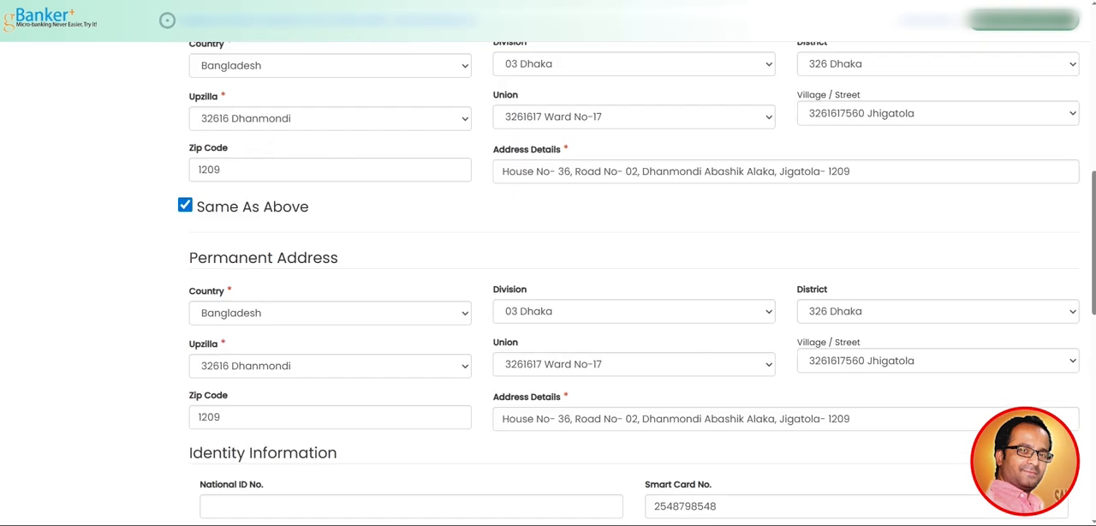
{"action": "scroll", "coordinate": [548, 282], "scroll_direction": "up", "scroll_amount": 2}
{"action": "scroll", "coordinate": [549, 283], "scroll_direction": "up", "scroll_amount": 2}
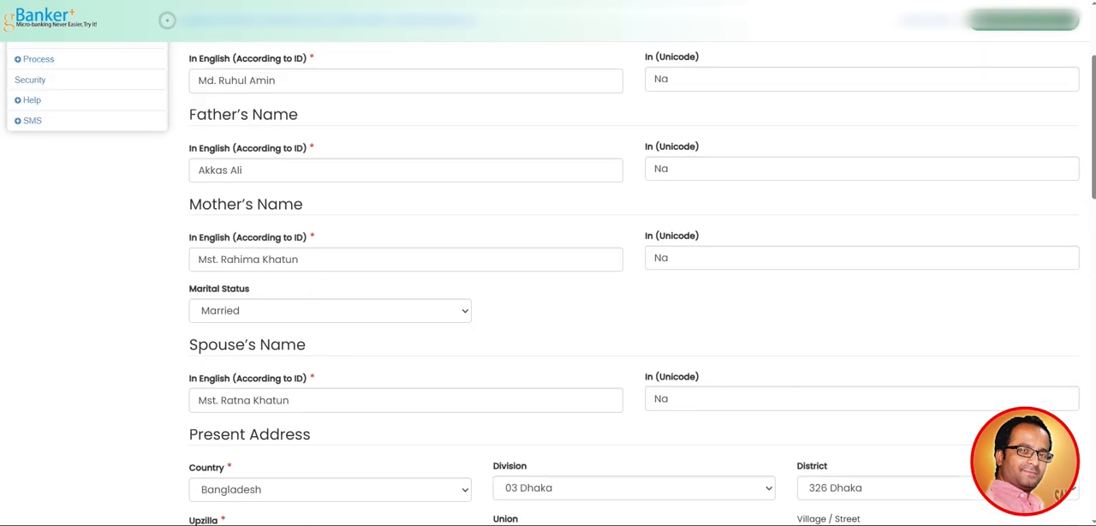
{"action": "scroll", "coordinate": [548, 282], "scroll_direction": "up", "scroll_amount": 1}
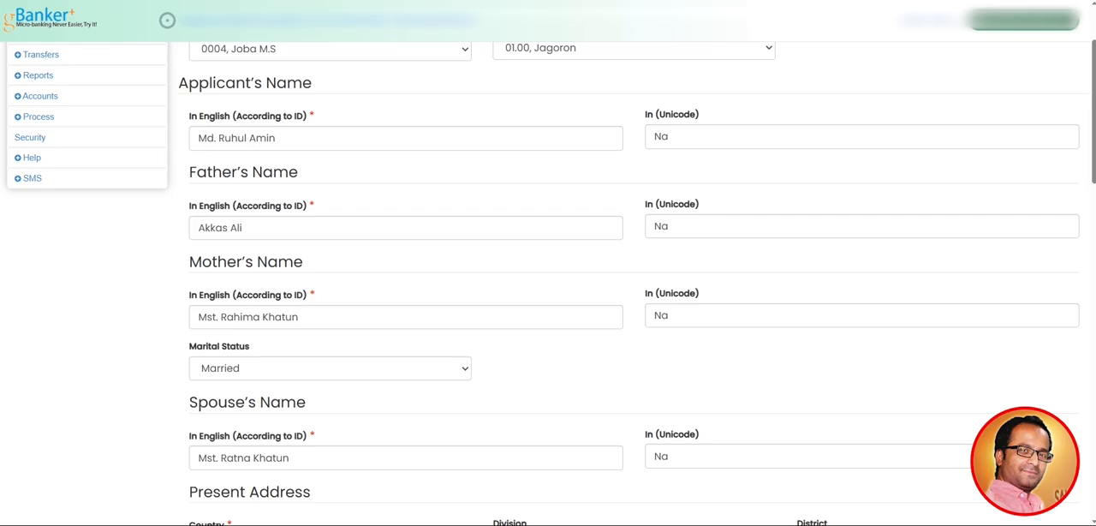
{"action": "scroll", "coordinate": [634, 283], "scroll_direction": "down", "scroll_amount": 5}
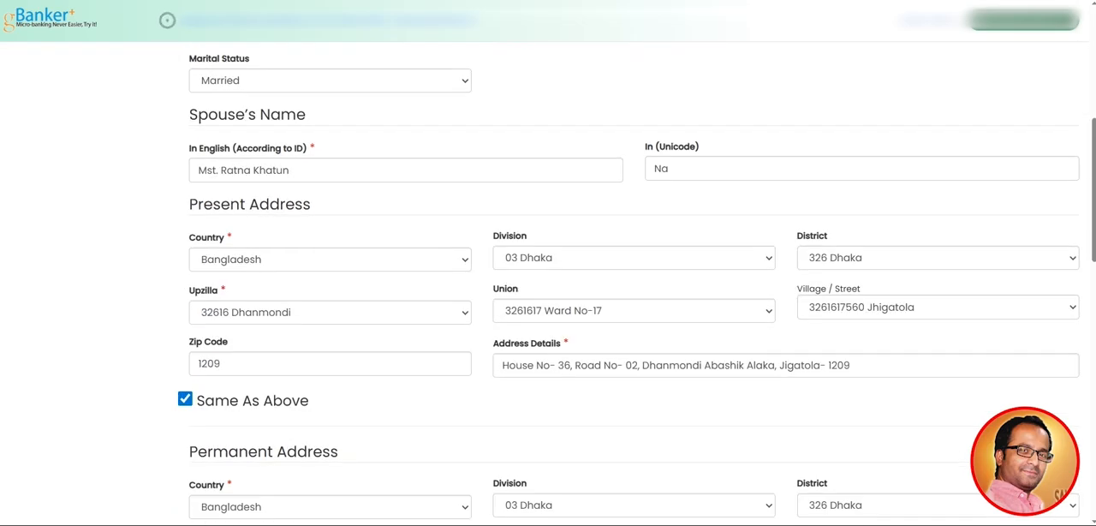
{"action": "scroll", "coordinate": [634, 282], "scroll_direction": "down", "scroll_amount": 5}
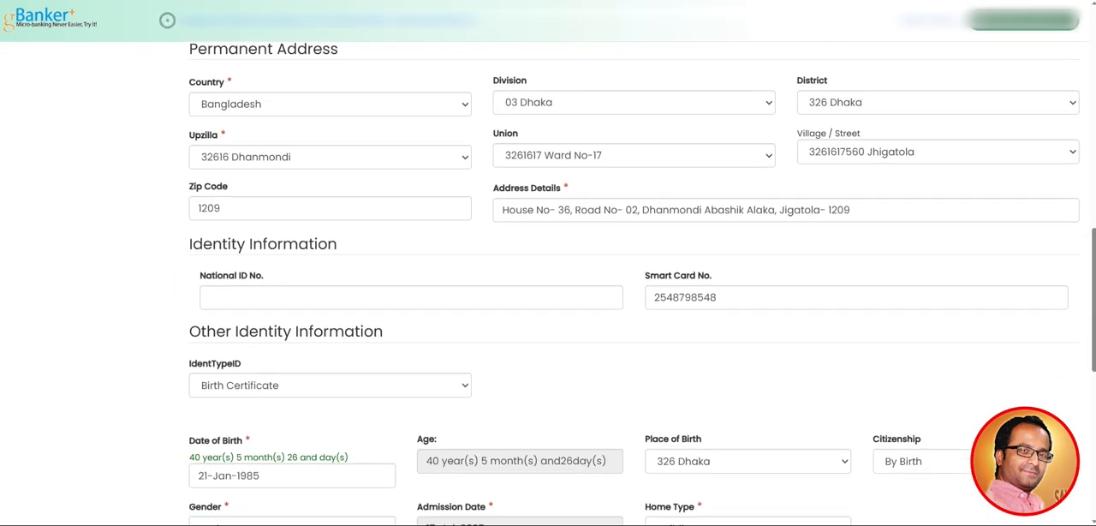
{"action": "scroll", "coordinate": [634, 283], "scroll_direction": "down", "scroll_amount": 4}
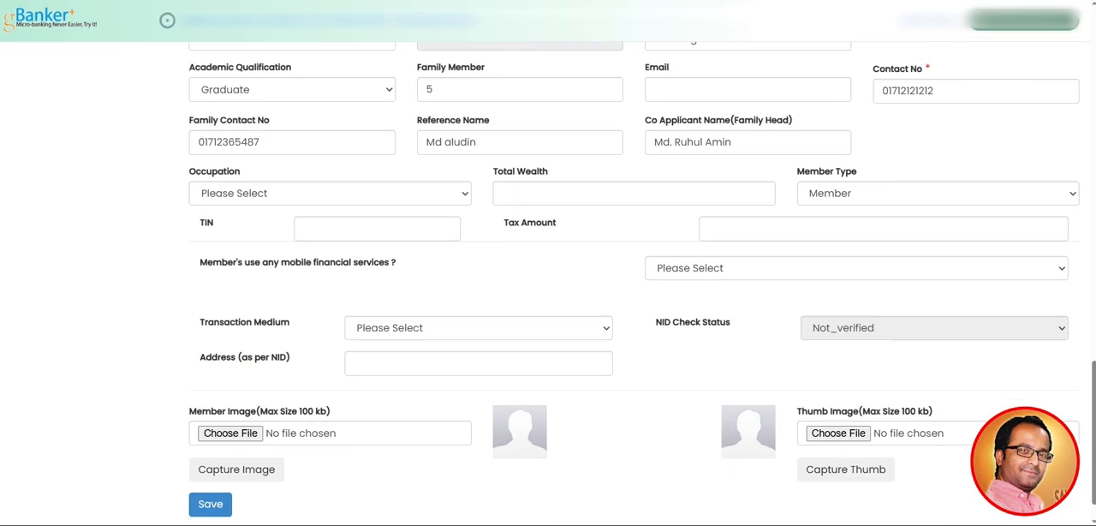
{"action": "scroll", "coordinate": [634, 283], "scroll_direction": "up", "scroll_amount": 2}
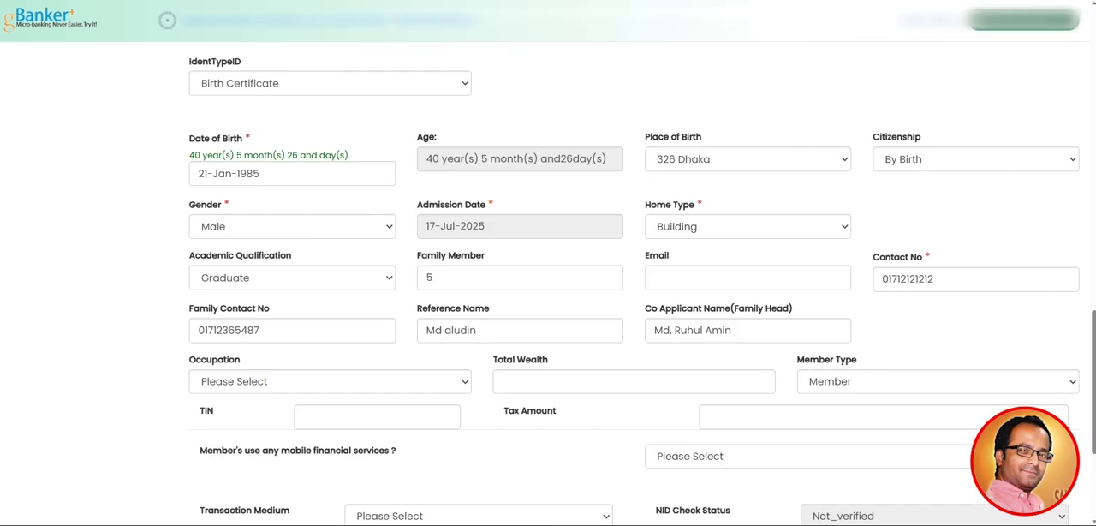
Replace the name in the Co Applicant Name (Family Head) field with the correct co-applicant's name
{"action": "triple_click", "coordinate": [693, 331]}
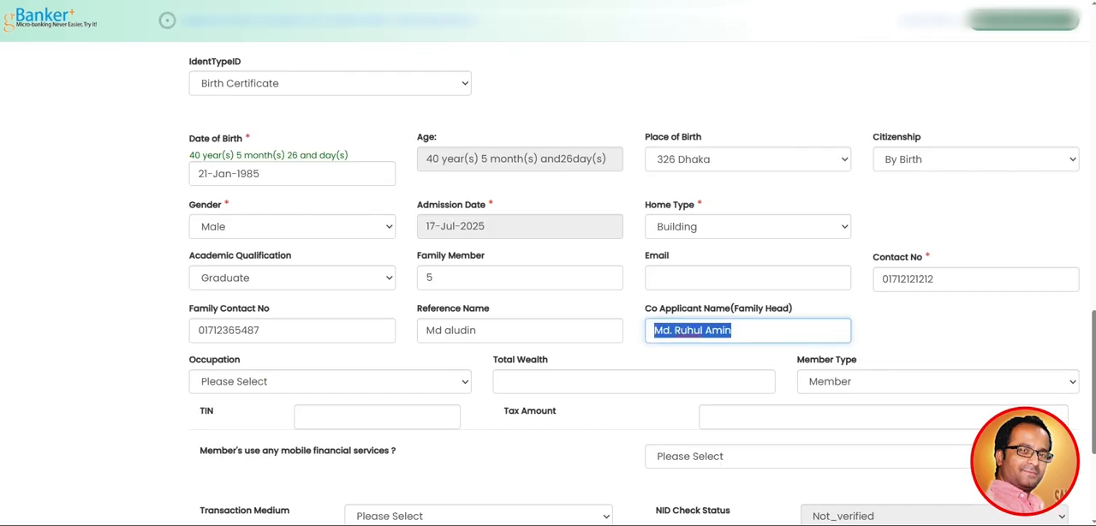
{"action": "key", "text": "Tab"}
{"action": "key", "text": "shift+Tab"}
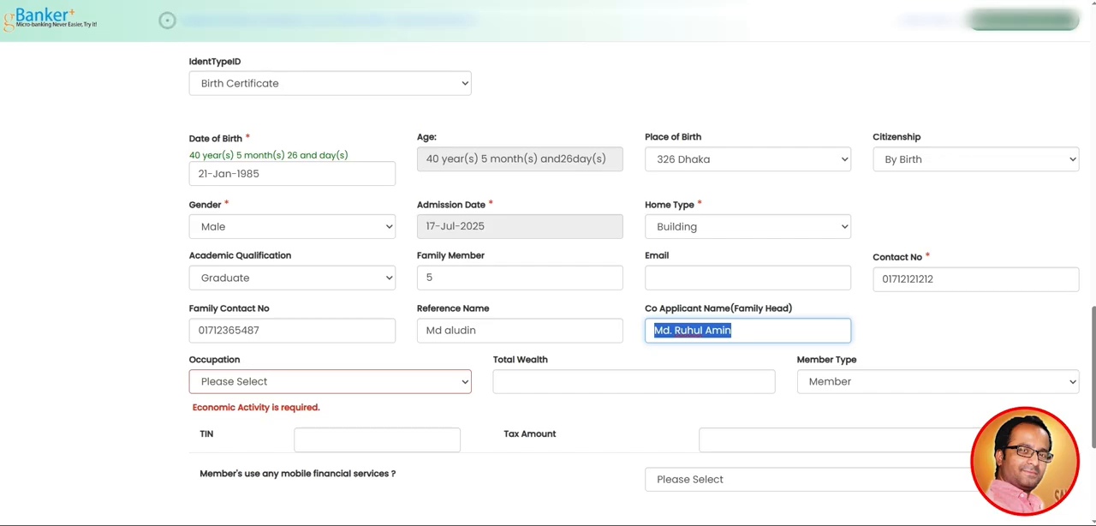
{"action": "left_click", "coordinate": [634, 382]}
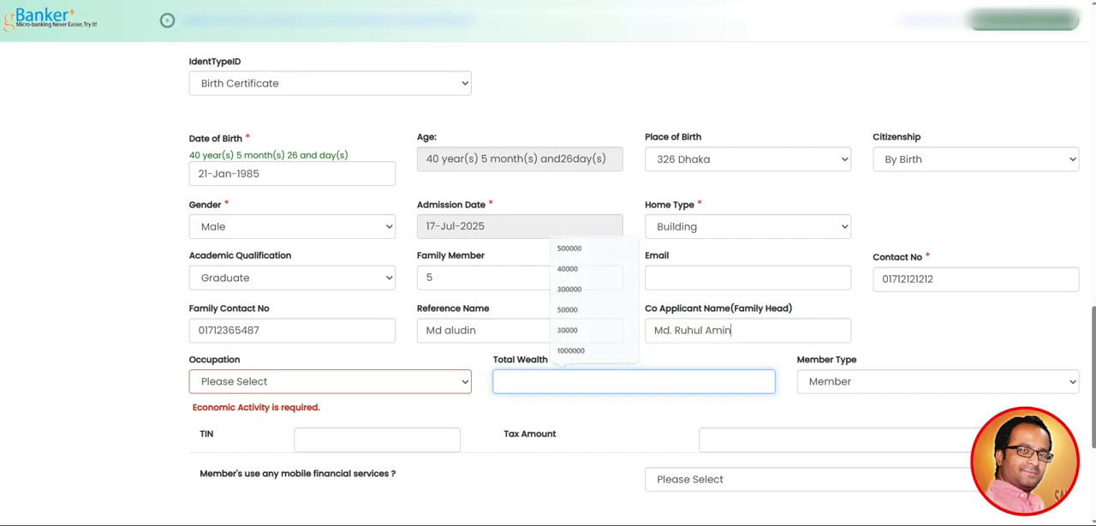
{"action": "key", "text": "shift+Tab"}
{"action": "key", "text": "shift+Tab"}
{"action": "key", "text": "BackSpace"}
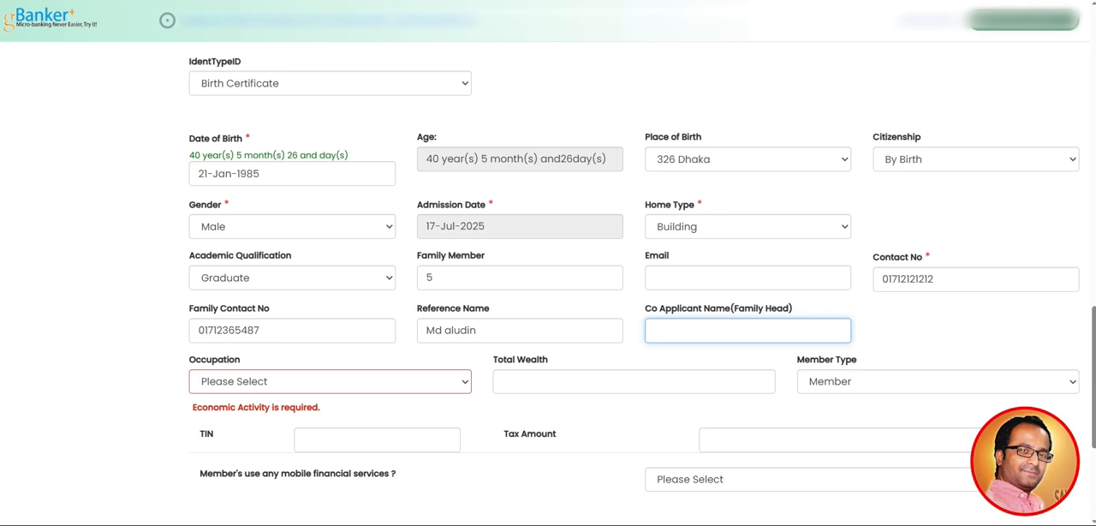
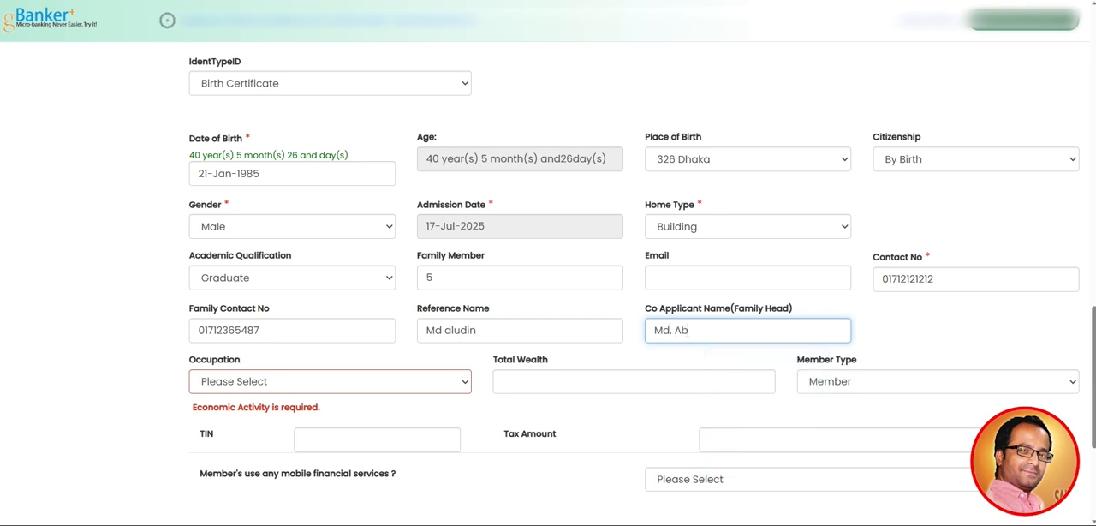
{"action": "key", "text": "Tab"}
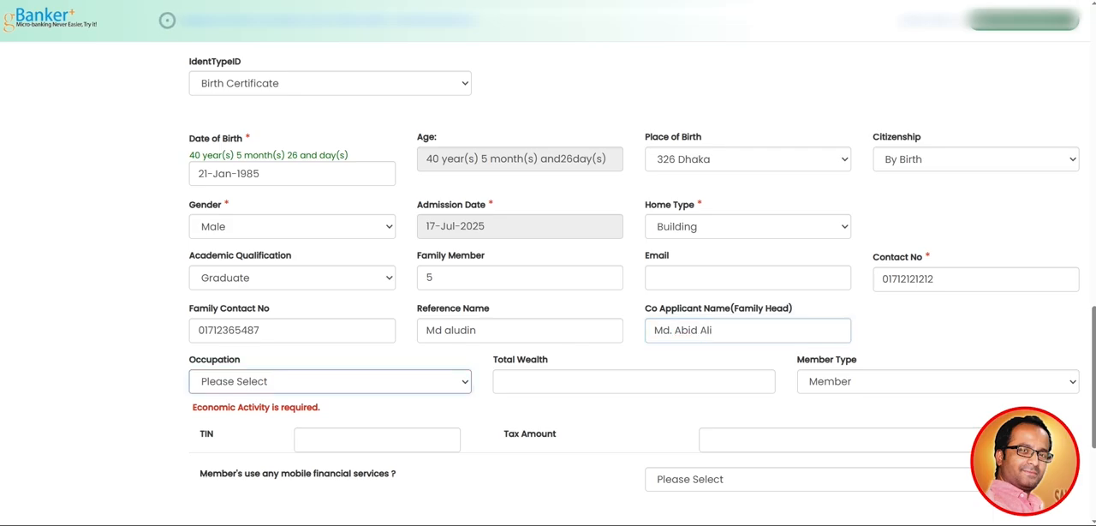
Set the applicant's Occupation to Service
{"action": "scroll", "coordinate": [548, 283], "scroll_direction": "down", "scroll_amount": 1}
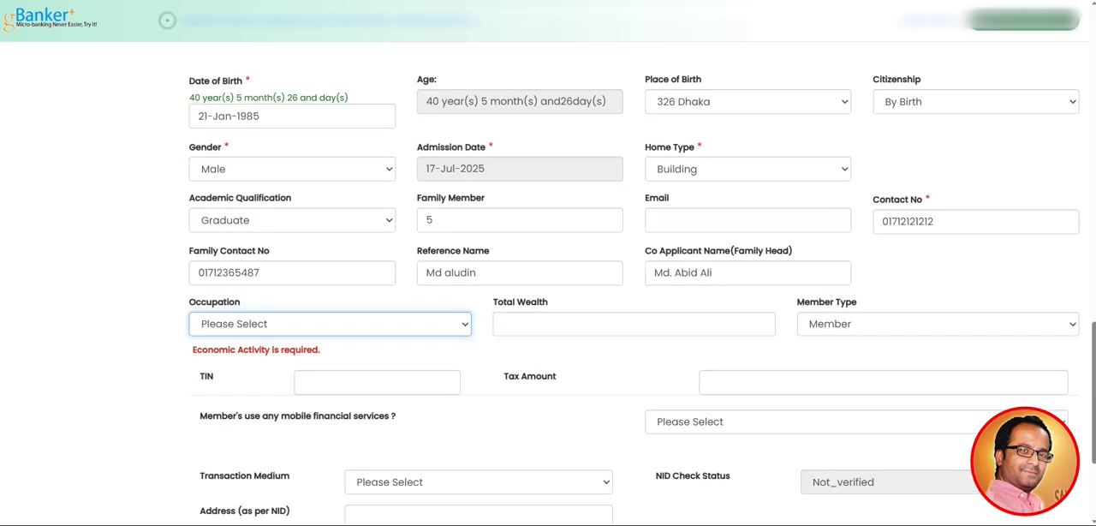
{"action": "key", "text": "space"}
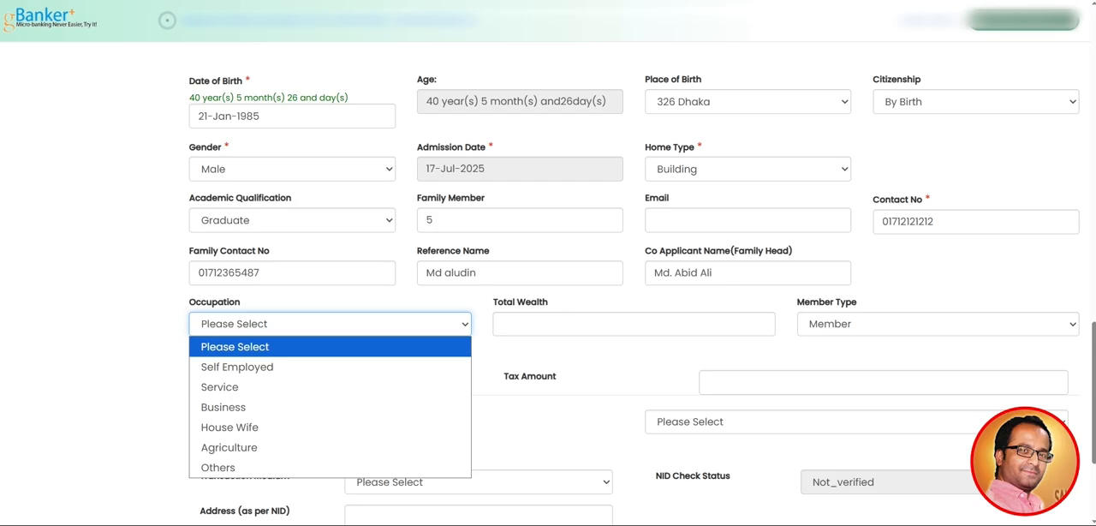
{"action": "key", "text": "Down"}
{"action": "key", "text": "Down"}
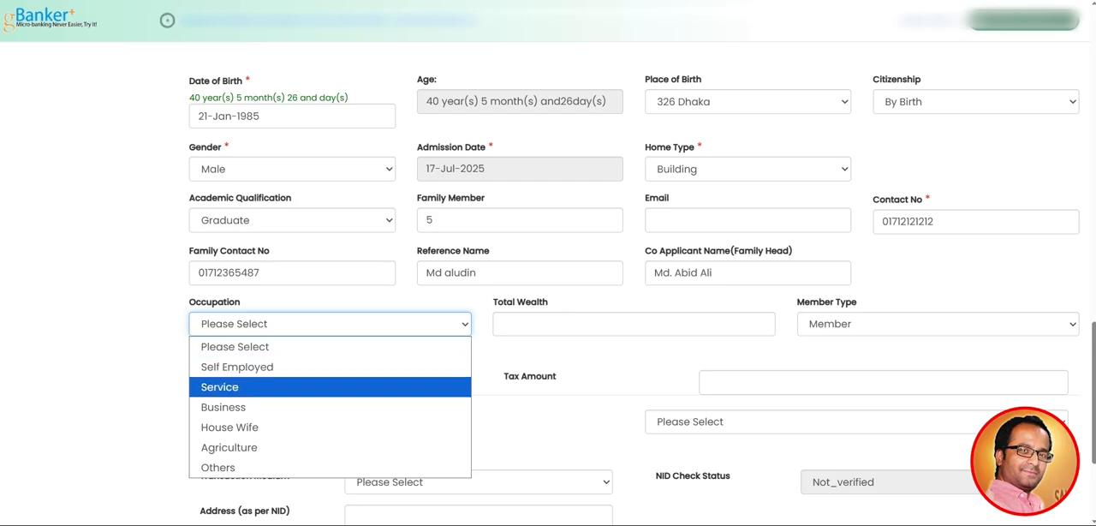
{"action": "key", "text": "Down"}
{"action": "key", "text": "Down"}
{"action": "key", "text": "Down"}
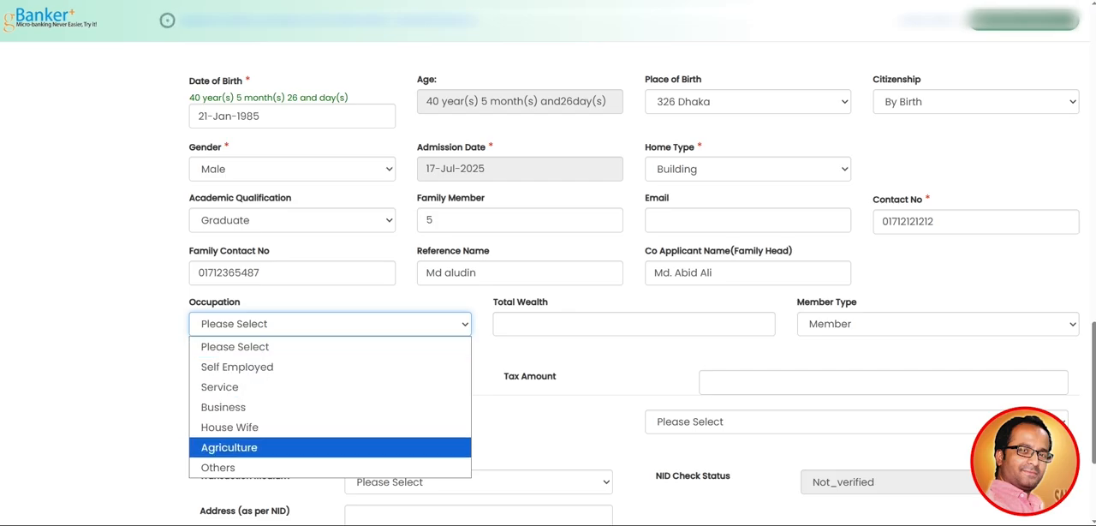
{"action": "key", "text": "Up"}
{"action": "key", "text": "Up"}
{"action": "key", "text": "Up"}
{"action": "key", "text": "Return"}
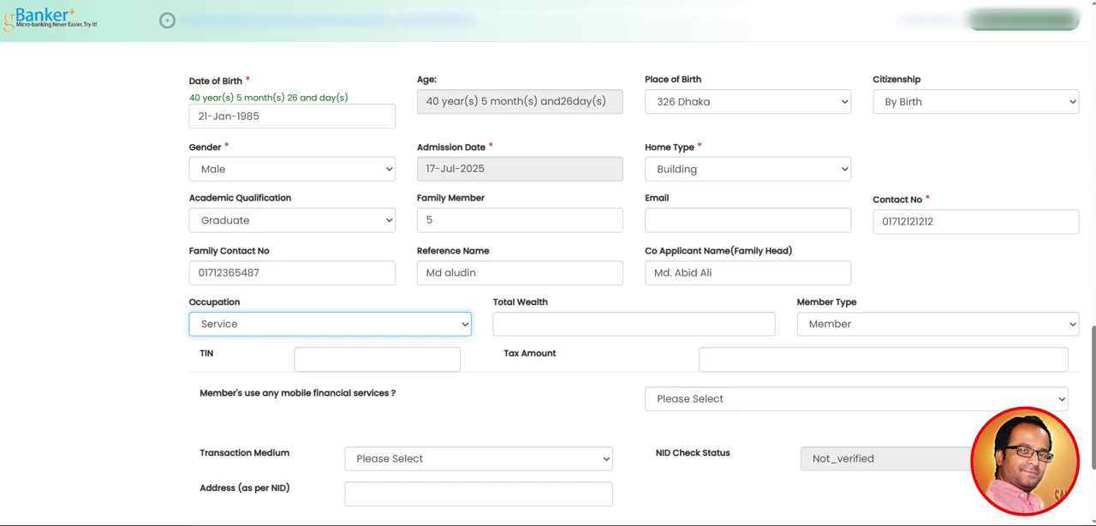
Enter 1000000 as the applicant's Total Wealth and keep the Member Type as Member
{"action": "key", "text": "Tab"}
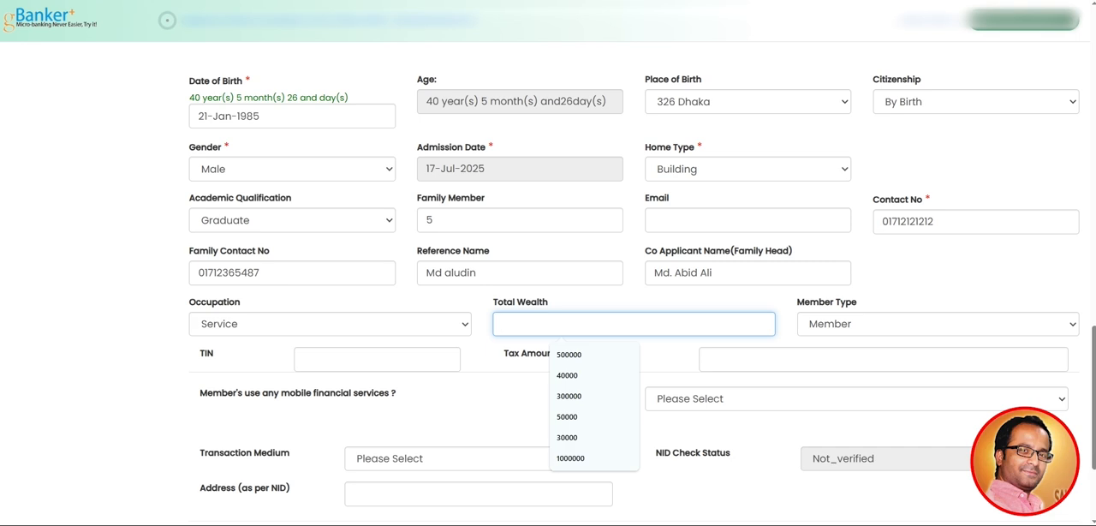
{"action": "type", "text": "10"}
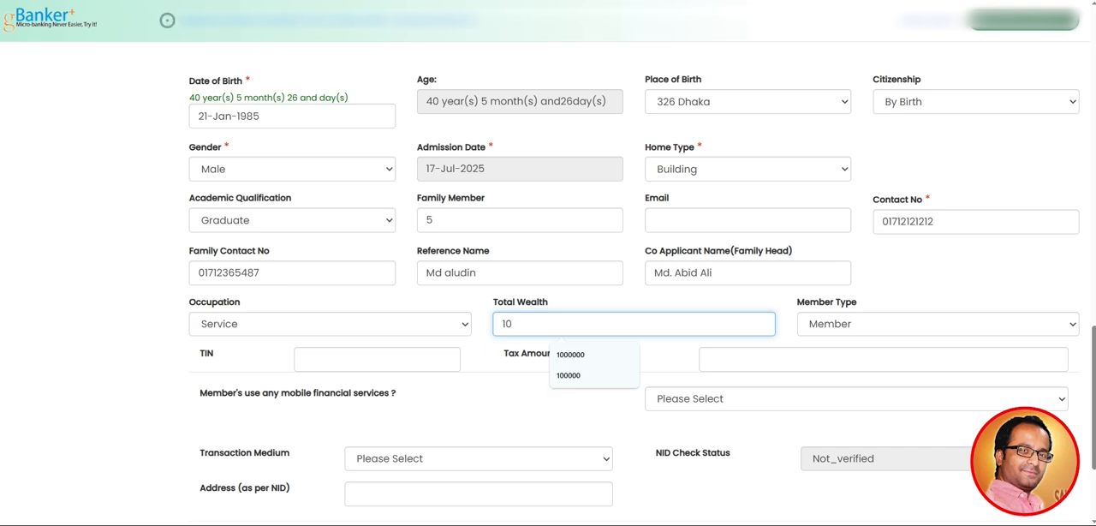
{"action": "type", "text": "00000"}
{"action": "key", "text": "Tab"}
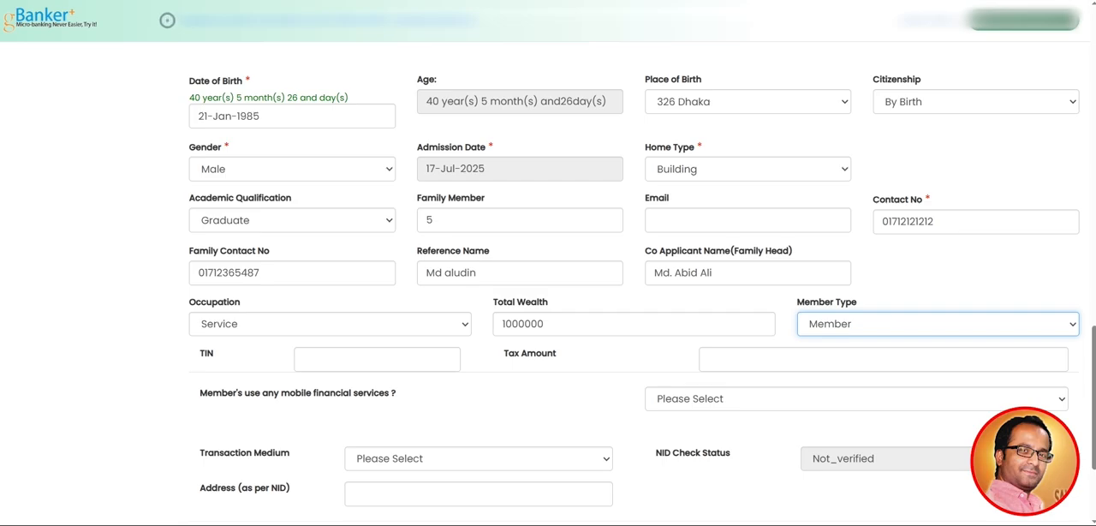
Set the Transaction Medium to ক্যাশ (cash), leaving the tax and mobile financial services fields unfilled
{"action": "scroll", "coordinate": [548, 282], "scroll_direction": "down", "scroll_amount": 1}
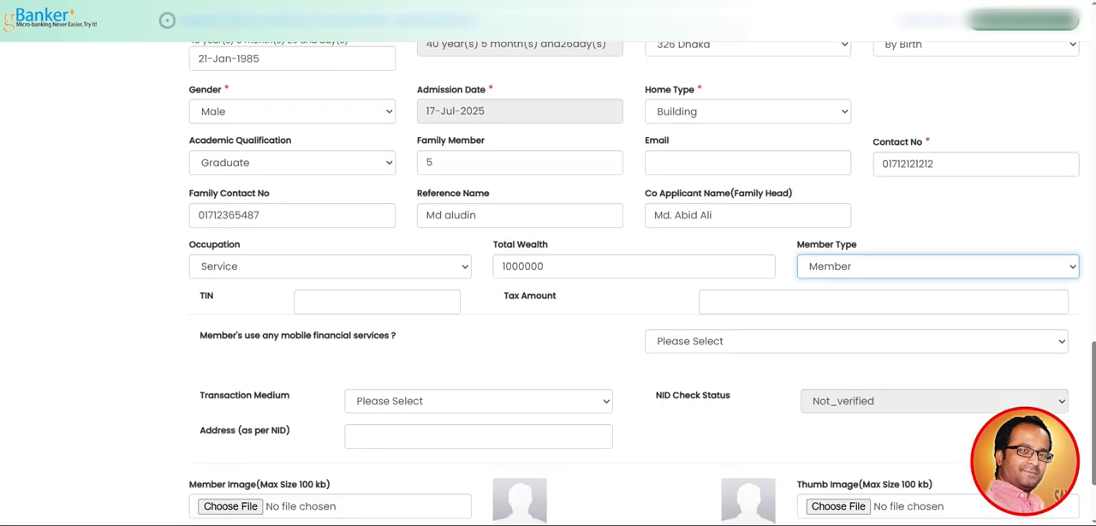
{"action": "scroll", "coordinate": [548, 283], "scroll_direction": "down", "scroll_amount": 2}
{"action": "left_click", "coordinate": [478, 286]}
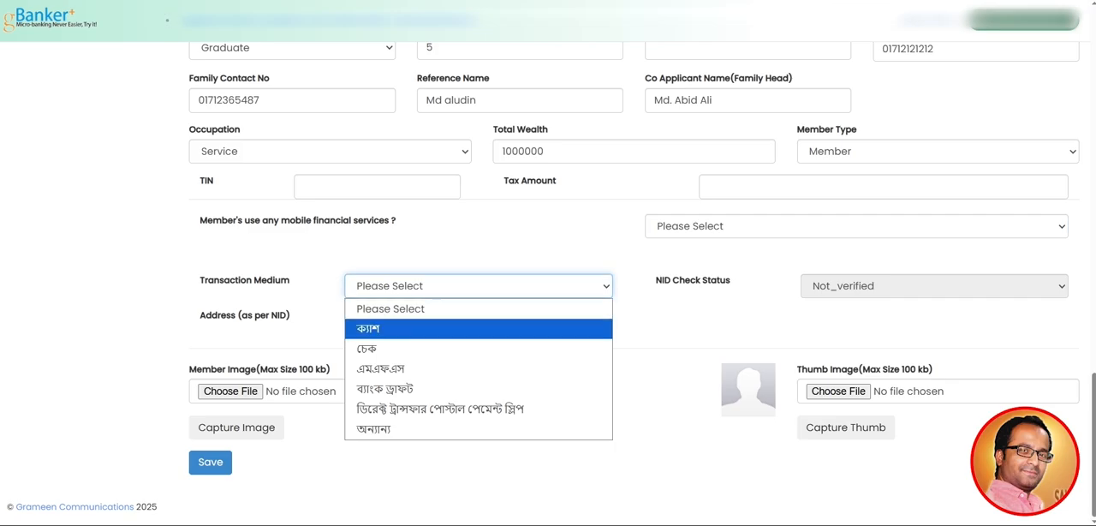
{"action": "key", "text": "Return"}
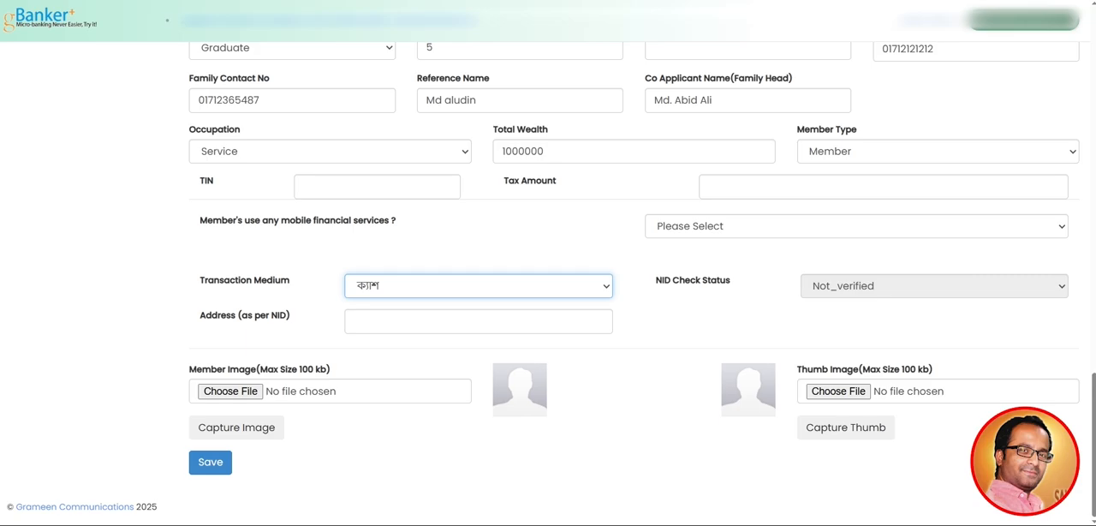
Switch to the ID card image in the photo viewer and examine the address on the back of the card
{"action": "left_click", "coordinate": [571, 523]}
{"action": "left_click", "coordinate": [636, 491]}
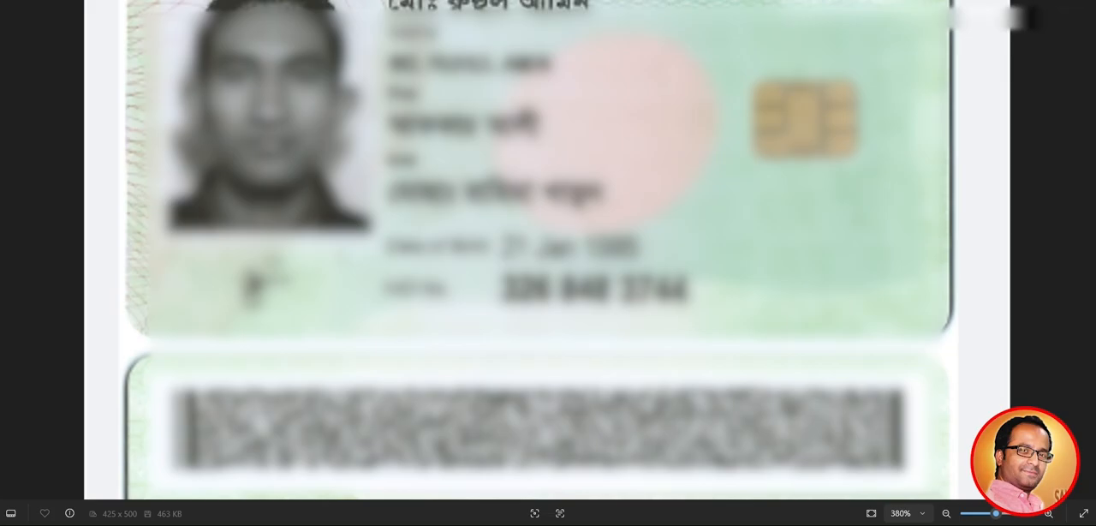
{"action": "scroll", "coordinate": [548, 283], "scroll_direction": "down", "scroll_amount": 5}
{"action": "scroll", "coordinate": [548, 340], "scroll_direction": "up", "scroll_amount": 4}
{"action": "left_click_drag", "start_coordinate": [548, 341], "coordinate": [548, 139]}
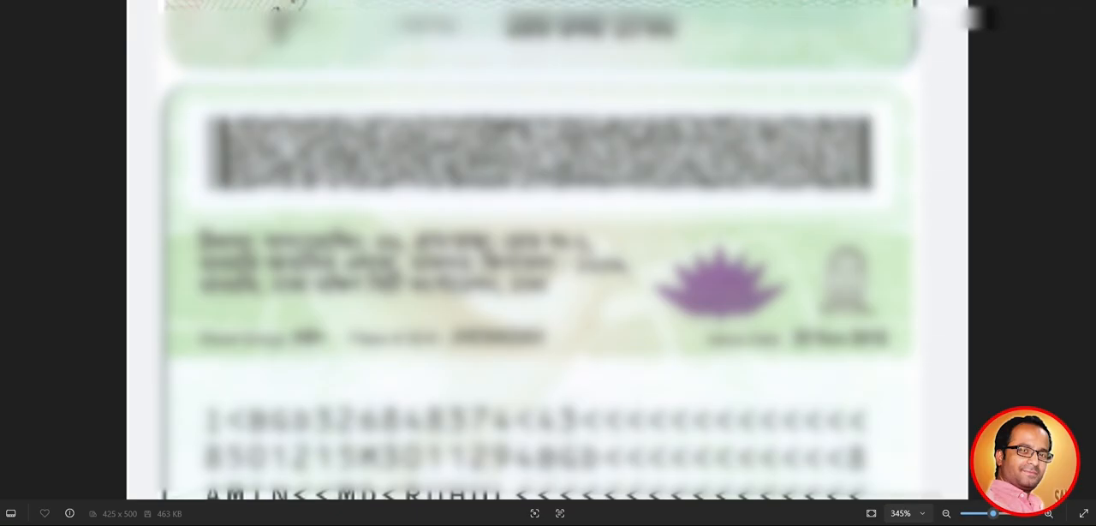
{"action": "key", "text": "alt+Tab"}
Copy the Address Details text of the permanent address into the Address (as per NID) field, dismissing the warning
{"action": "scroll", "coordinate": [548, 283], "scroll_direction": "up", "scroll_amount": 7}
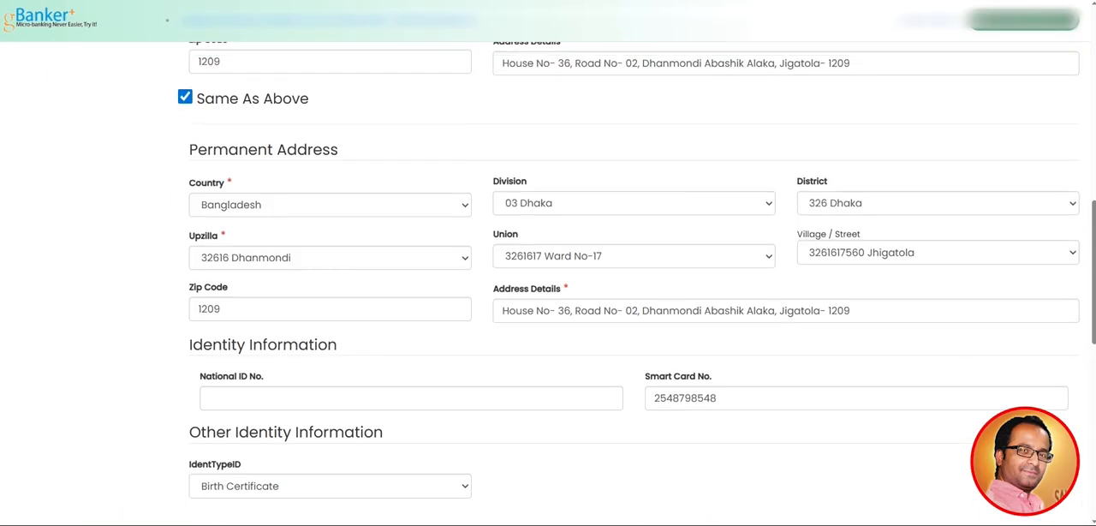
{"action": "left_click_drag", "start_coordinate": [501, 310], "coordinate": [851, 310]}
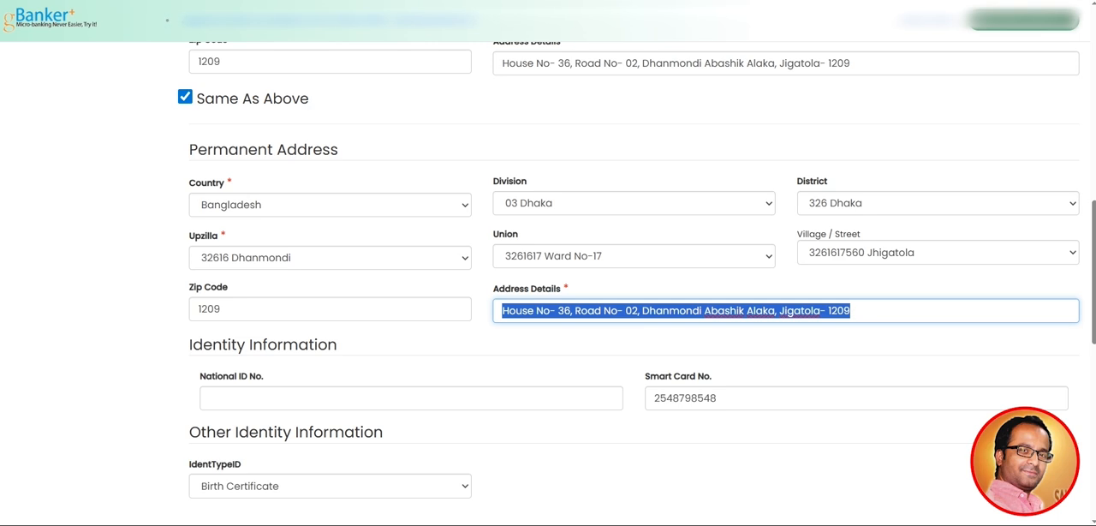
{"action": "scroll", "coordinate": [548, 282], "scroll_direction": "down", "scroll_amount": 3}
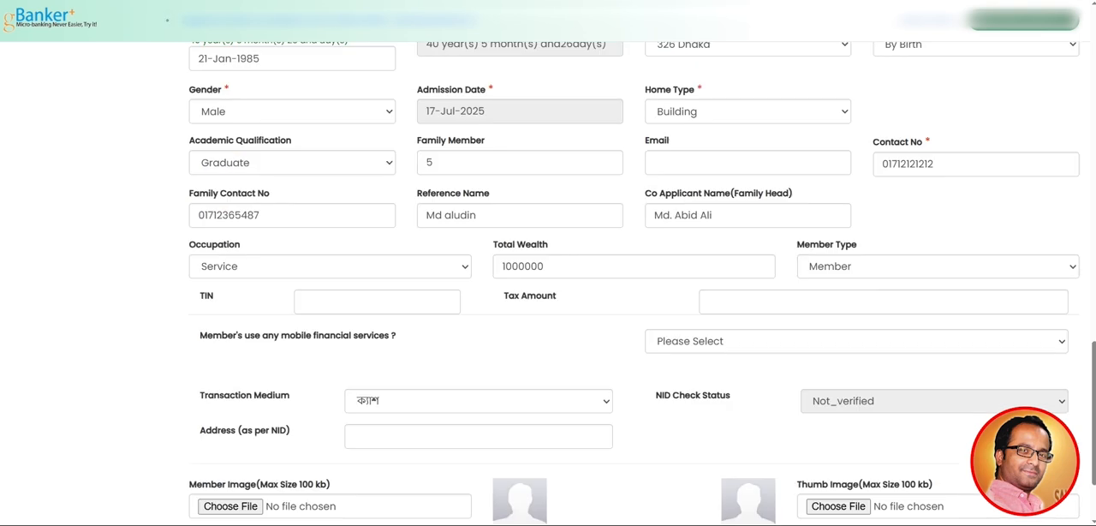
{"action": "scroll", "coordinate": [549, 283], "scroll_direction": "down", "scroll_amount": 2}
{"action": "left_click", "coordinate": [479, 322]}
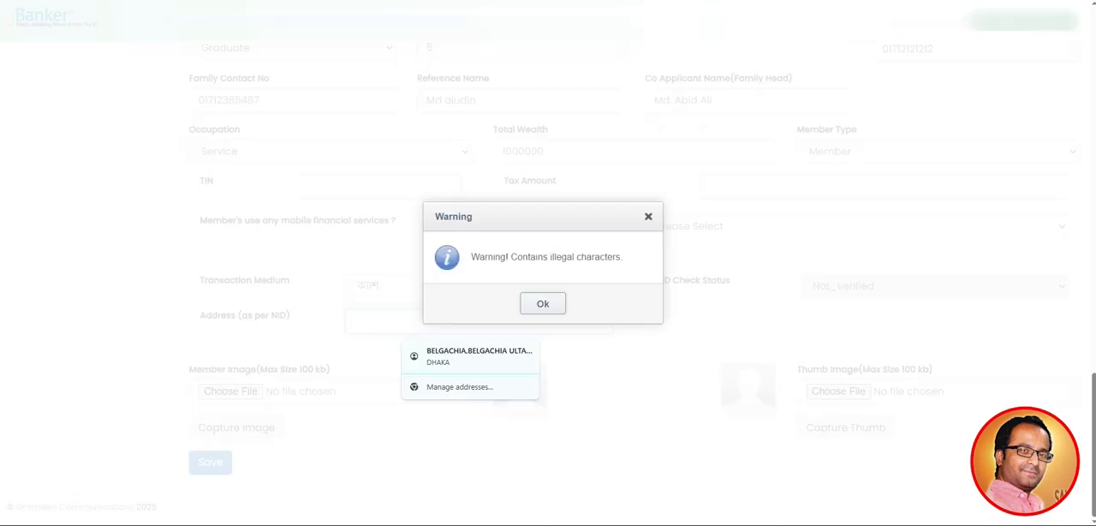
{"action": "left_click", "coordinate": [543, 304]}
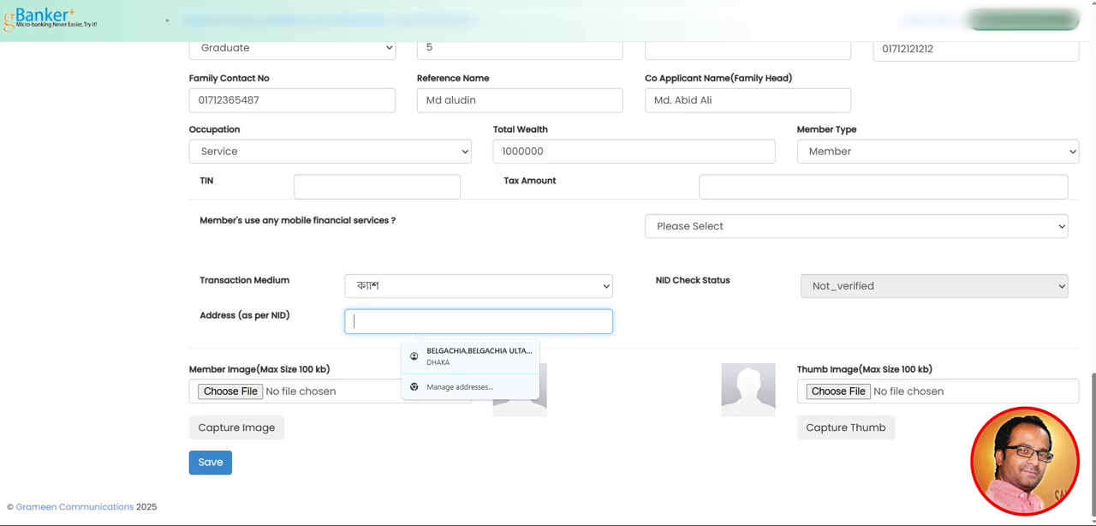
{"action": "key", "text": "Tab"}
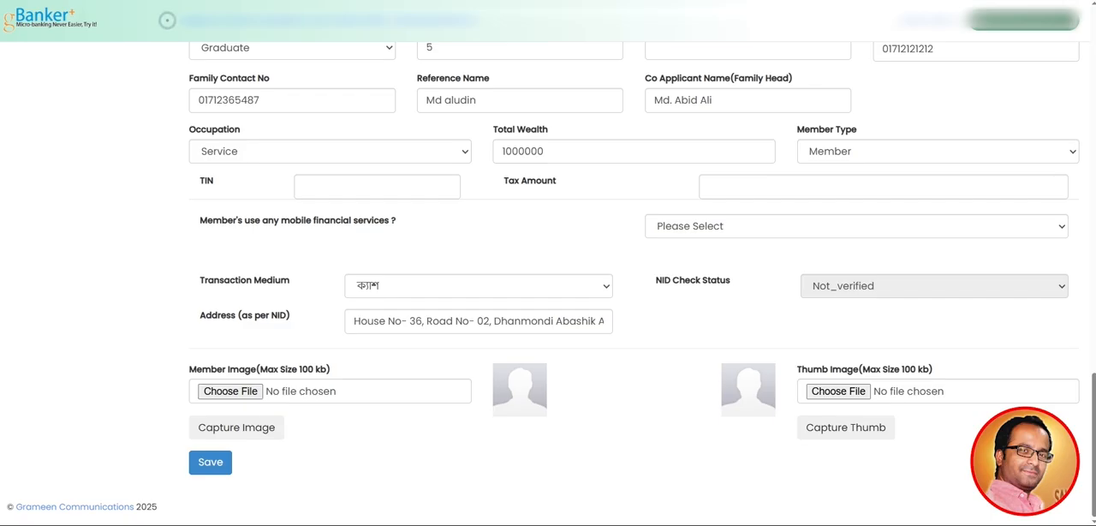
Translate the Member Image size-limit label and check the file size of the desktop image img_20250719 in its properties
{"action": "left_click_drag", "start_coordinate": [188, 370], "coordinate": [331, 369]}
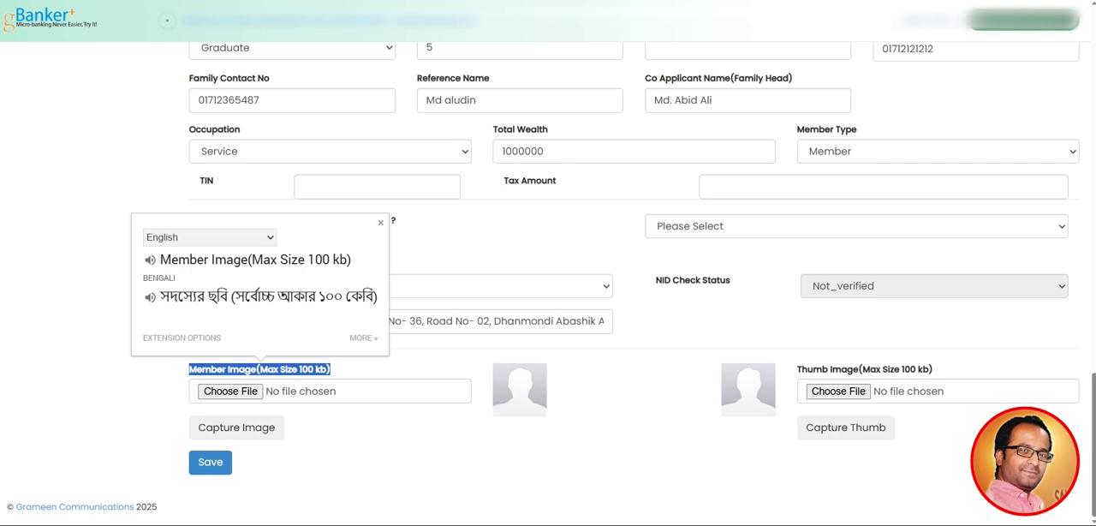
{"action": "left_click", "coordinate": [391, 445]}
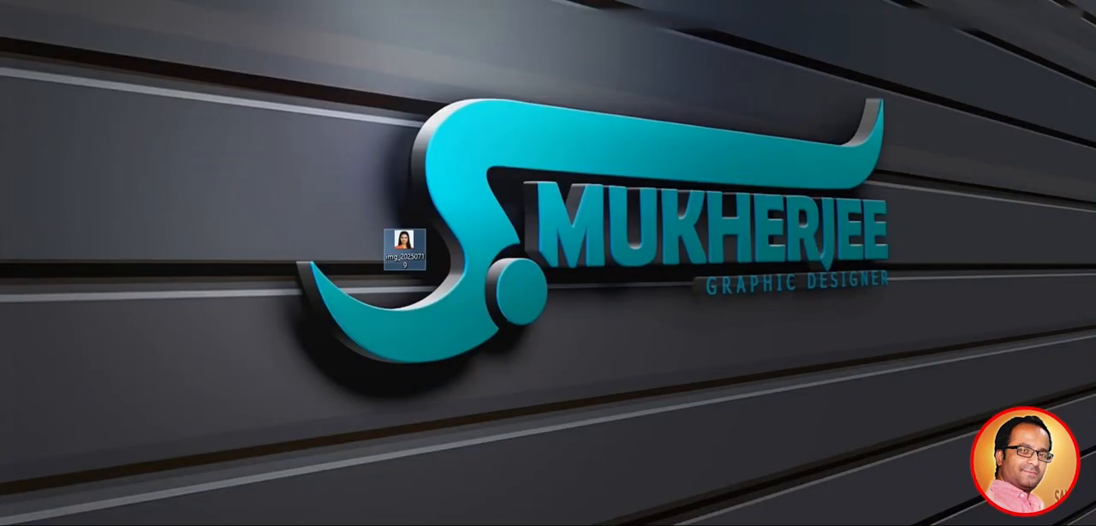
{"action": "right_click", "coordinate": [403, 248]}
{"action": "left_click", "coordinate": [440, 517]}
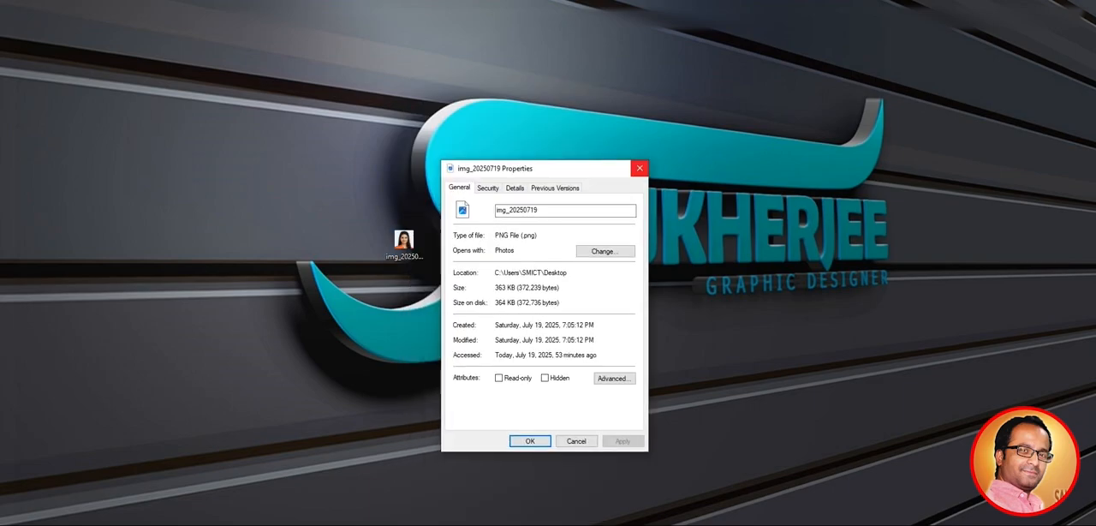
{"action": "left_click", "coordinate": [639, 168]}
{"action": "left_click_drag", "start_coordinate": [404, 243], "coordinate": [490, 193]}
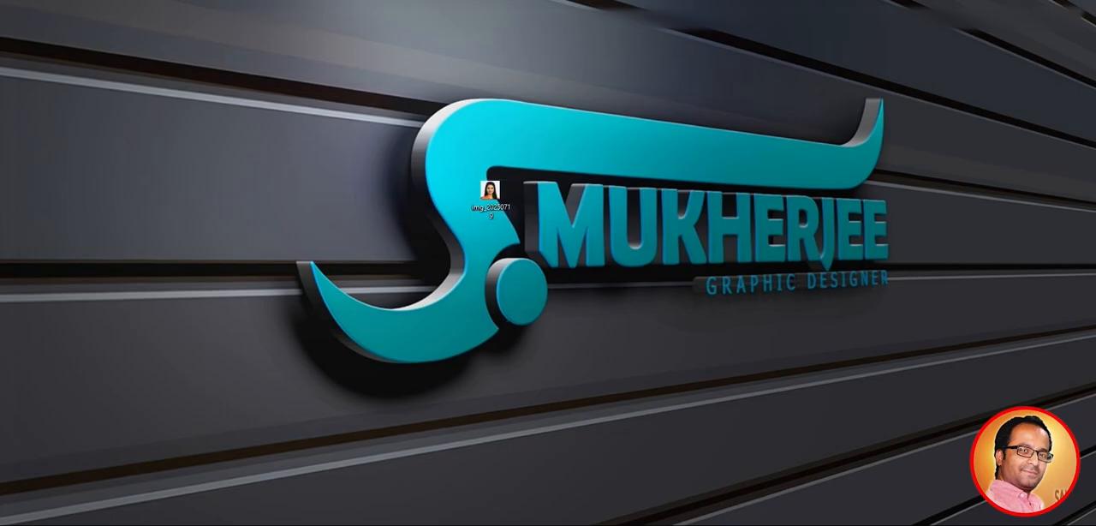
{"action": "left_click_drag", "start_coordinate": [392, 138], "coordinate": [540, 254]}
{"action": "left_click", "coordinate": [541, 254]}
{"action": "left_click_drag", "start_coordinate": [490, 192], "coordinate": [319, 152]}
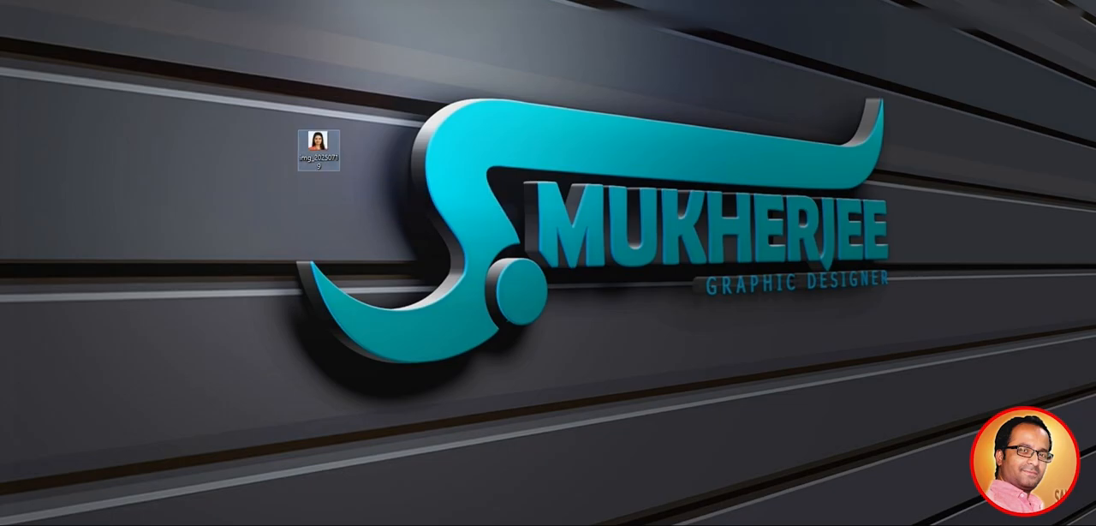
{"action": "right_click", "coordinate": [325, 155]}
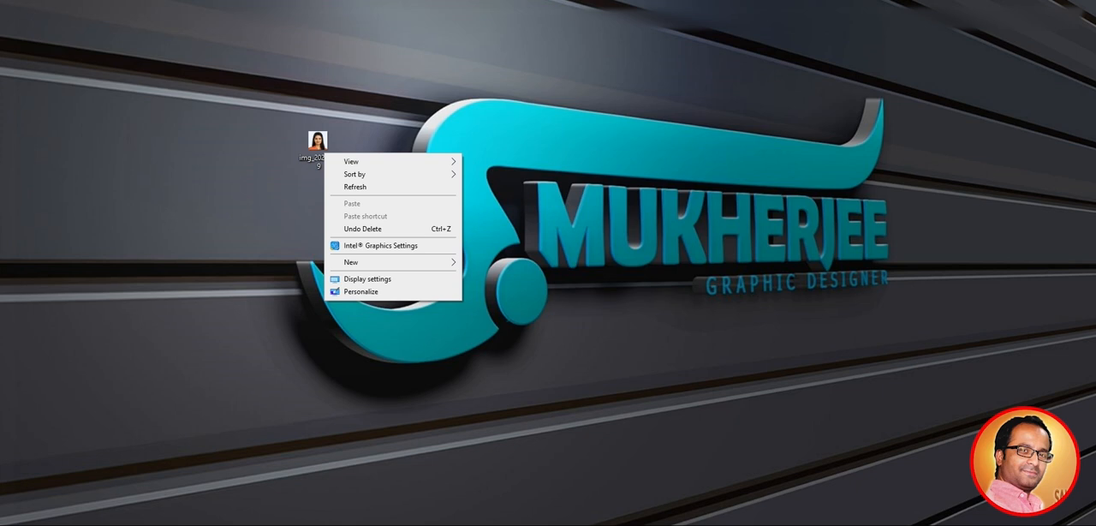
{"action": "left_click", "coordinate": [318, 148]}
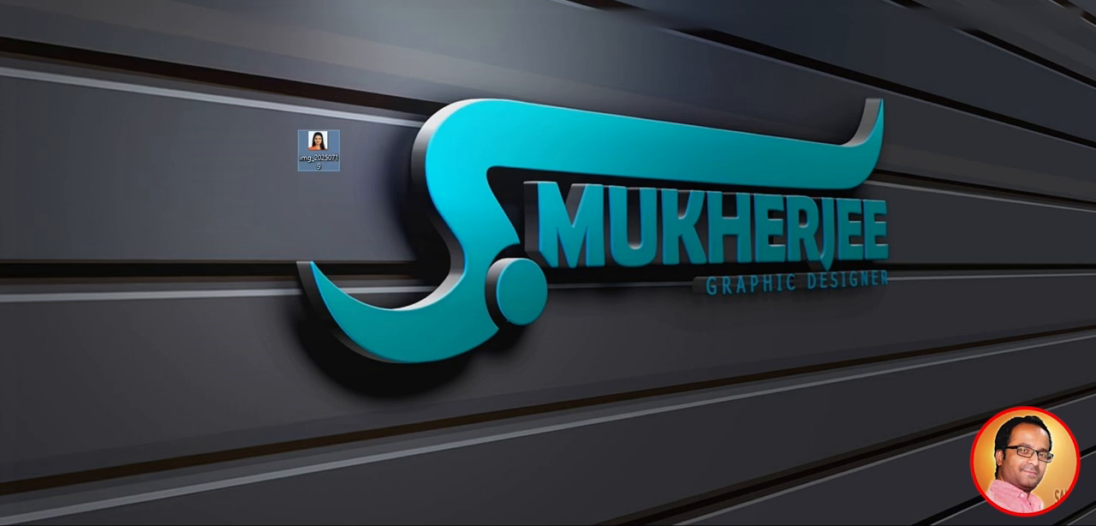
{"action": "right_click", "coordinate": [319, 147]}
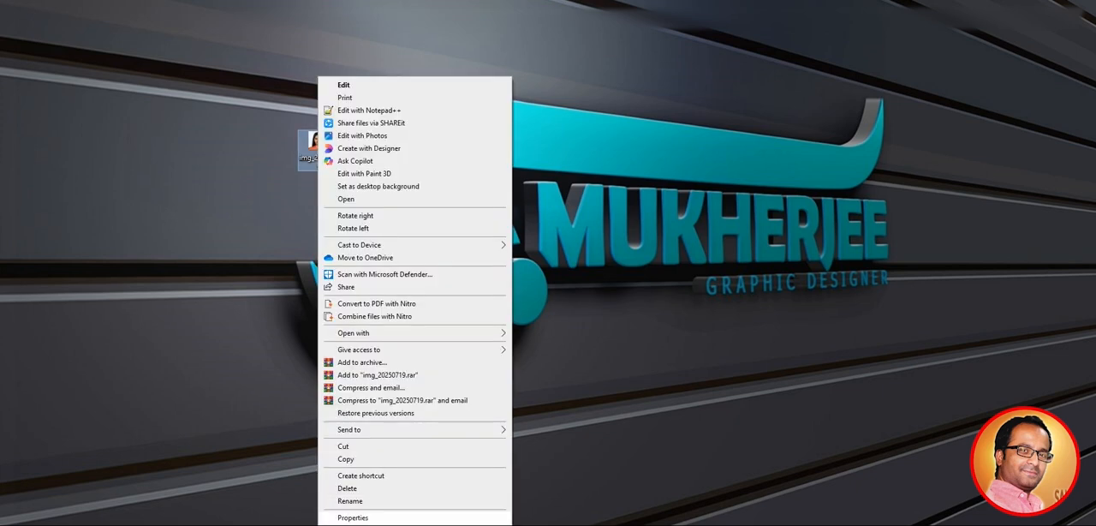
{"action": "left_click", "coordinate": [279, 222]}
{"action": "left_click", "coordinate": [319, 147]}
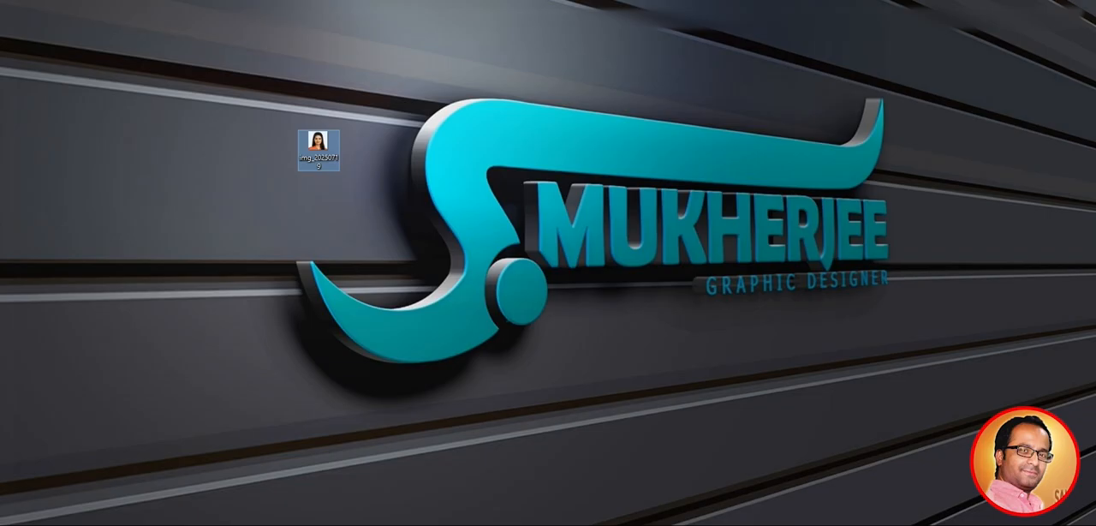
Open the properties of the desktop image img_20250719 and examine its file size against the member image limit
{"action": "right_click", "coordinate": [319, 147]}
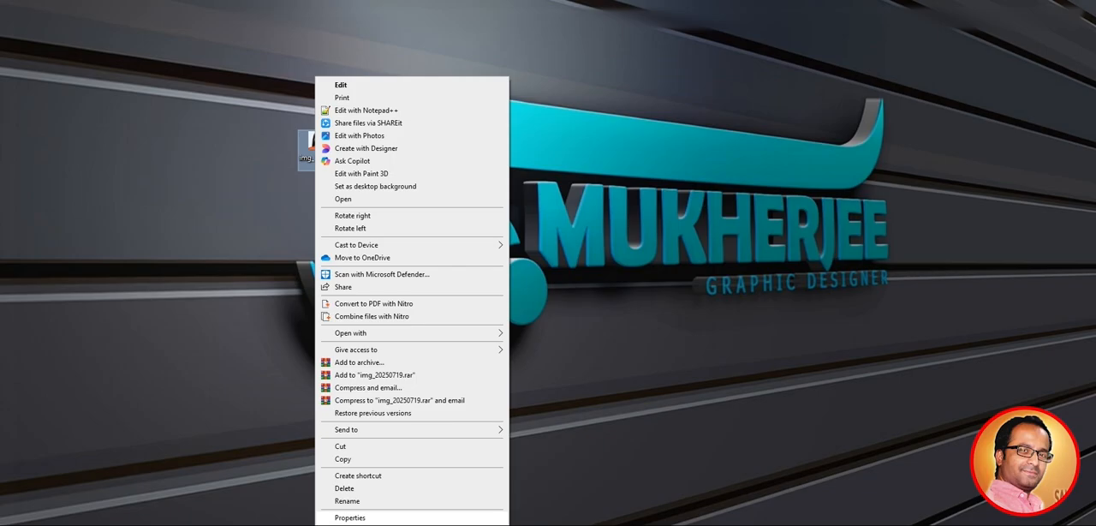
{"action": "left_click", "coordinate": [349, 517]}
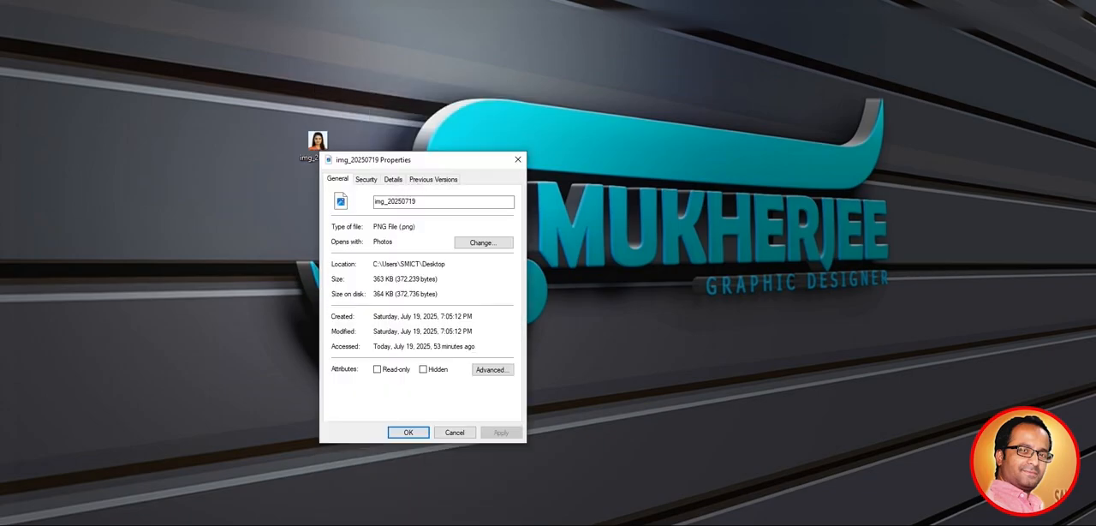
{"action": "left_click_drag", "start_coordinate": [377, 279], "coordinate": [394, 280]}
{"action": "left_click", "coordinate": [378, 279]}
{"action": "left_click", "coordinate": [518, 160]}
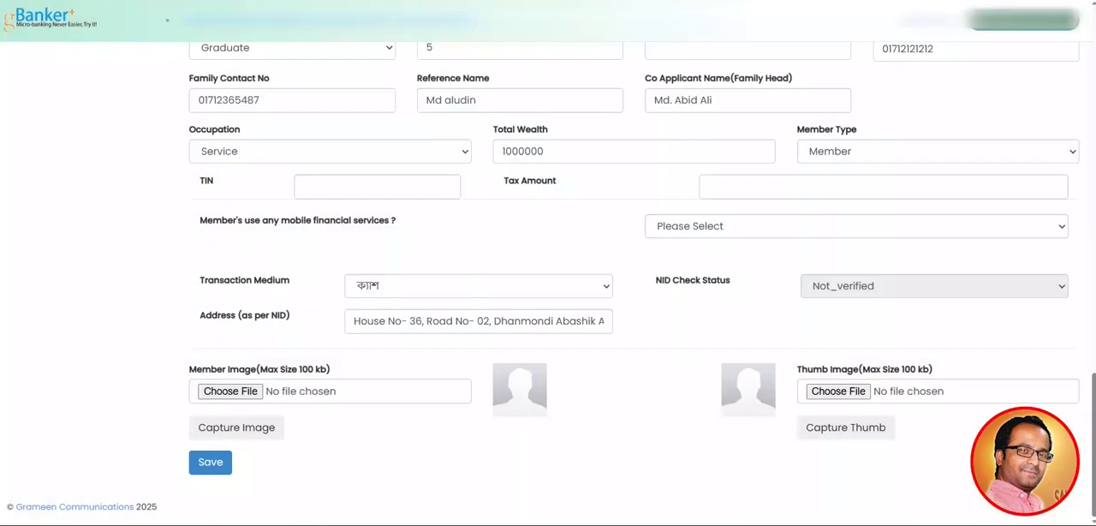
Open a new browser tab and begin entering the 11zon website address
{"action": "key", "text": "ctrl+t"}
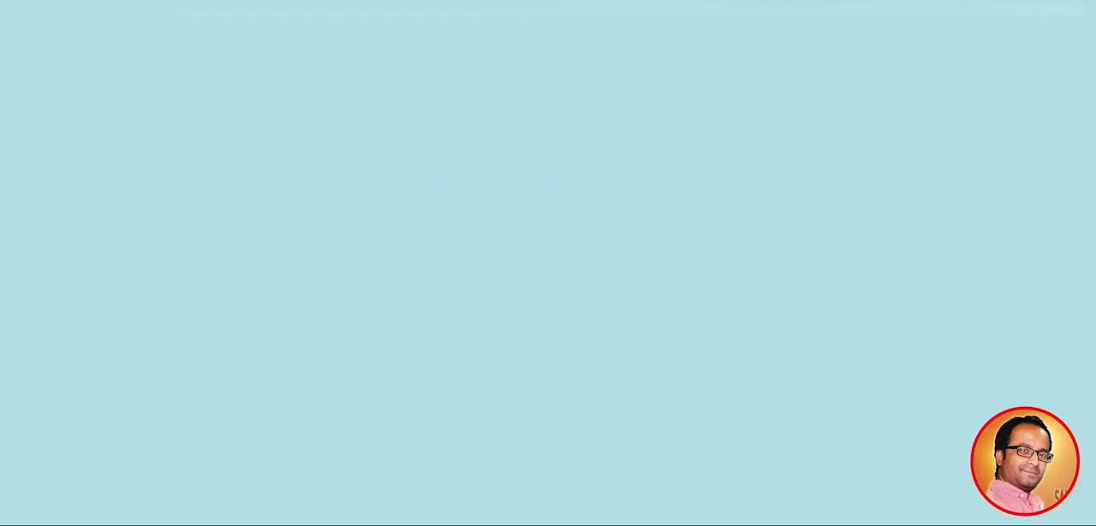
{"action": "type", "text": "11"}
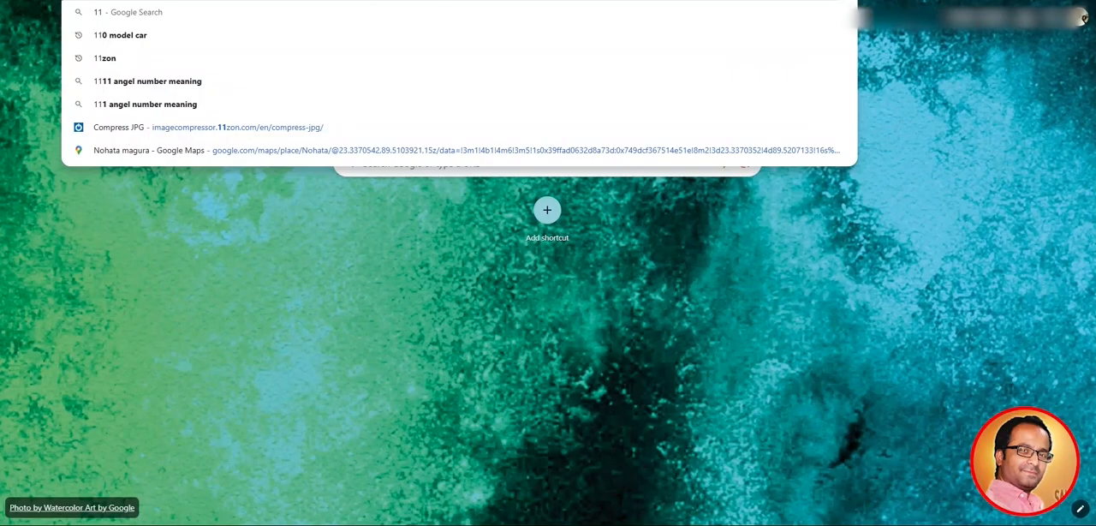
{"action": "key", "text": "Escape"}
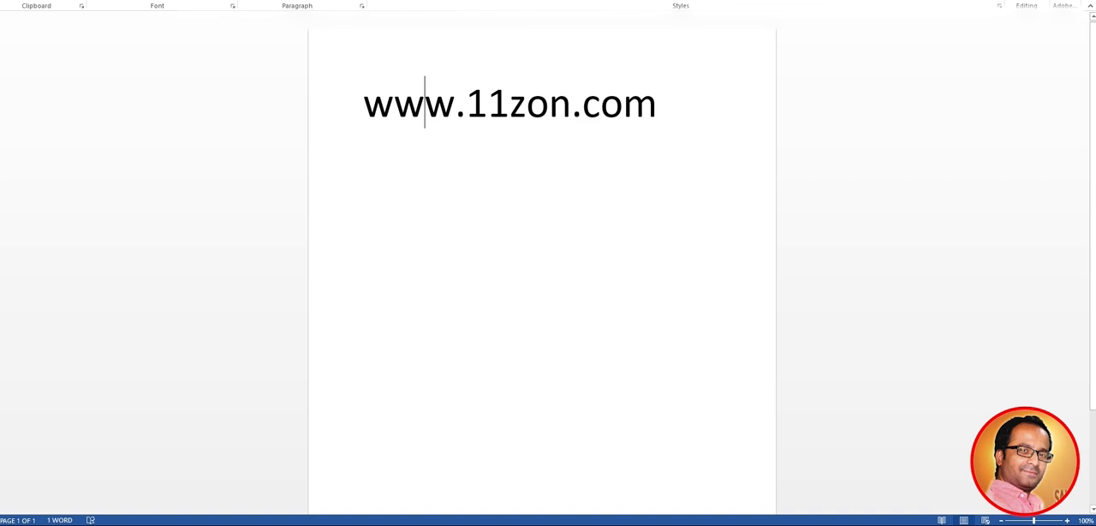
{"action": "left_click_drag", "start_coordinate": [365, 107], "coordinate": [688, 112]}
{"action": "left_click", "coordinate": [658, 107]}
{"action": "key", "text": "alt+F4"}
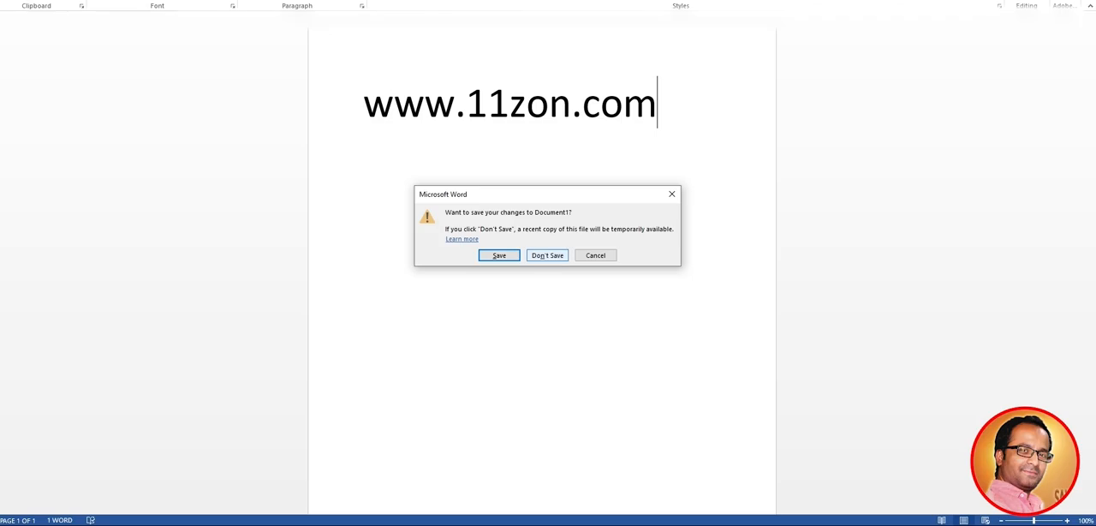
{"action": "left_click", "coordinate": [548, 255]}
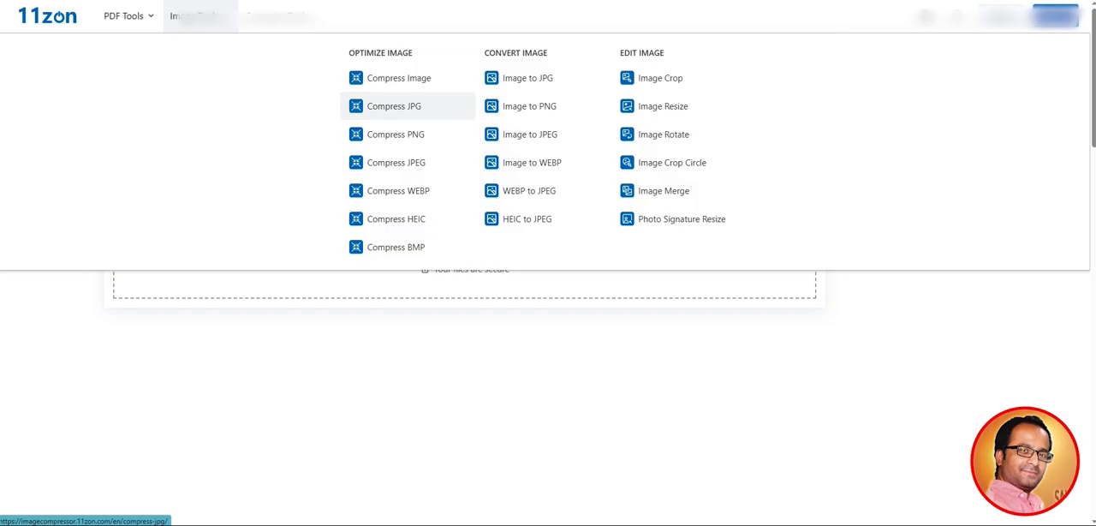
Open the Compress JPG tool on the 11zon website and upload the desktop image img_20250719
{"action": "left_click", "coordinate": [394, 106]}
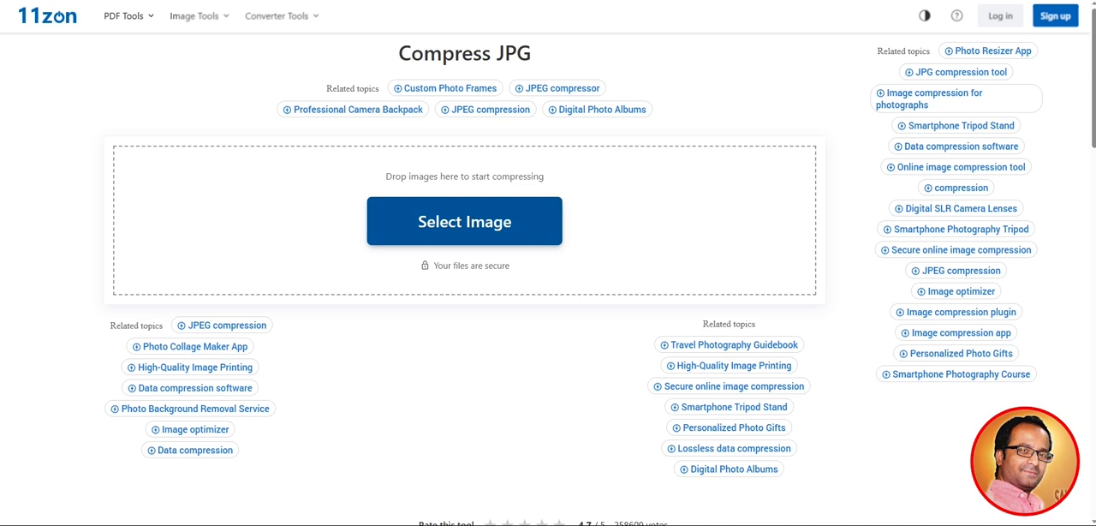
{"action": "left_click", "coordinate": [464, 221]}
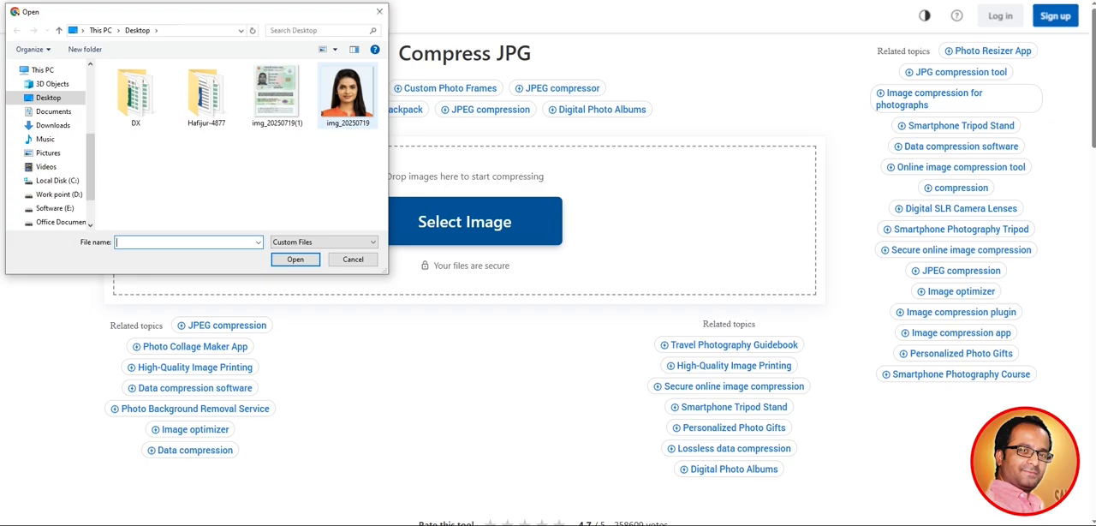
{"action": "left_click", "coordinate": [347, 96]}
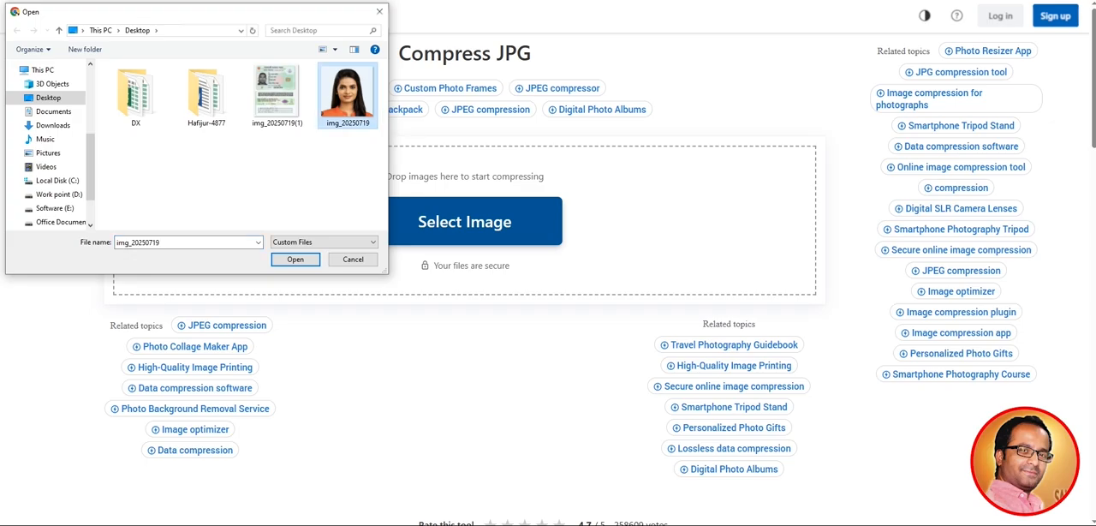
{"action": "left_click", "coordinate": [295, 259]}
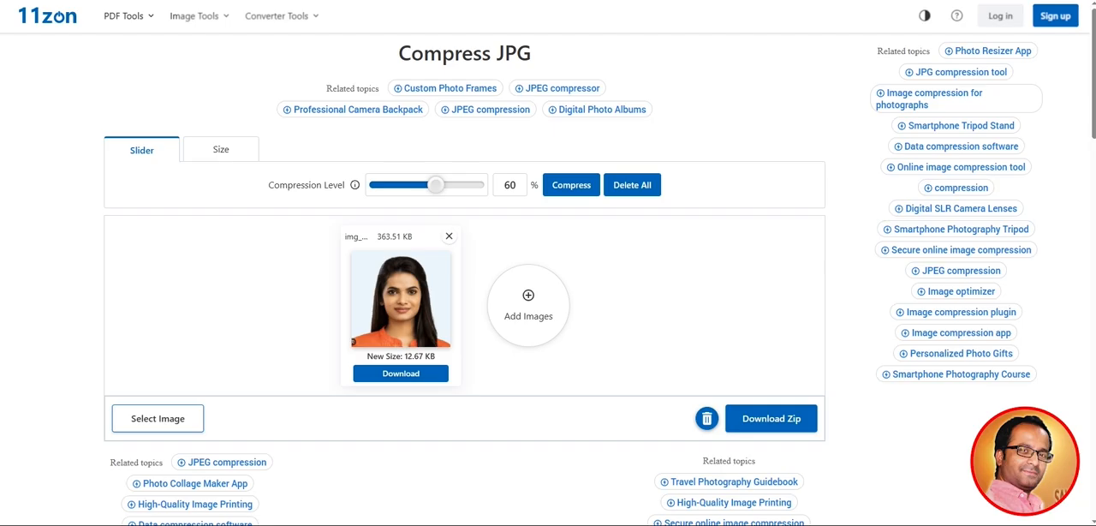
Try compression levels of 1% and 79% on the uploaded image, finishing with the level at 1%
{"action": "mouse_move", "coordinate": [354, 184]}
{"action": "left_click_drag", "start_coordinate": [437, 185], "coordinate": [378, 184]}
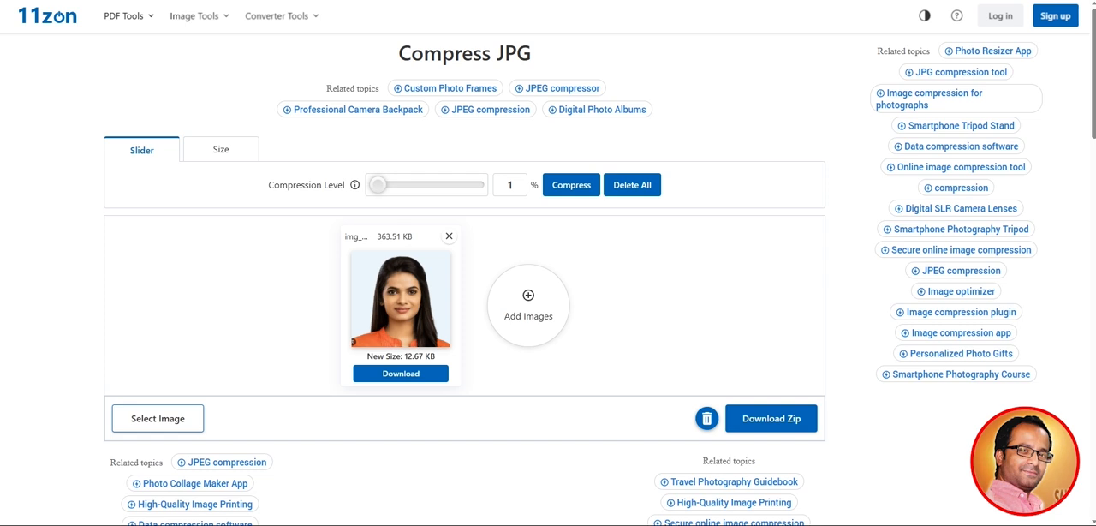
{"action": "left_click", "coordinate": [571, 185]}
{"action": "left_click_drag", "start_coordinate": [378, 185], "coordinate": [455, 185]}
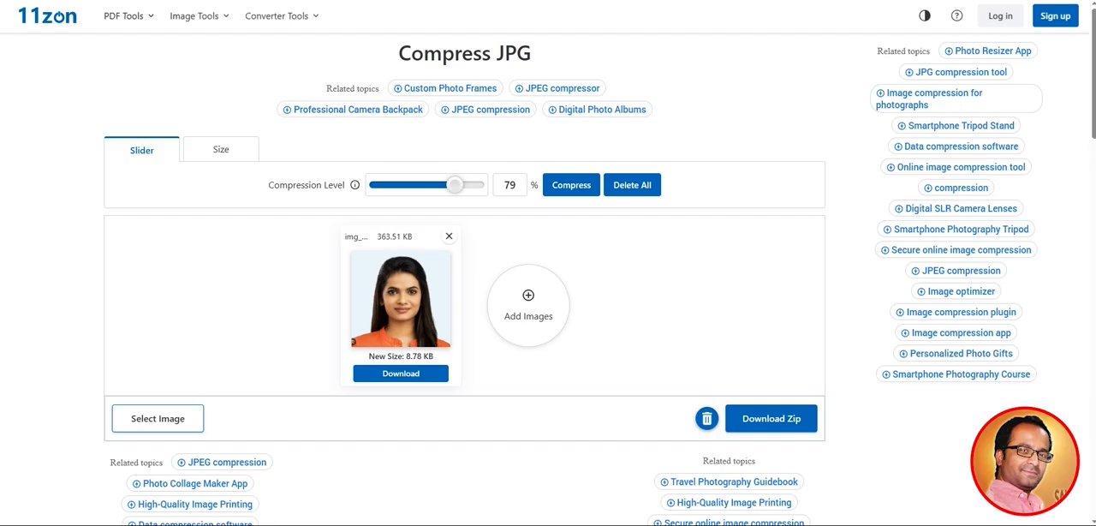
{"action": "left_click_drag", "start_coordinate": [455, 185], "coordinate": [377, 185]}
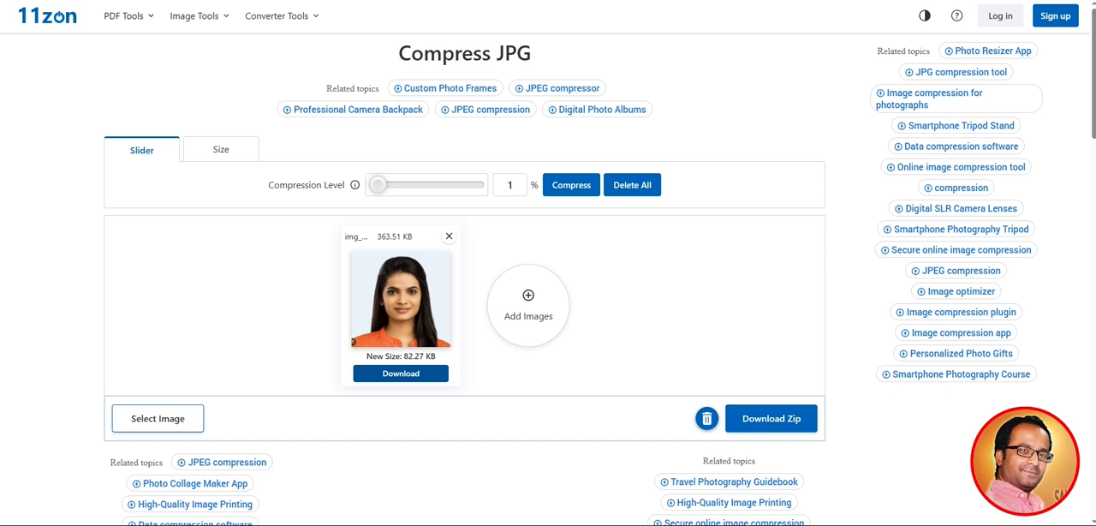
Download the compressed image to the Desktop as the JPEG file img_20250719_11zon
{"action": "left_click", "coordinate": [400, 373]}
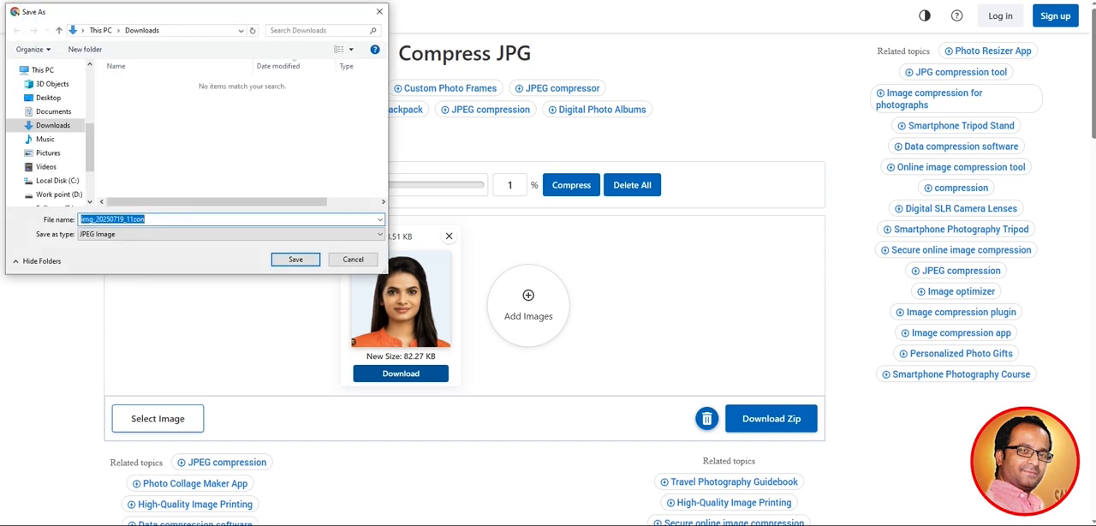
{"action": "left_click", "coordinate": [48, 98]}
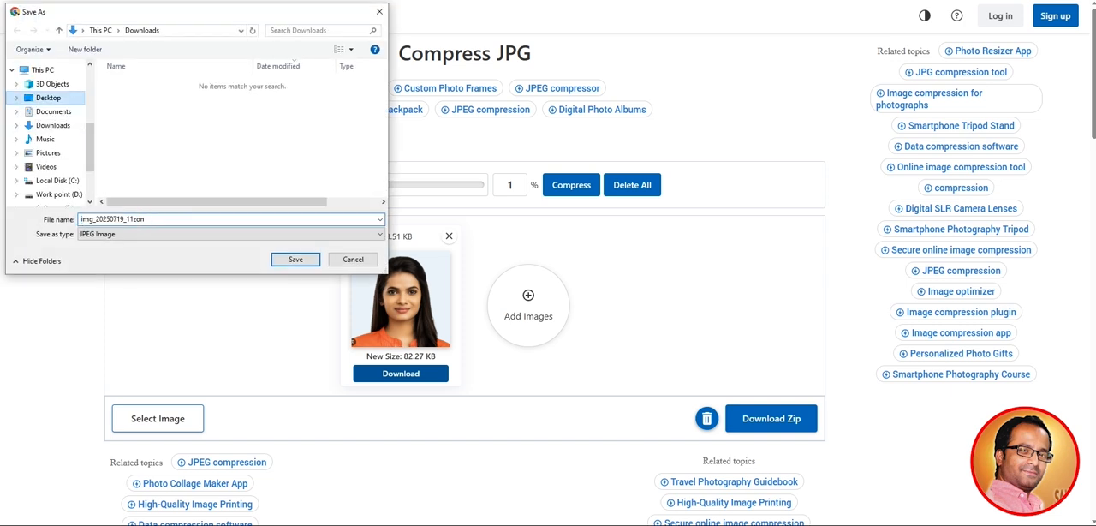
{"action": "left_click", "coordinate": [296, 258]}
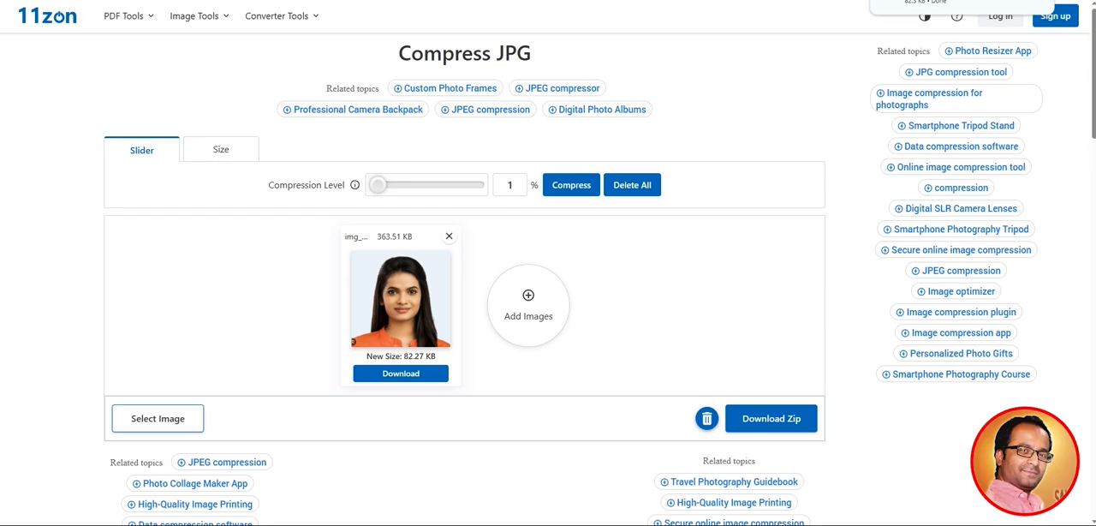
Switch back to the gBanker+ member form and inspect the compressed file's details in the Member Image file chooser, without selecting it
{"action": "left_click", "coordinate": [257, 1]}
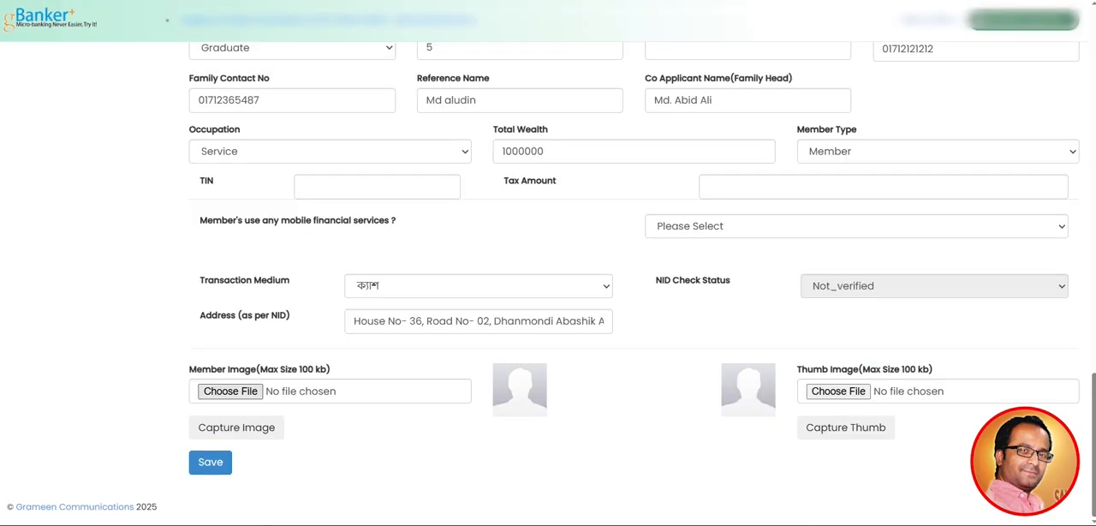
{"action": "left_click", "coordinate": [230, 390]}
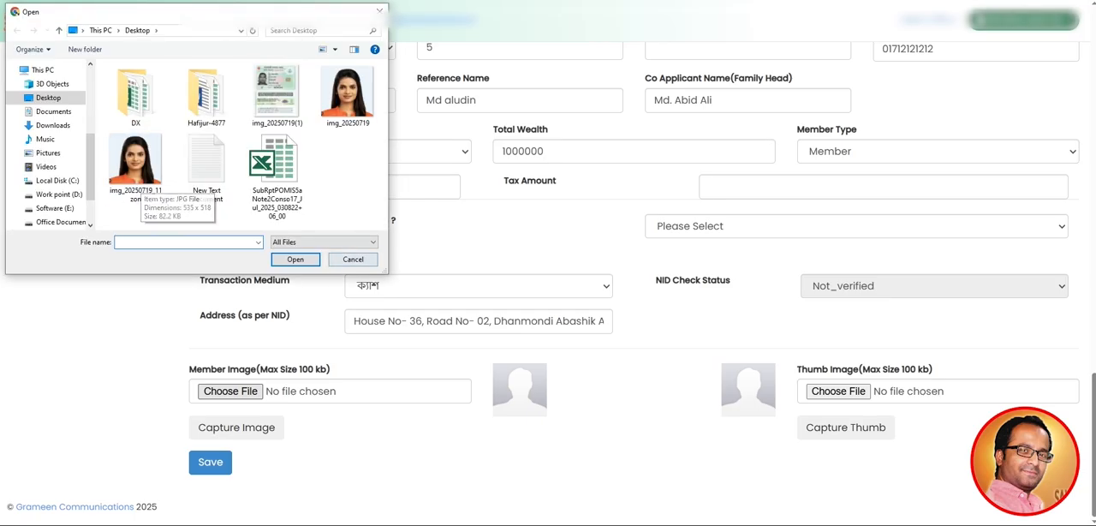
{"action": "key", "text": "Escape"}
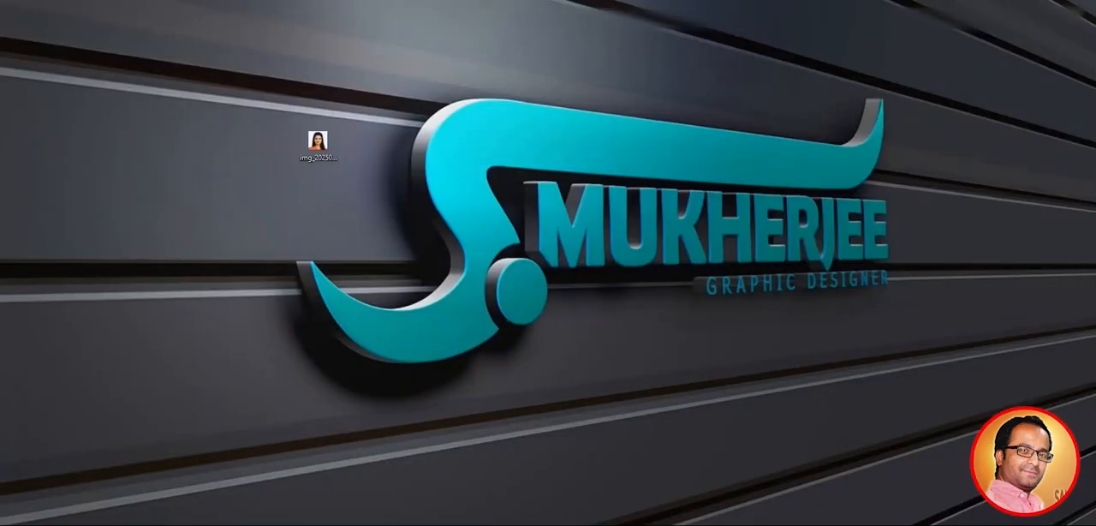
{"action": "left_click_drag", "start_coordinate": [1025, 461], "coordinate": [319, 147]}
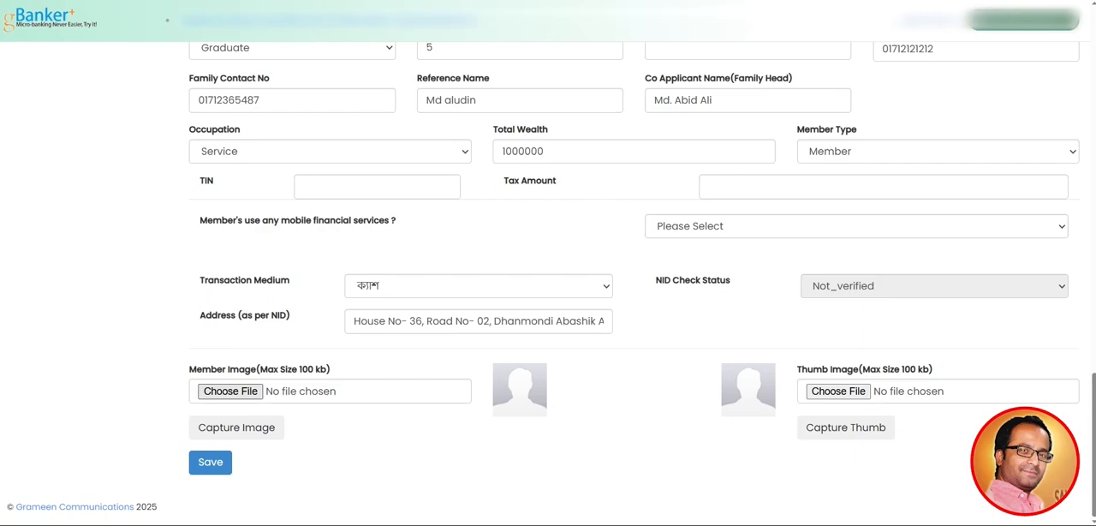
Attach the compressed desktop image img_20250719_11zon as the Member Image
{"action": "left_click", "coordinate": [230, 391]}
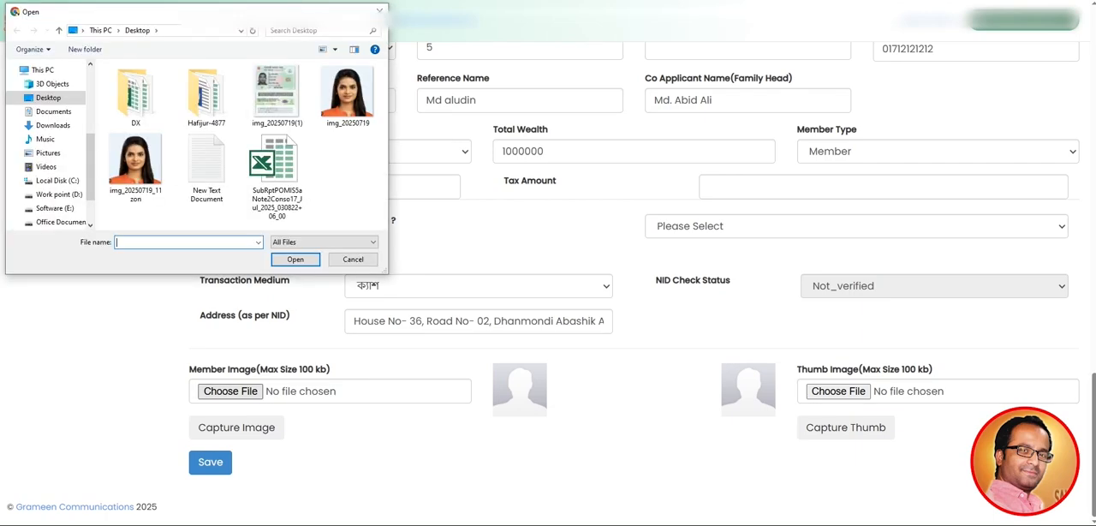
{"action": "left_click", "coordinate": [135, 162]}
{"action": "left_click", "coordinate": [294, 258]}
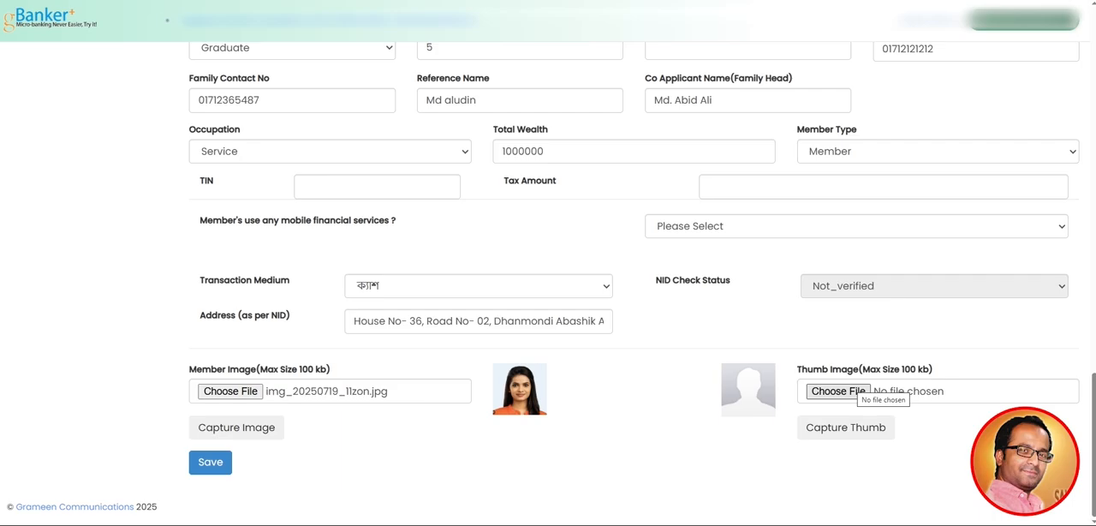
Review the filled-in Member Create form up to the applicant's name and open the Members list
{"action": "scroll", "coordinate": [634, 283], "scroll_direction": "up", "scroll_amount": 20}
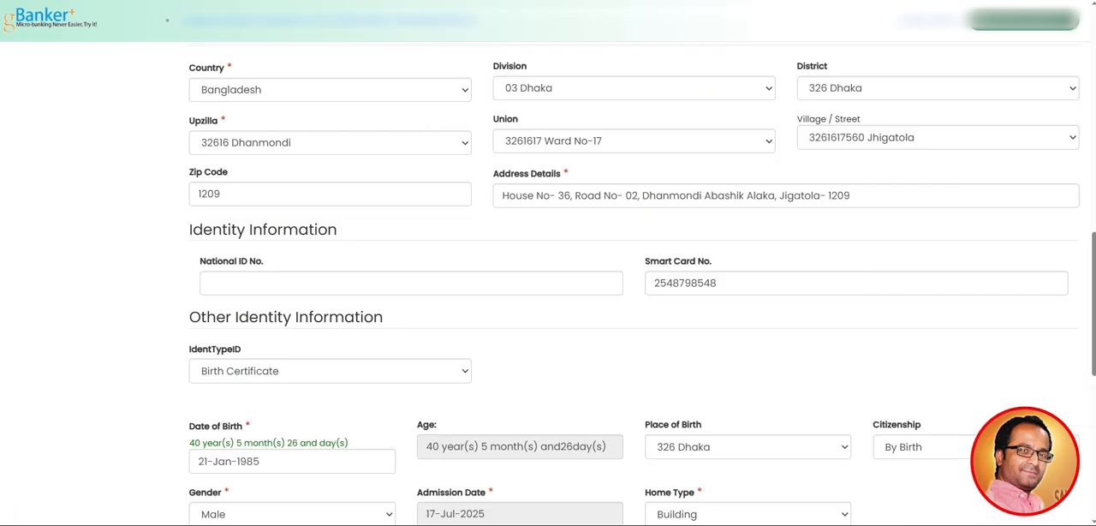
{"action": "scroll", "coordinate": [634, 282], "scroll_direction": "up", "scroll_amount": 3}
{"action": "scroll", "coordinate": [634, 283], "scroll_direction": "down", "scroll_amount": 20}
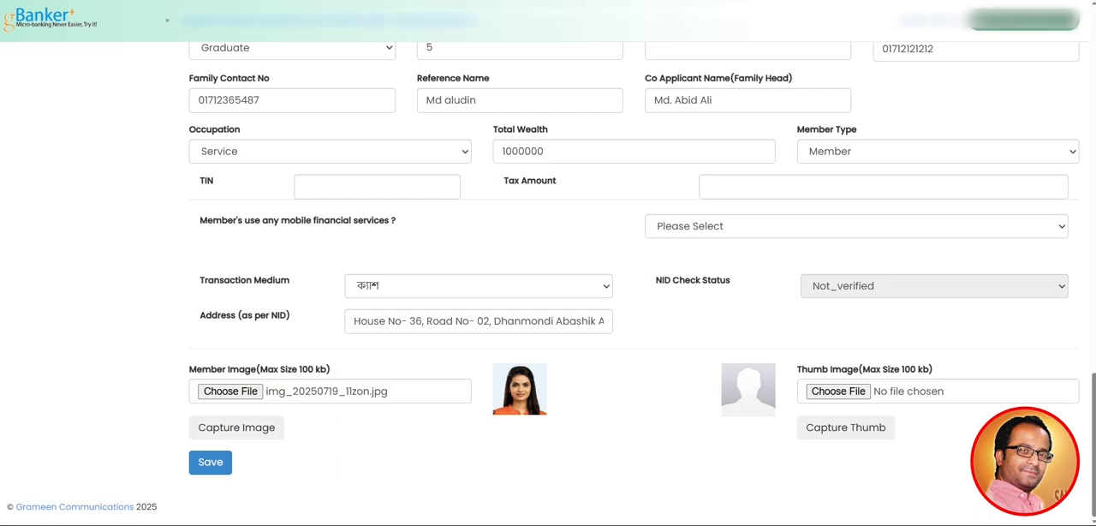
{"action": "scroll", "coordinate": [628, 284], "scroll_direction": "up", "scroll_amount": 15}
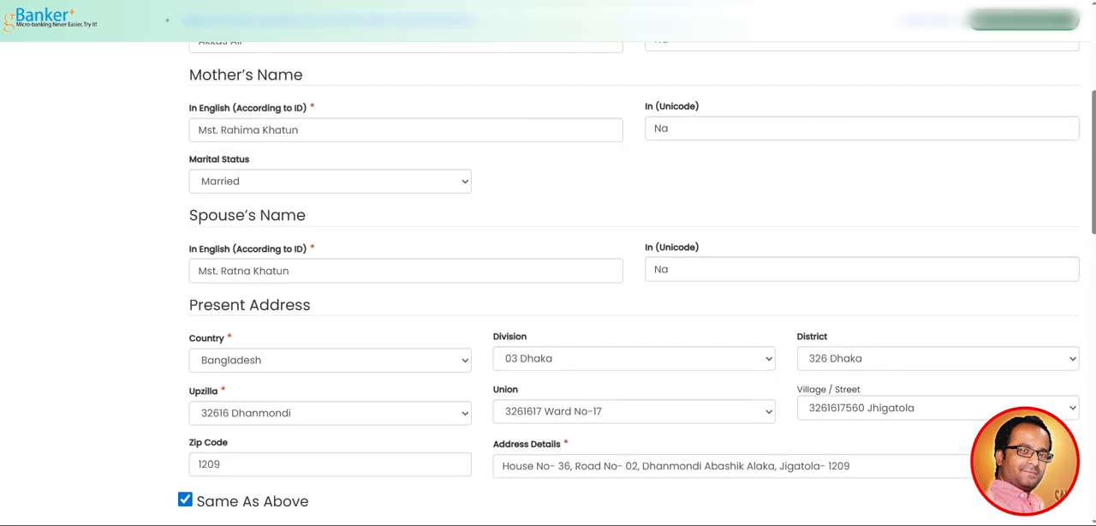
{"action": "scroll", "coordinate": [629, 283], "scroll_direction": "up", "scroll_amount": 5}
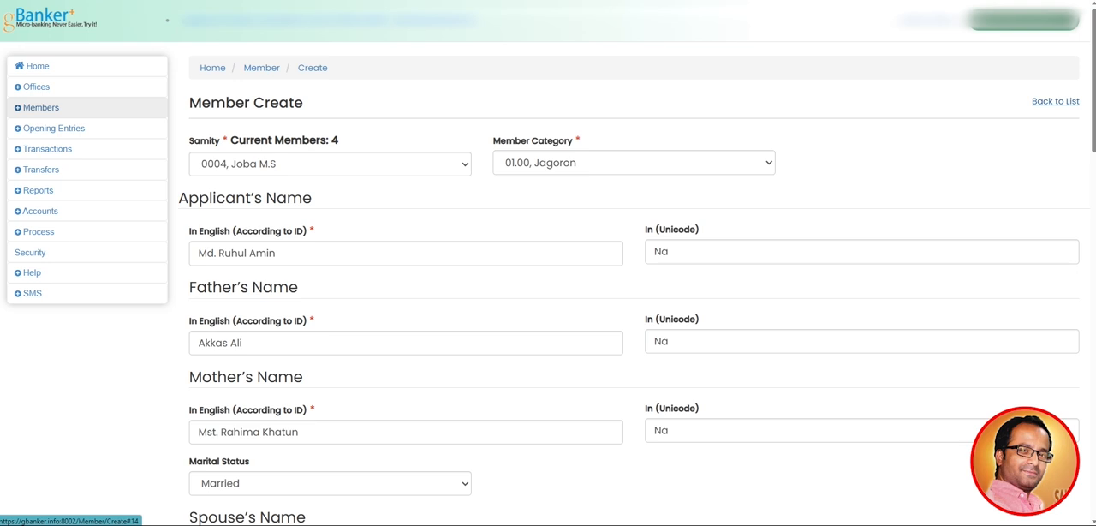
{"action": "left_click", "coordinate": [41, 108]}
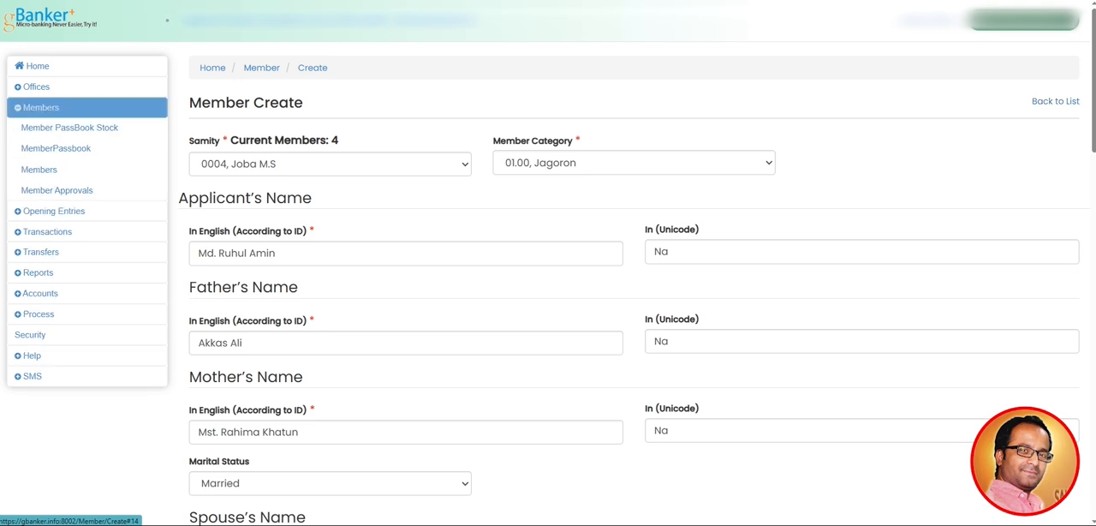
{"action": "left_click", "coordinate": [39, 169]}
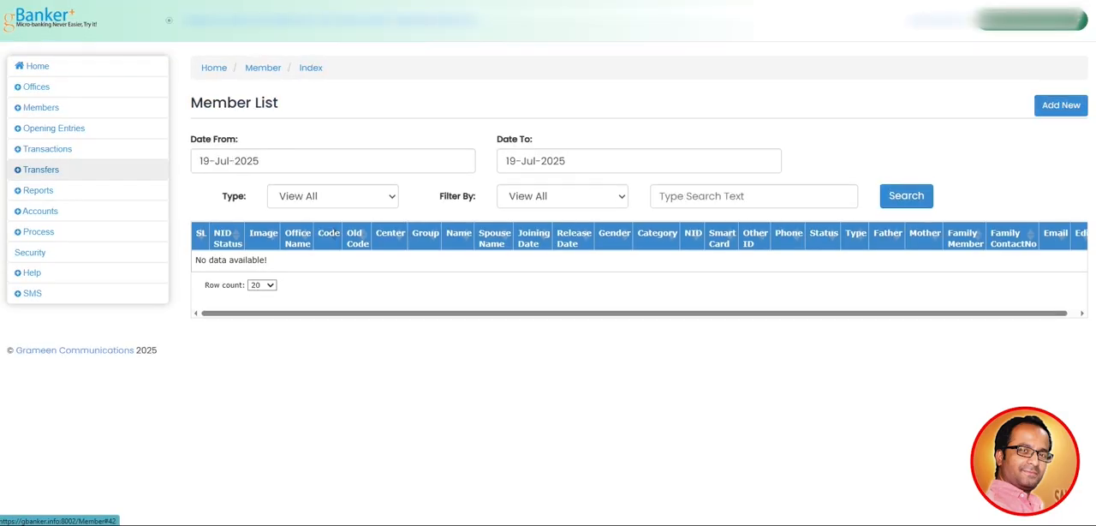
Open the Member Approvals list and translate the message shown in its table
{"action": "left_click", "coordinate": [41, 107]}
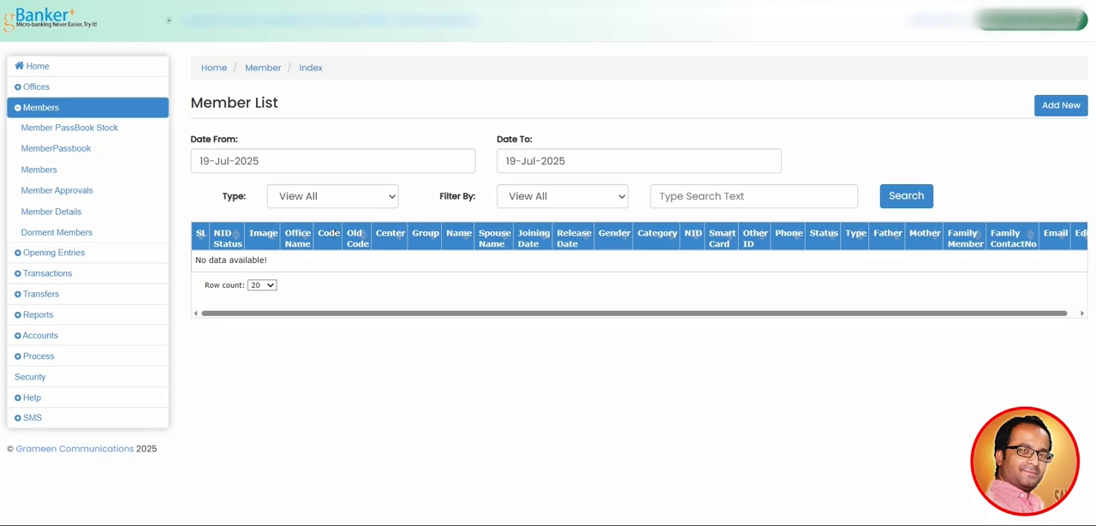
{"action": "mouse_move", "coordinate": [10, 180]}
{"action": "left_mouse_down"}
{"action": "mouse_move", "coordinate": [15, 198]}
{"action": "mouse_move", "coordinate": [90, 204]}
{"action": "mouse_move", "coordinate": [108, 182]}
{"action": "mouse_move", "coordinate": [12, 178]}
{"action": "left_mouse_up"}
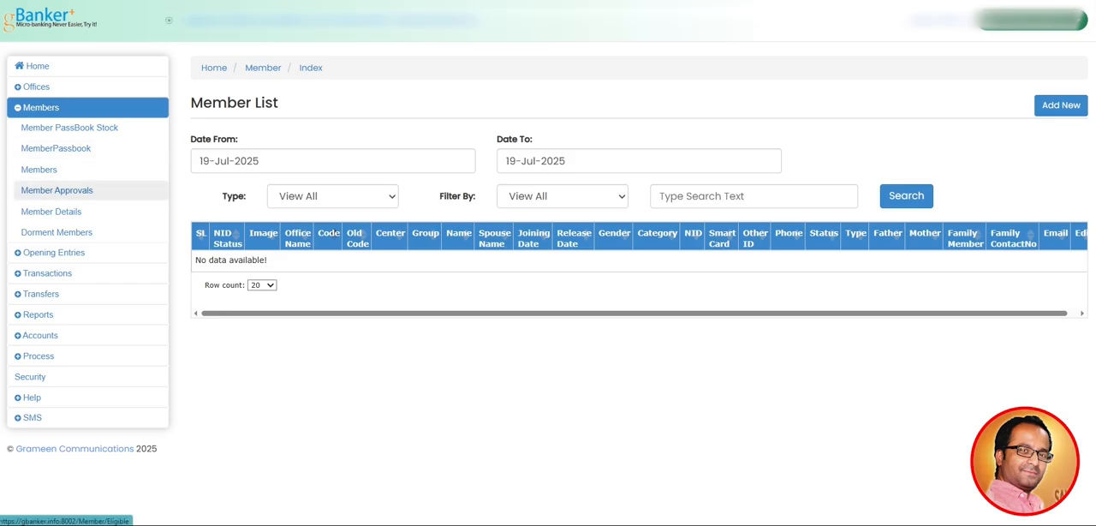
{"action": "left_click", "coordinate": [57, 190]}
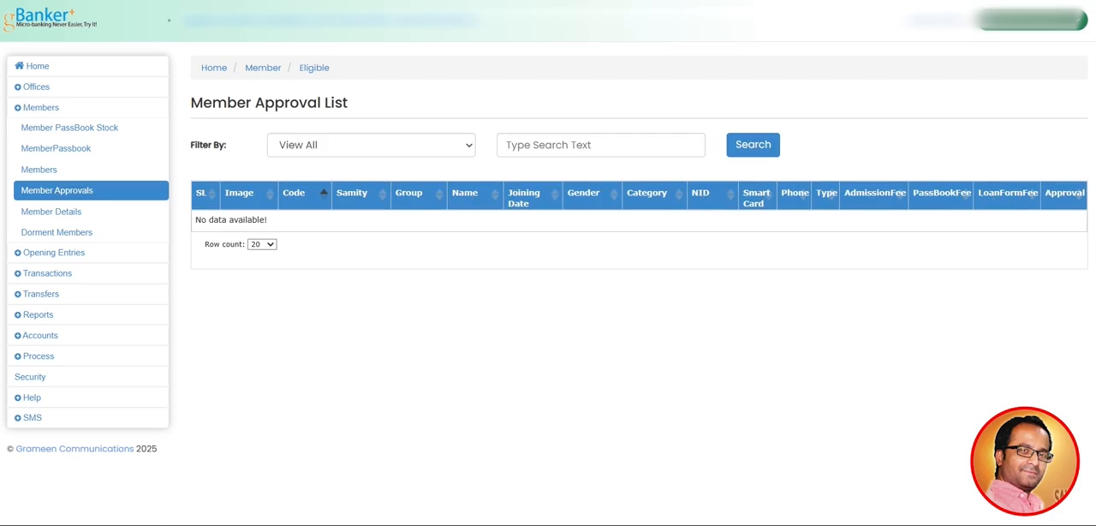
{"action": "left_click_drag", "start_coordinate": [195, 219], "coordinate": [267, 219]}
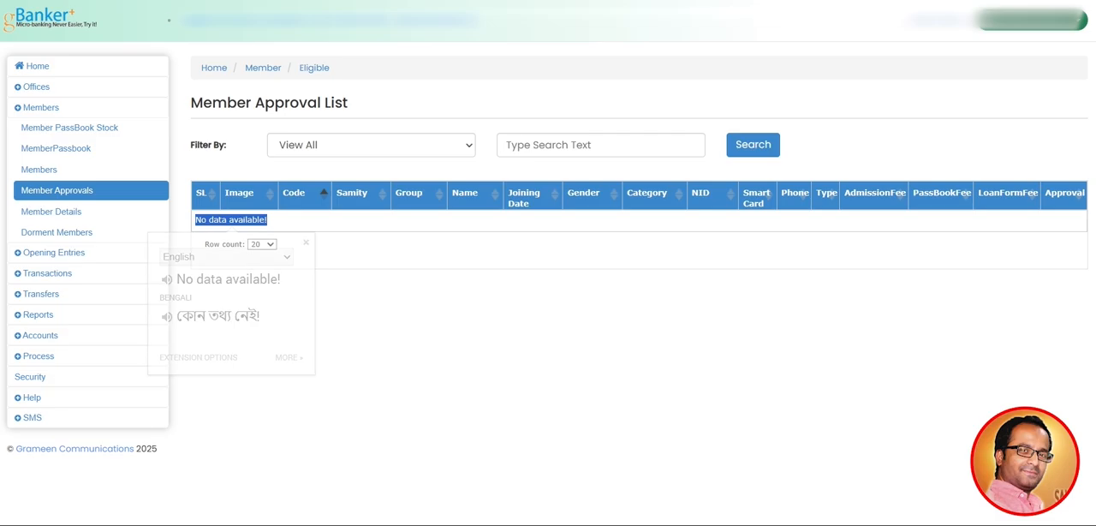
{"action": "left_click", "coordinate": [388, 306]}
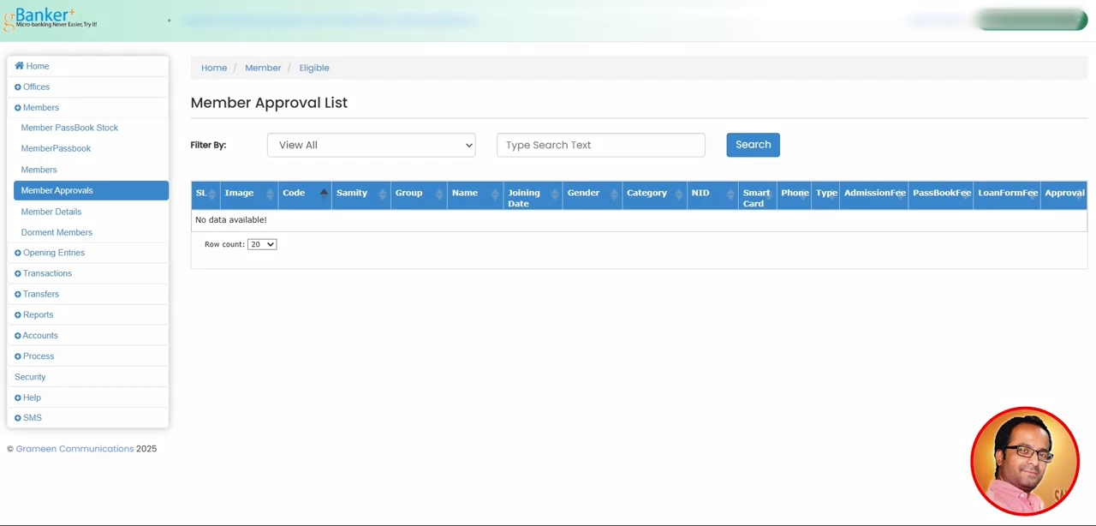
Mark the space under the Approval column and sketch a ticked checkbox with the note "21.0" below the member approval table
{"action": "mouse_move", "coordinate": [1045, 208]}
{"action": "left_mouse_down"}
{"action": "mouse_move", "coordinate": [1052, 229]}
{"action": "mouse_move", "coordinate": [1076, 231]}
{"action": "mouse_move", "coordinate": [1086, 215]}
{"action": "mouse_move", "coordinate": [1049, 211]}
{"action": "mouse_move", "coordinate": [1059, 253]}
{"action": "left_mouse_up"}
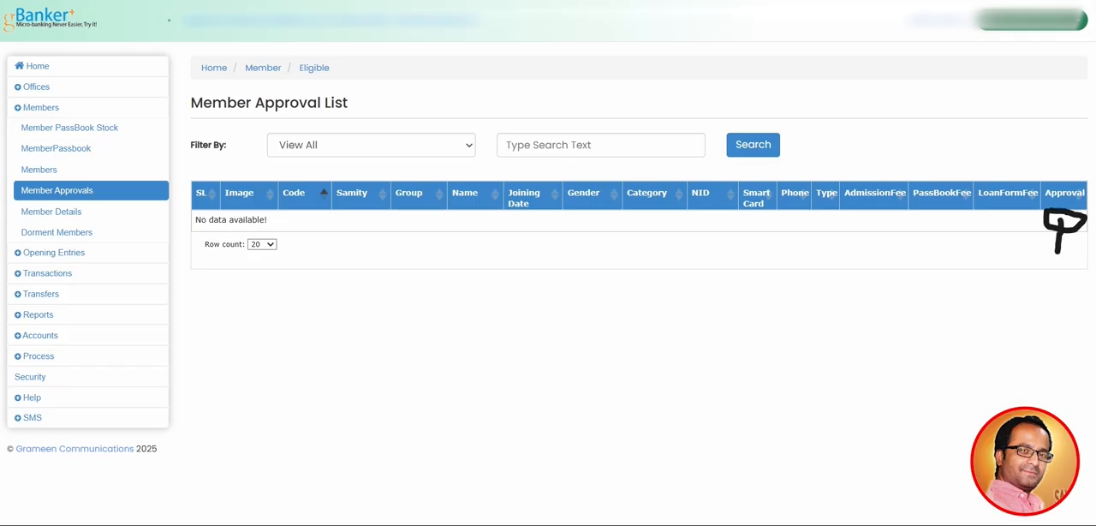
{"action": "mouse_move", "coordinate": [1057, 220]}
{"action": "left_mouse_down"}
{"action": "mouse_move", "coordinate": [1044, 233]}
{"action": "mouse_move", "coordinate": [1080, 242]}
{"action": "left_mouse_up"}
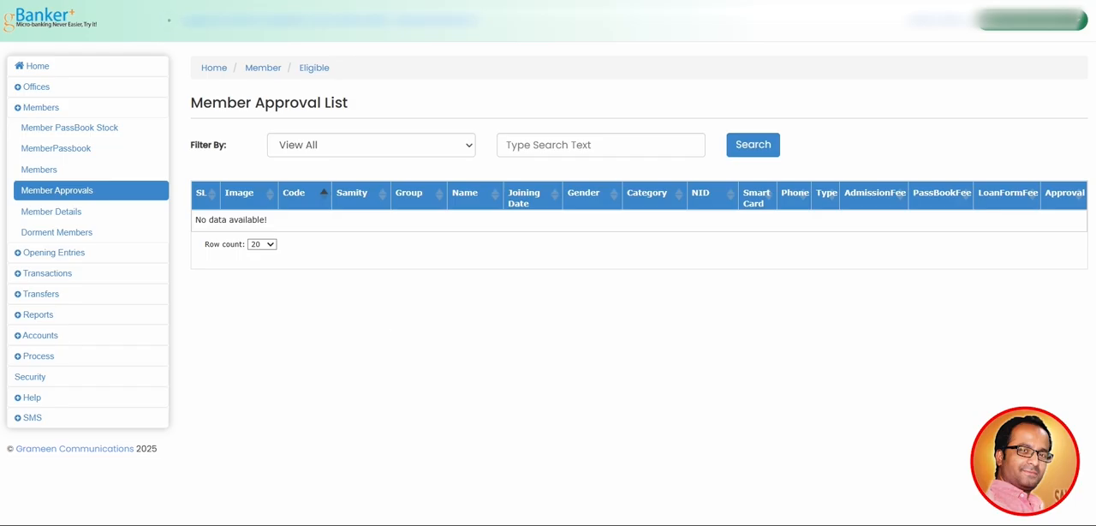
{"action": "mouse_move", "coordinate": [395, 321]}
{"action": "left_mouse_down"}
{"action": "mouse_move", "coordinate": [389, 351]}
{"action": "mouse_move", "coordinate": [444, 365]}
{"action": "left_mouse_up"}
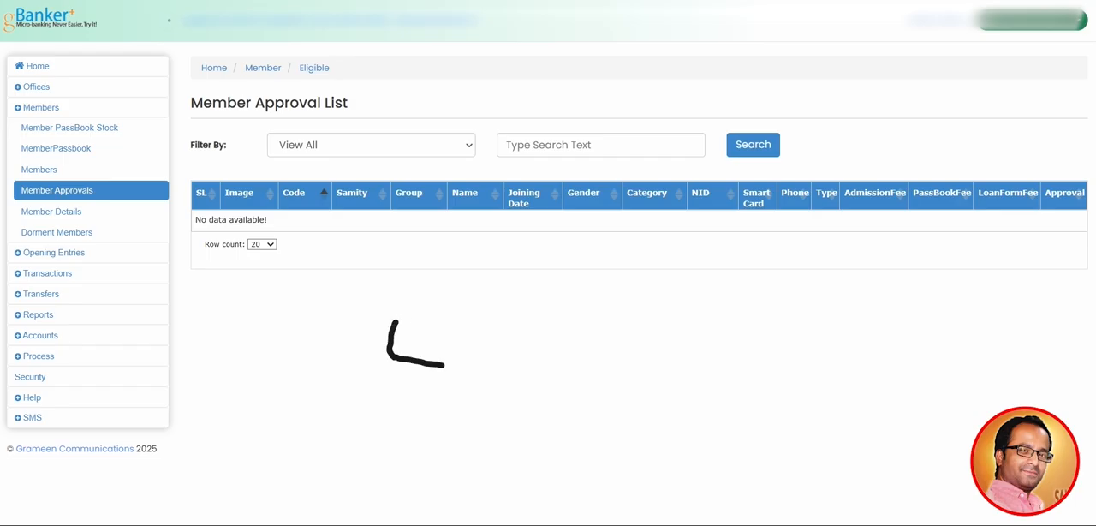
{"action": "mouse_move", "coordinate": [396, 320]}
{"action": "left_mouse_down"}
{"action": "mouse_move", "coordinate": [454, 322]}
{"action": "mouse_move", "coordinate": [444, 366]}
{"action": "mouse_move", "coordinate": [545, 335]}
{"action": "mouse_move", "coordinate": [559, 376]}
{"action": "left_mouse_up"}
{"action": "left_click_drag", "start_coordinate": [565, 333], "coordinate": [565, 374]}
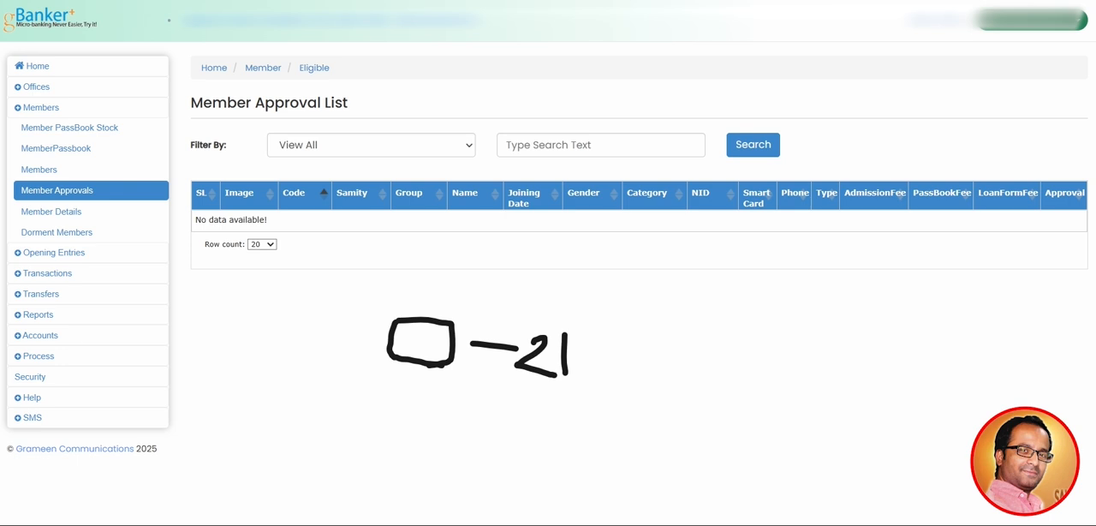
{"action": "left_click", "coordinate": [586, 351]}
{"action": "mouse_move", "coordinate": [629, 337]}
{"action": "left_mouse_down"}
{"action": "mouse_move", "coordinate": [612, 373]}
{"action": "mouse_move", "coordinate": [622, 331]}
{"action": "left_mouse_up"}
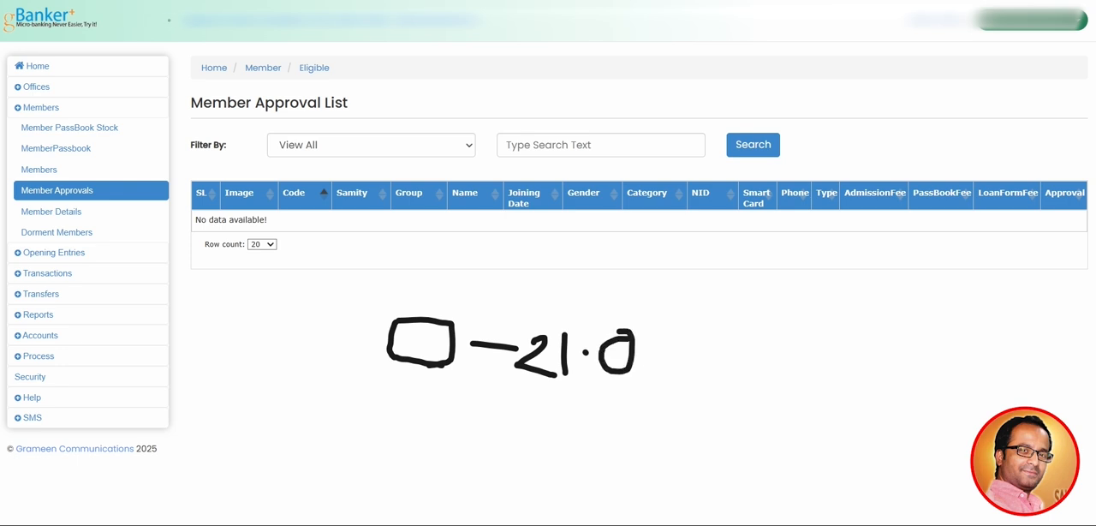
{"action": "mouse_move", "coordinate": [416, 337]}
{"action": "left_mouse_down"}
{"action": "mouse_move", "coordinate": [429, 347]}
{"action": "mouse_move", "coordinate": [501, 284]}
{"action": "left_mouse_up"}
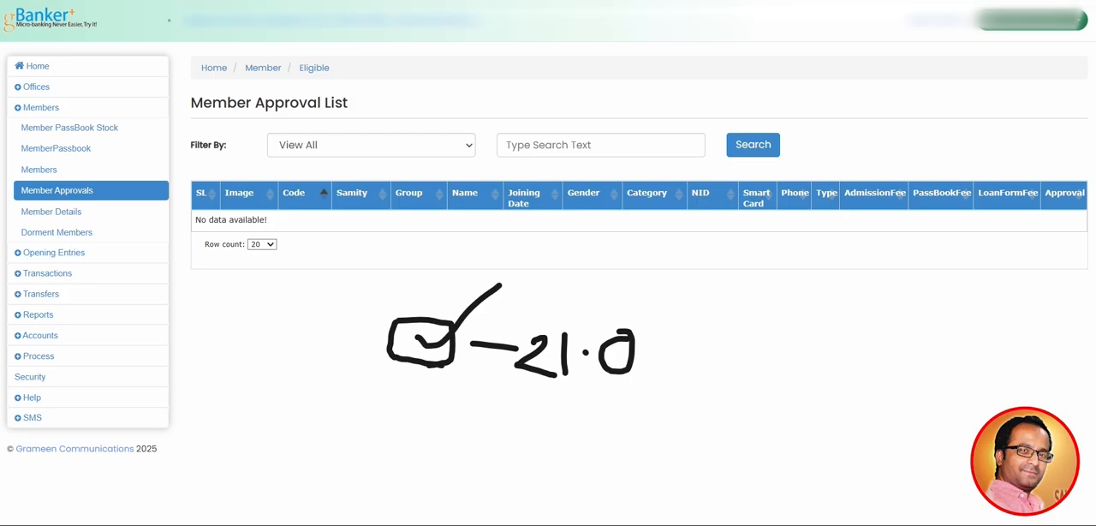
Handwrite the word "Approval" inside a frame below the checkbox sketch and erase all the drawn annotations
{"action": "mouse_move", "coordinate": [451, 412]}
{"action": "left_mouse_down"}
{"action": "mouse_move", "coordinate": [425, 459]}
{"action": "mouse_move", "coordinate": [485, 441]}
{"action": "mouse_move", "coordinate": [497, 471]}
{"action": "left_mouse_up"}
{"action": "mouse_move", "coordinate": [486, 418]}
{"action": "left_mouse_down"}
{"action": "mouse_move", "coordinate": [490, 442]}
{"action": "mouse_move", "coordinate": [533, 466]}
{"action": "left_mouse_up"}
{"action": "mouse_move", "coordinate": [531, 422]}
{"action": "left_mouse_down"}
{"action": "mouse_move", "coordinate": [558, 429]}
{"action": "mouse_move", "coordinate": [536, 440]}
{"action": "mouse_move", "coordinate": [540, 416]}
{"action": "mouse_move", "coordinate": [570, 438]}
{"action": "mouse_move", "coordinate": [617, 443]}
{"action": "mouse_move", "coordinate": [624, 427]}
{"action": "mouse_move", "coordinate": [663, 446]}
{"action": "mouse_move", "coordinate": [681, 414]}
{"action": "mouse_move", "coordinate": [744, 442]}
{"action": "left_mouse_up"}
{"action": "left_click_drag", "start_coordinate": [729, 392], "coordinate": [767, 459]}
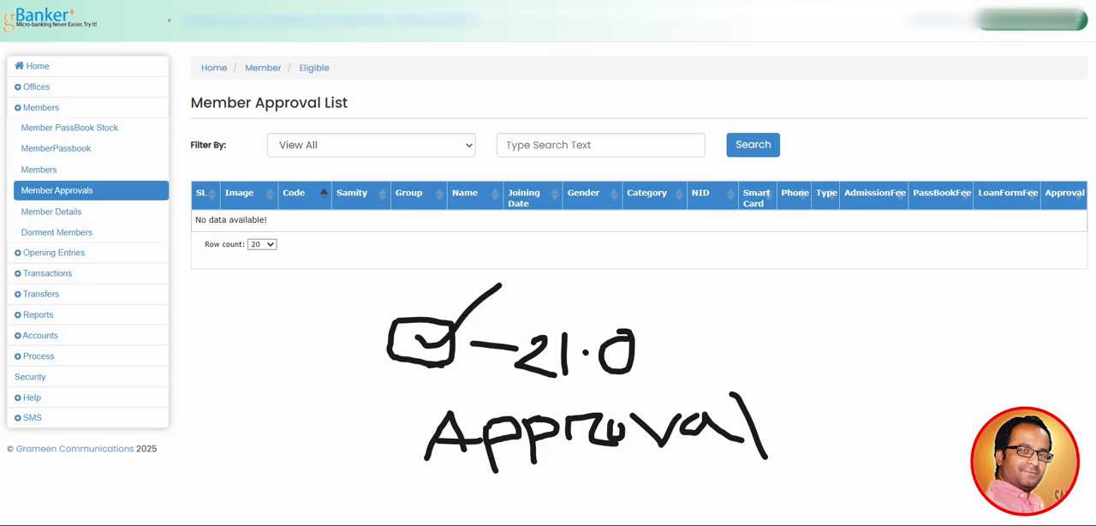
{"action": "mouse_move", "coordinate": [398, 411]}
{"action": "left_mouse_down"}
{"action": "mouse_move", "coordinate": [405, 490]}
{"action": "mouse_move", "coordinate": [786, 476]}
{"action": "left_mouse_up"}
{"action": "mouse_move", "coordinate": [396, 406]}
{"action": "left_mouse_down"}
{"action": "mouse_move", "coordinate": [705, 392]}
{"action": "mouse_move", "coordinate": [776, 408]}
{"action": "mouse_move", "coordinate": [730, 488]}
{"action": "left_mouse_up"}
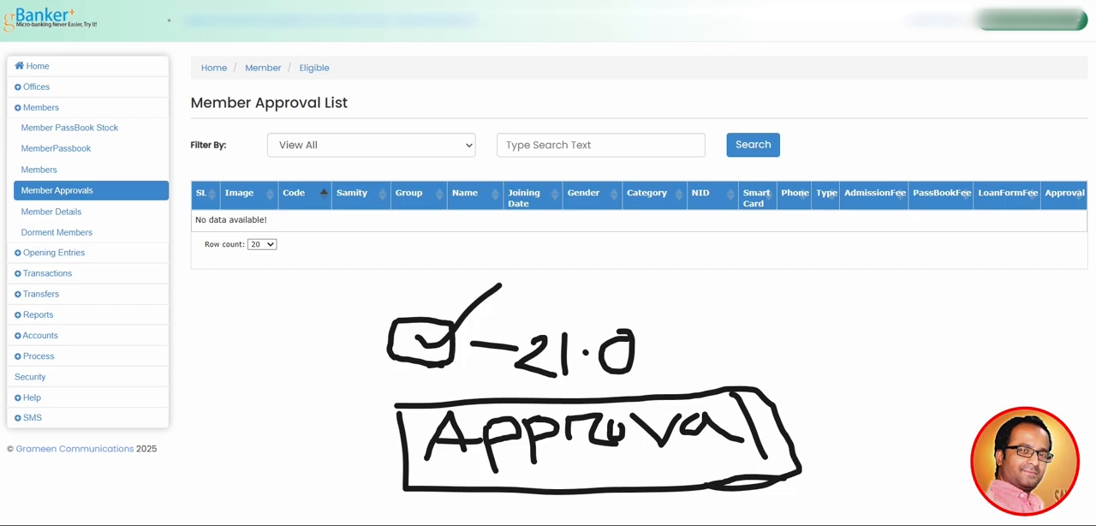
{"action": "mouse_move", "coordinate": [461, 435]}
{"action": "left_mouse_down"}
{"action": "mouse_move", "coordinate": [502, 442]}
{"action": "mouse_move", "coordinate": [440, 435]}
{"action": "mouse_move", "coordinate": [432, 403]}
{"action": "mouse_move", "coordinate": [399, 430]}
{"action": "left_mouse_up"}
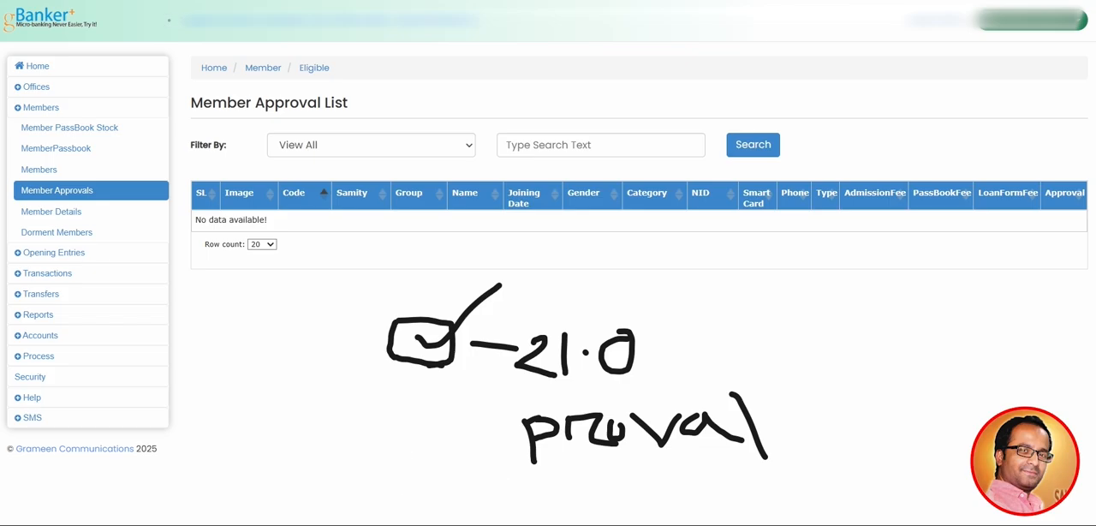
{"action": "mouse_move", "coordinate": [524, 444]}
{"action": "left_mouse_down"}
{"action": "mouse_move", "coordinate": [543, 439]}
{"action": "mouse_move", "coordinate": [527, 421]}
{"action": "mouse_move", "coordinate": [593, 430]}
{"action": "mouse_move", "coordinate": [570, 437]}
{"action": "mouse_move", "coordinate": [752, 427]}
{"action": "mouse_move", "coordinate": [626, 353]}
{"action": "mouse_move", "coordinate": [443, 339]}
{"action": "mouse_move", "coordinate": [411, 355]}
{"action": "left_mouse_up"}
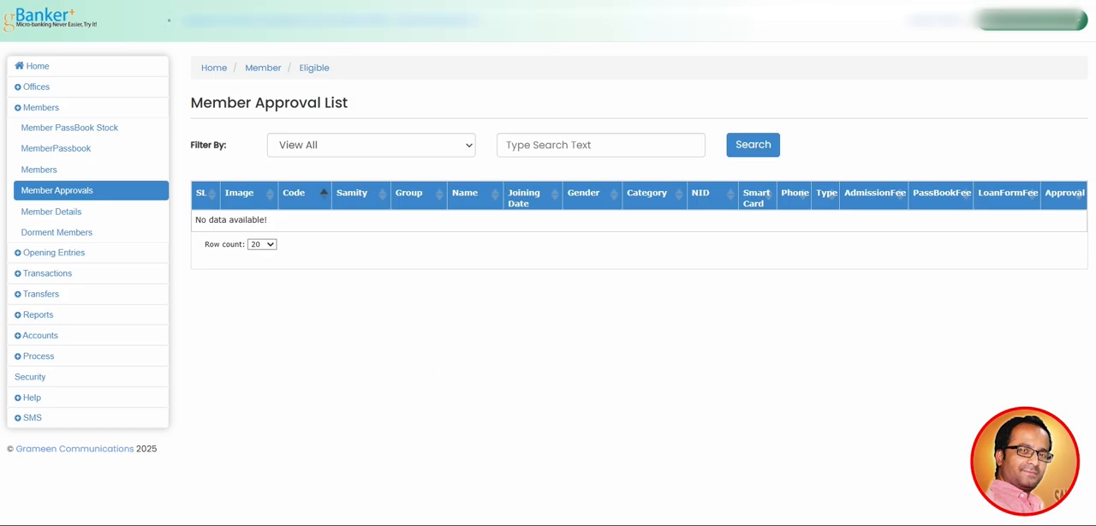